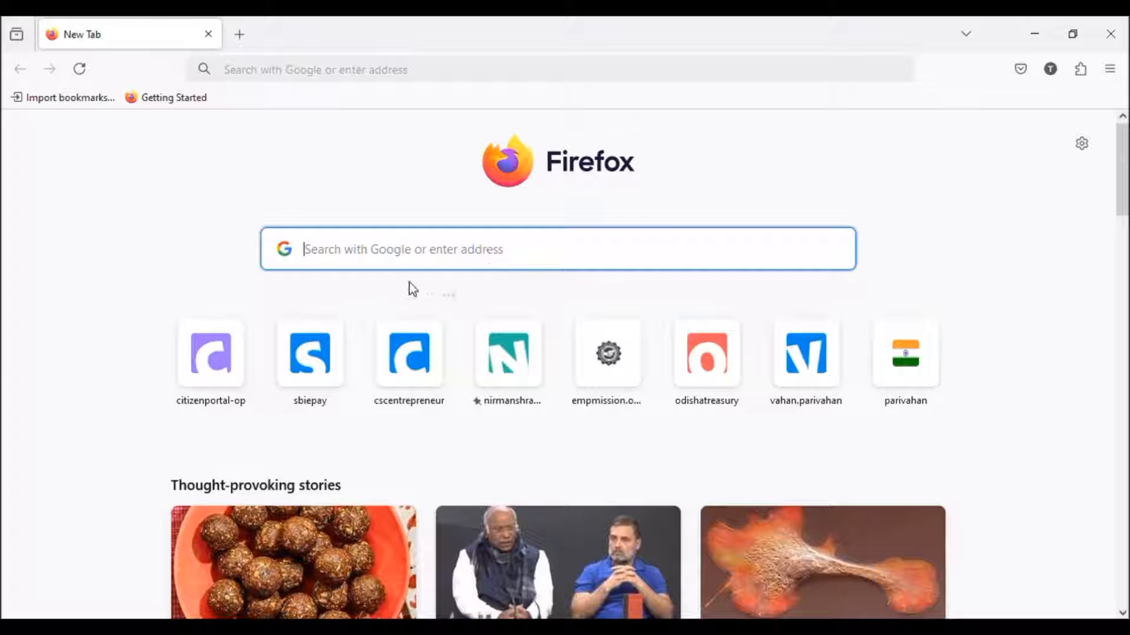
click(253, 70)
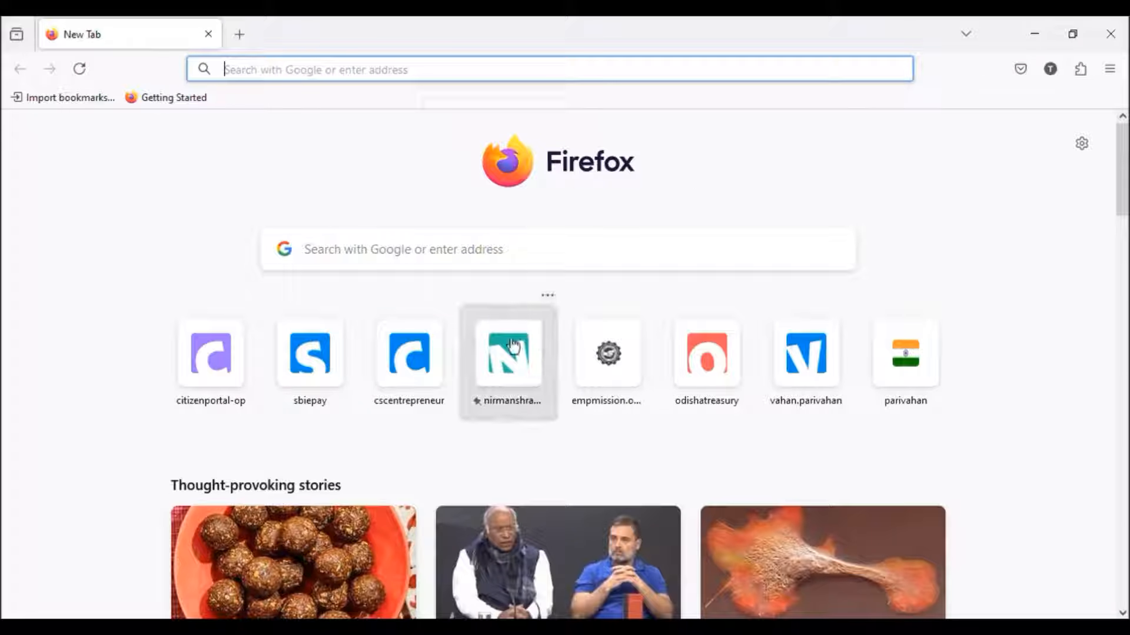
click(510, 251)
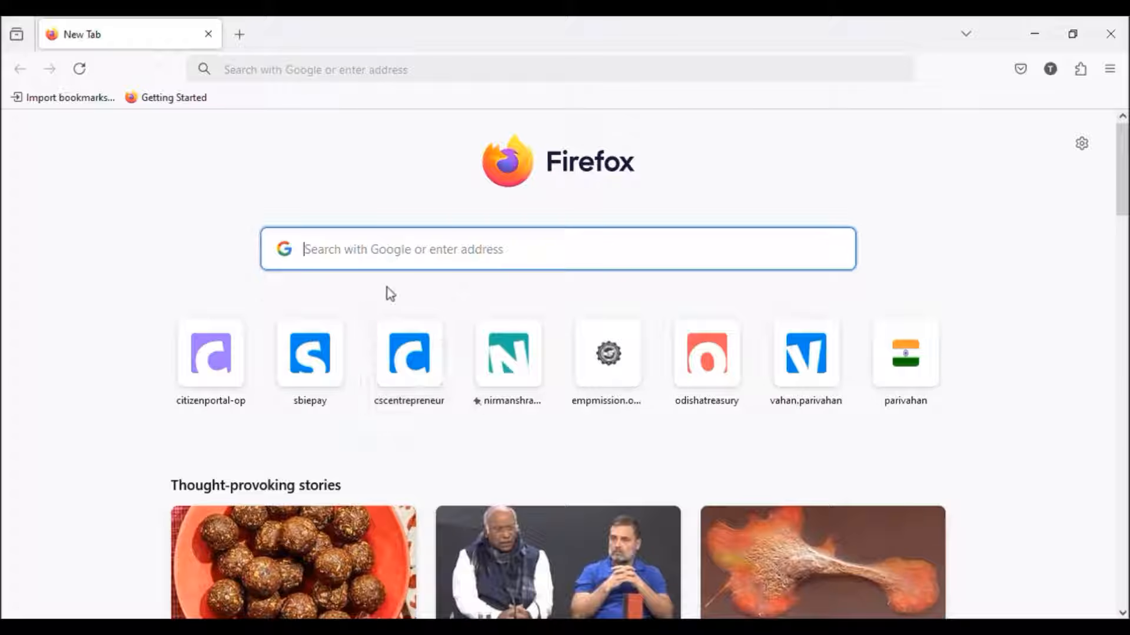
text(a)
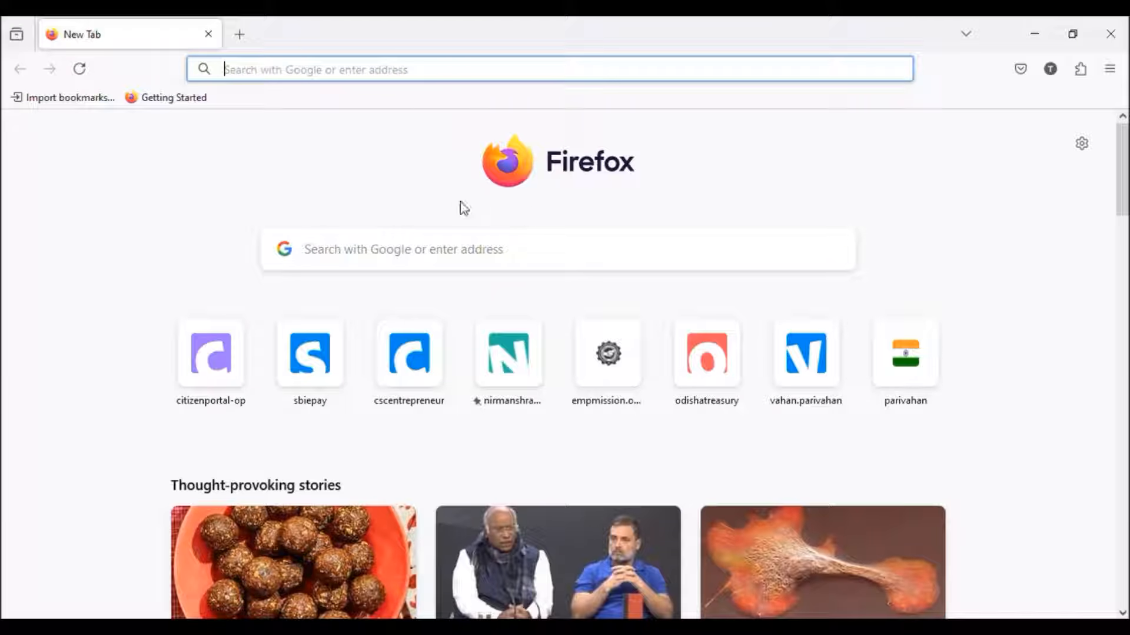
click(497, 252)
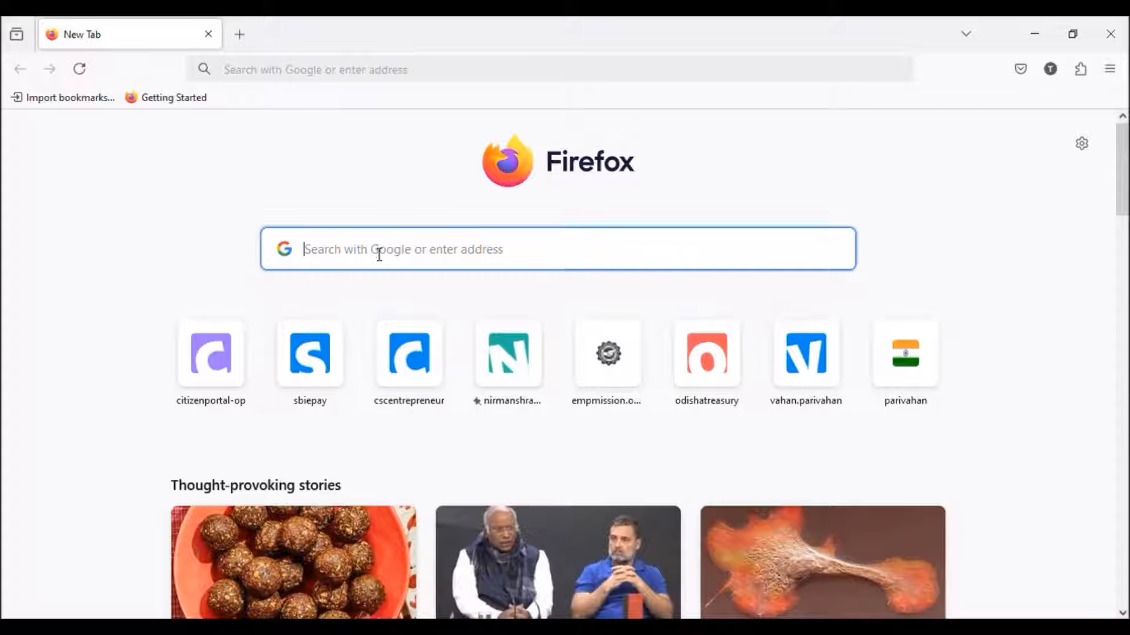
text(s)
key(BackSpace)
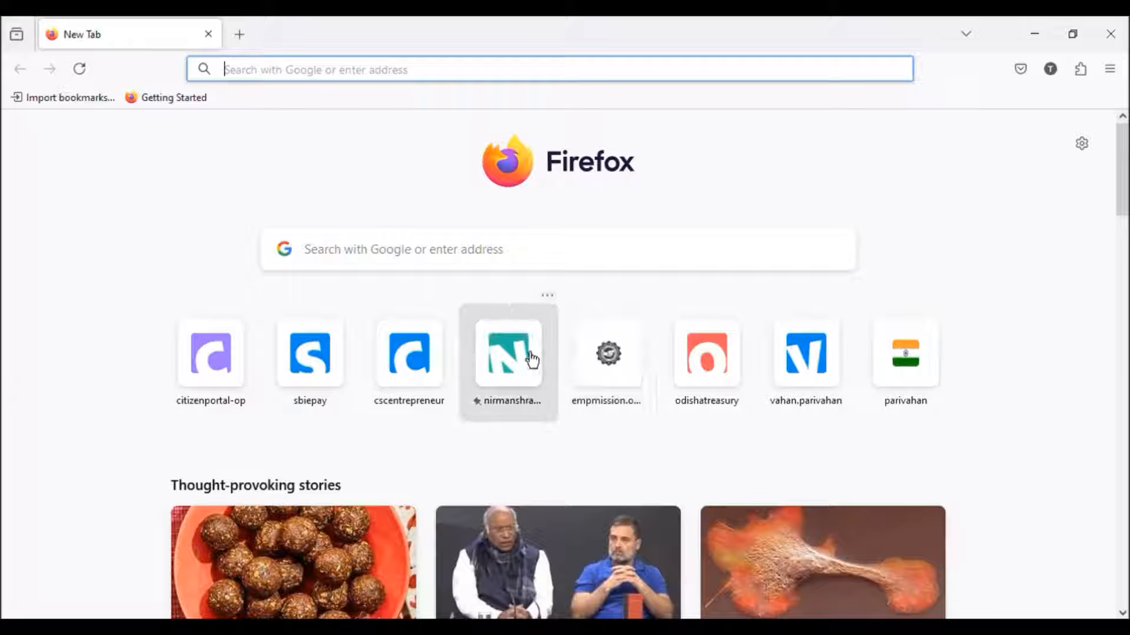
click(489, 257)
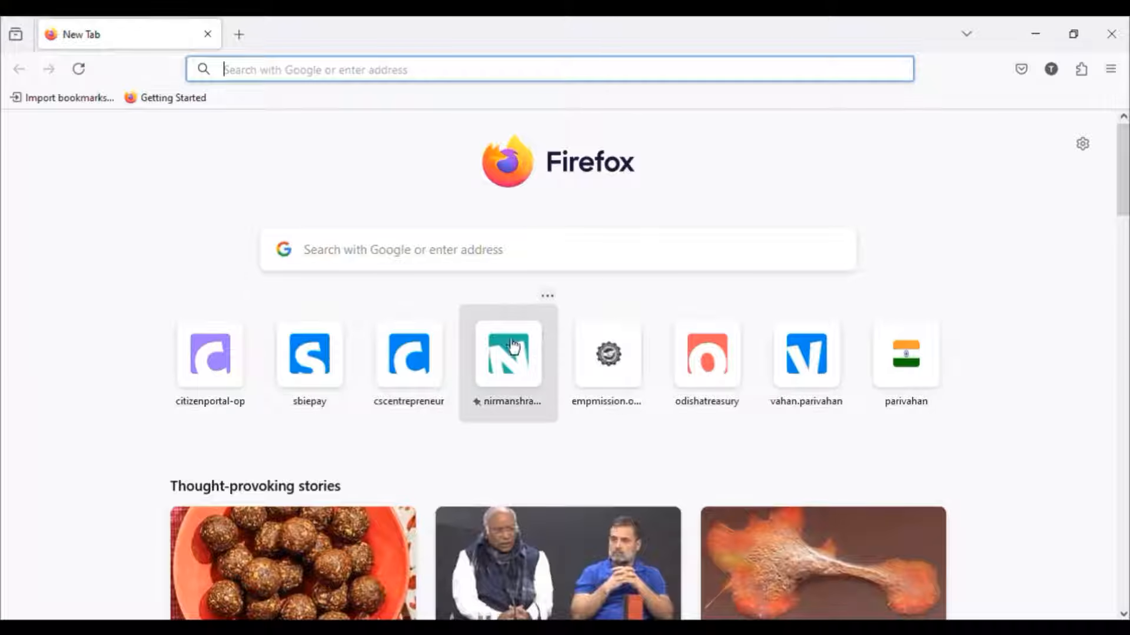
click(513, 249)
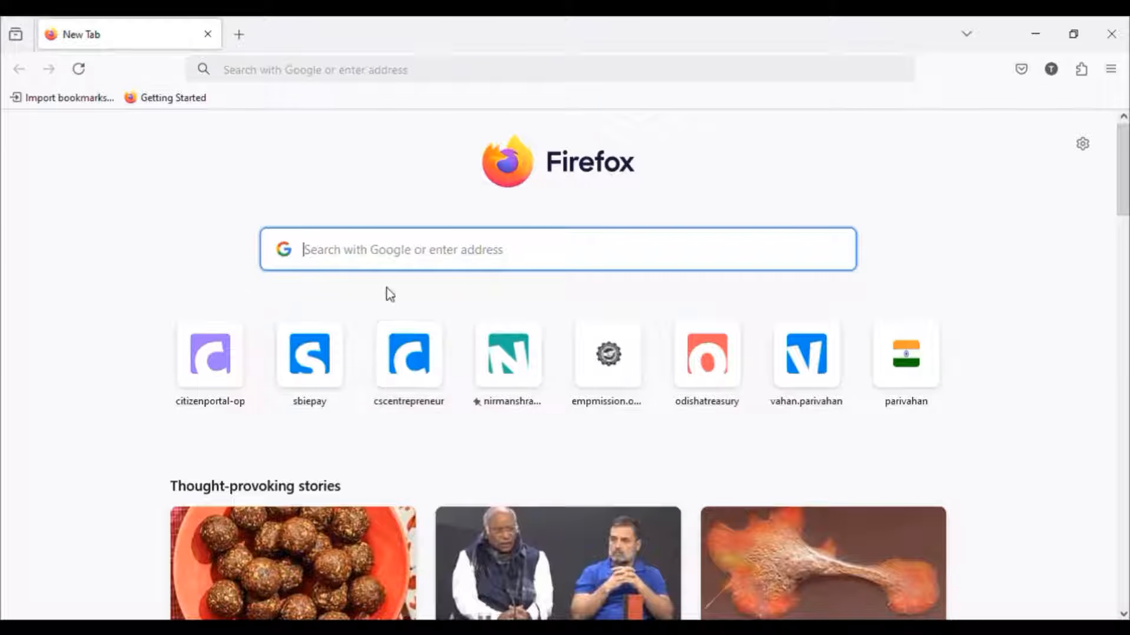
Step: Search Google for "employment exchange" and open the Directorate of Employment, Govt. of Odisha website
text(e)
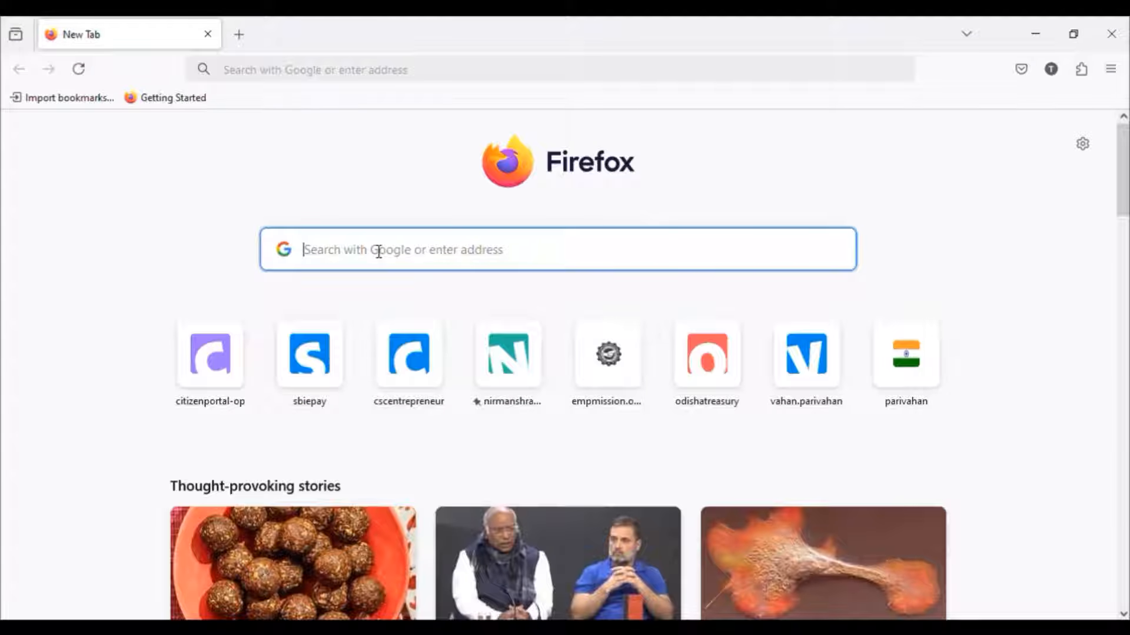
text(empmission)
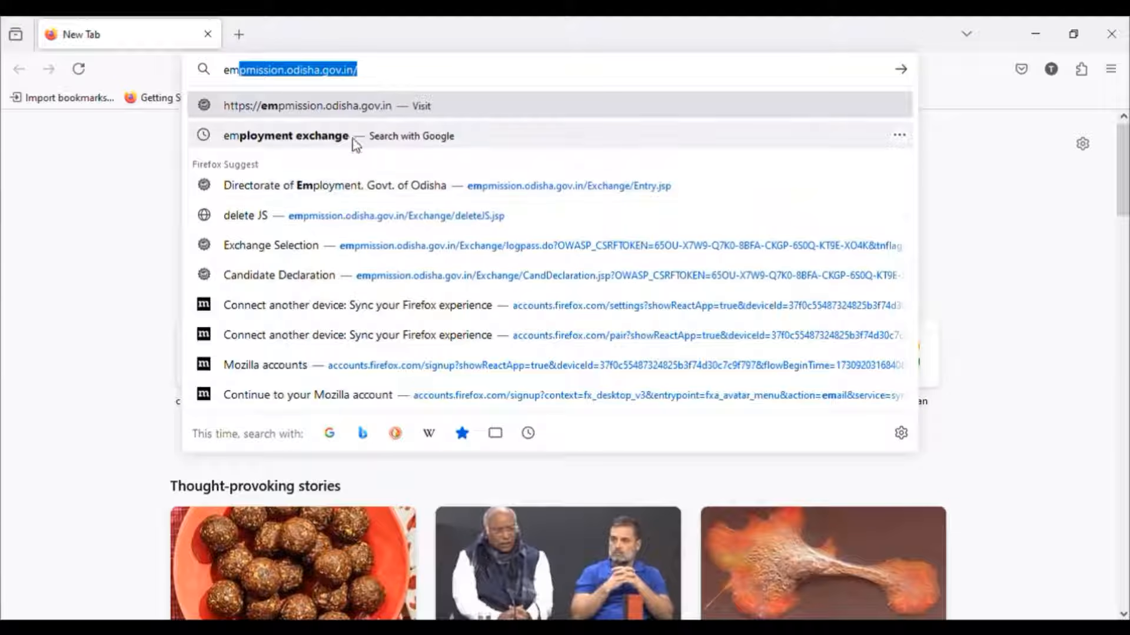
click(335, 141)
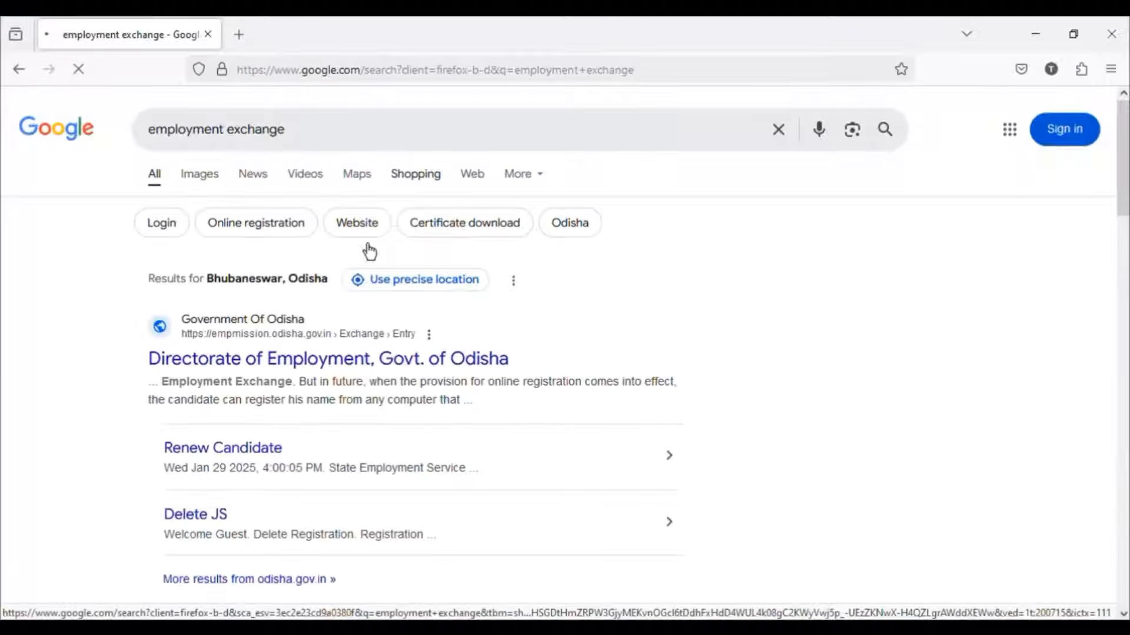
click(287, 364)
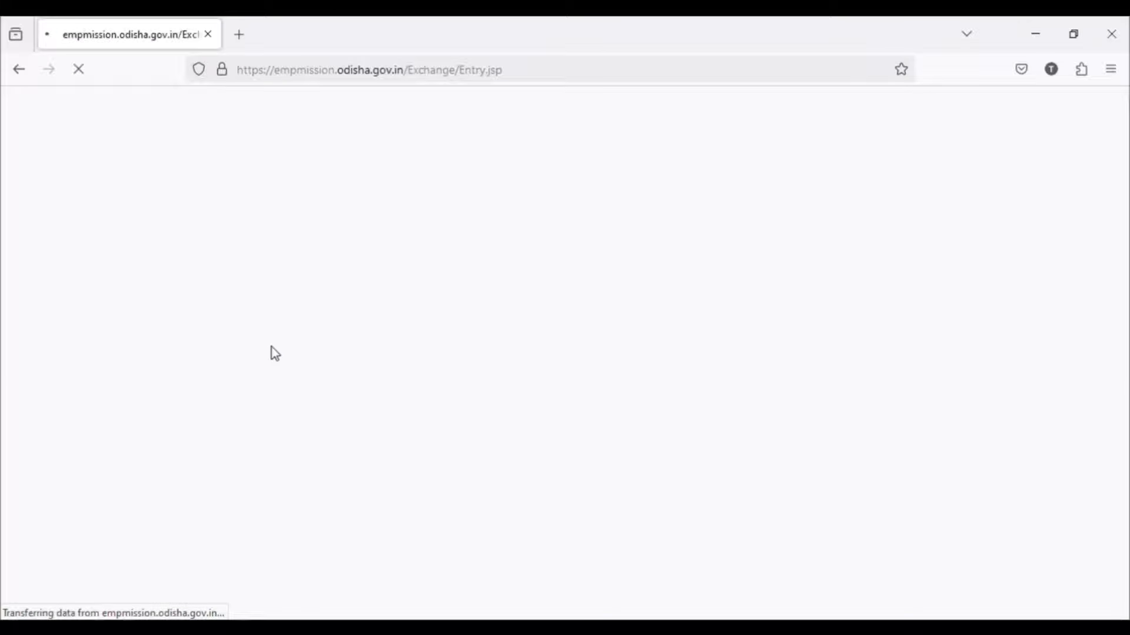
Step: Start the JobSeeker Registration from the employment services and accept the candidate declaration
scroll(782, 465, down, 3)
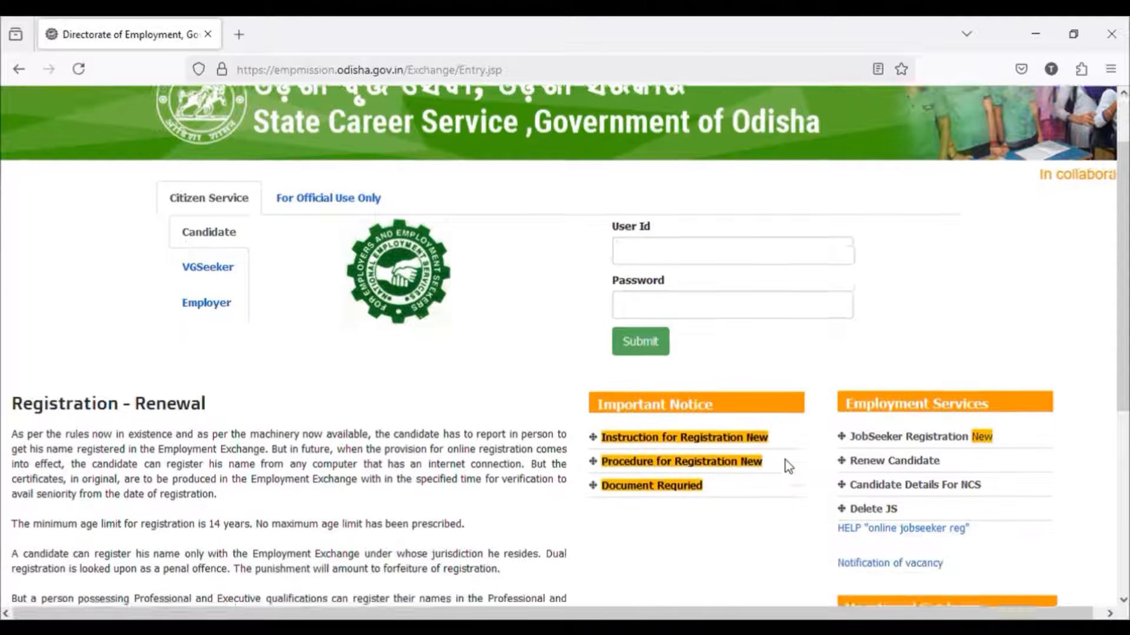
click(890, 432)
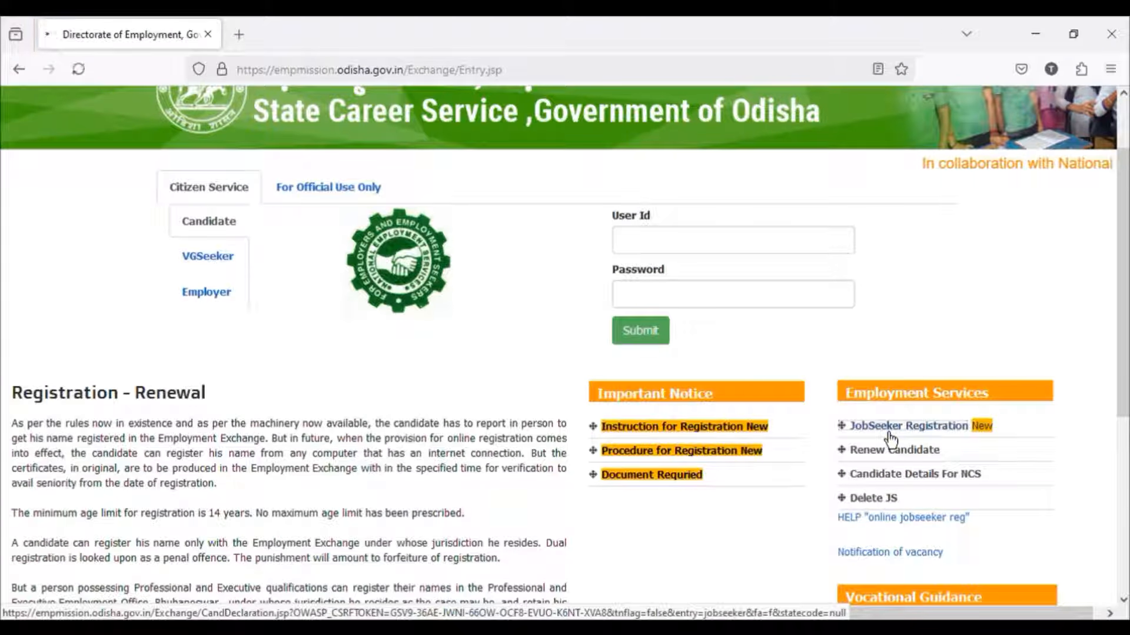
scroll(618, 377, down, 5)
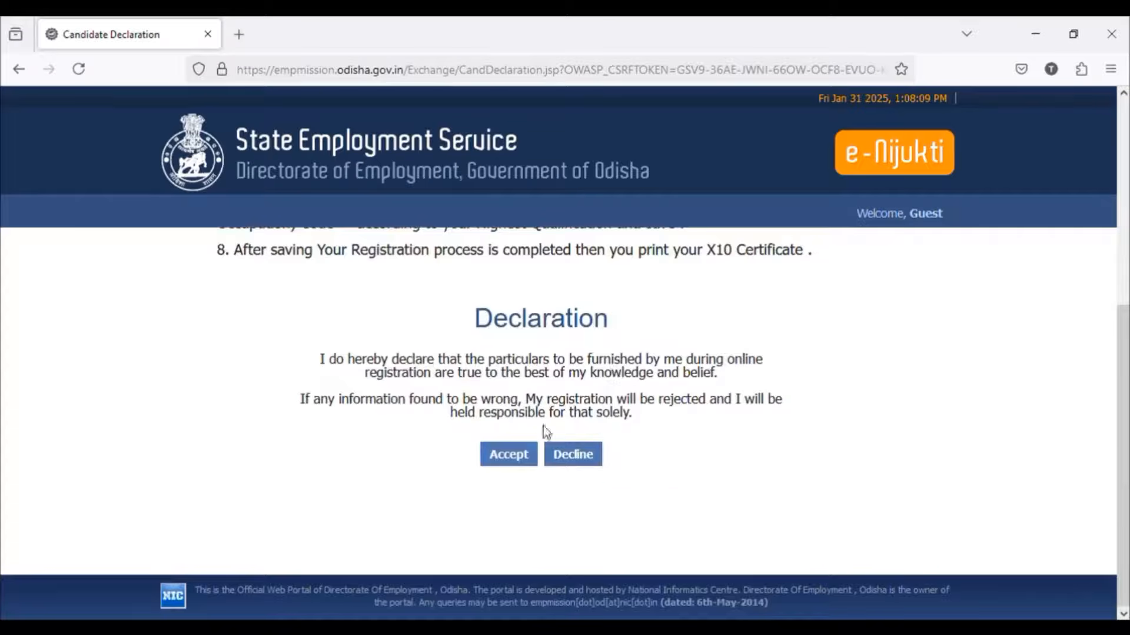
click(528, 461)
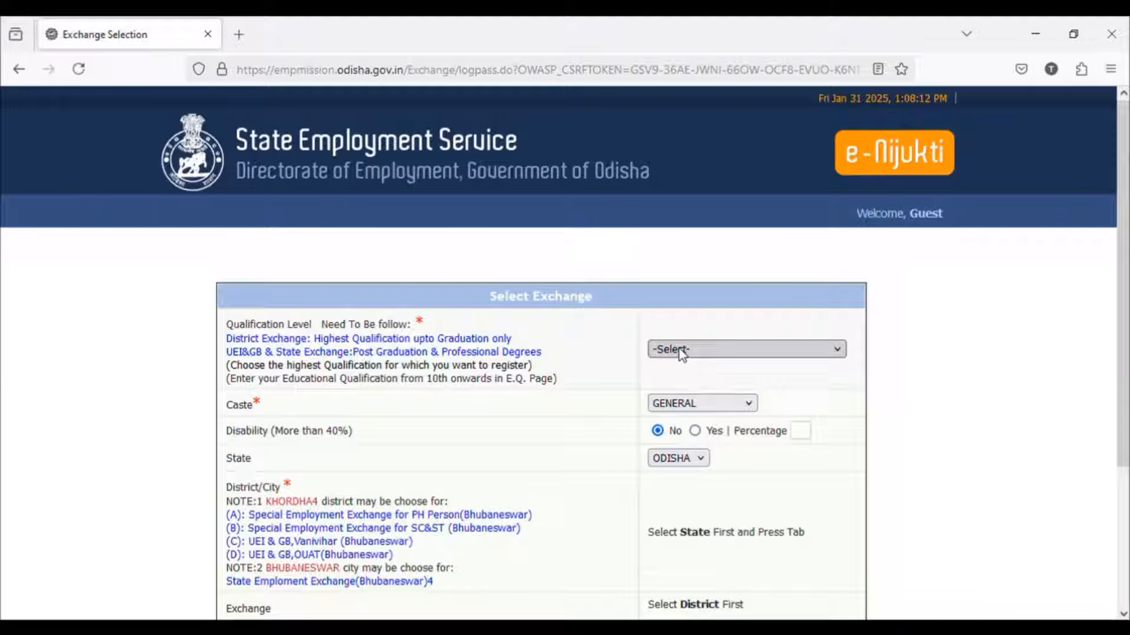
Step: Set the qualification level to HONOURS GRADUATE, the caste to OBC AND SEBC, and the district to KEONJHAR
click(704, 503)
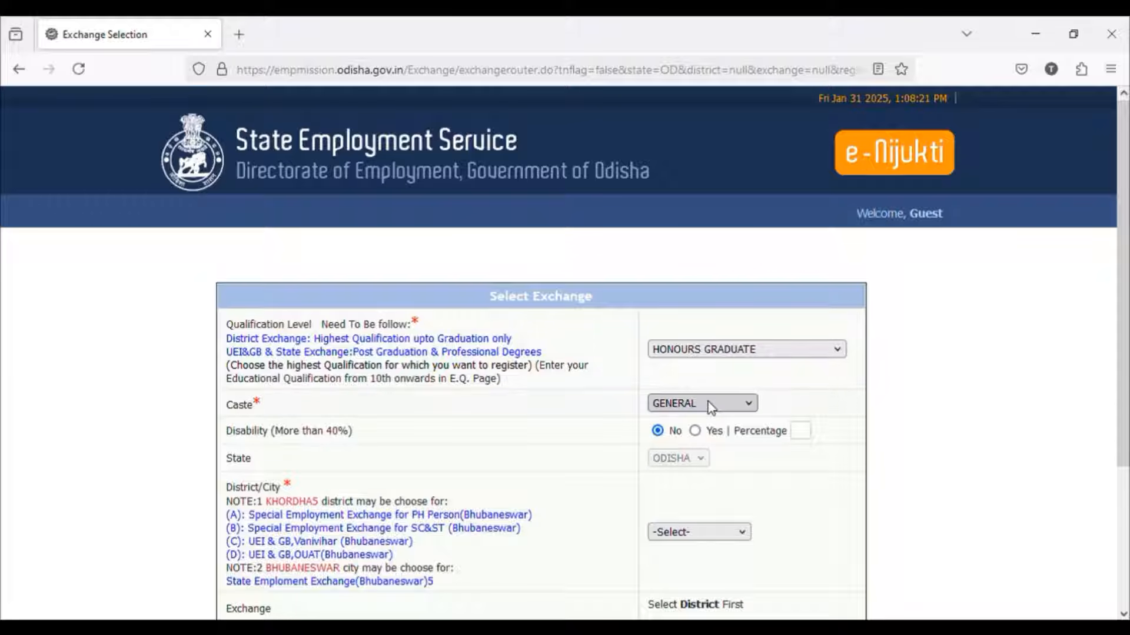
scroll(693, 468, down, 3)
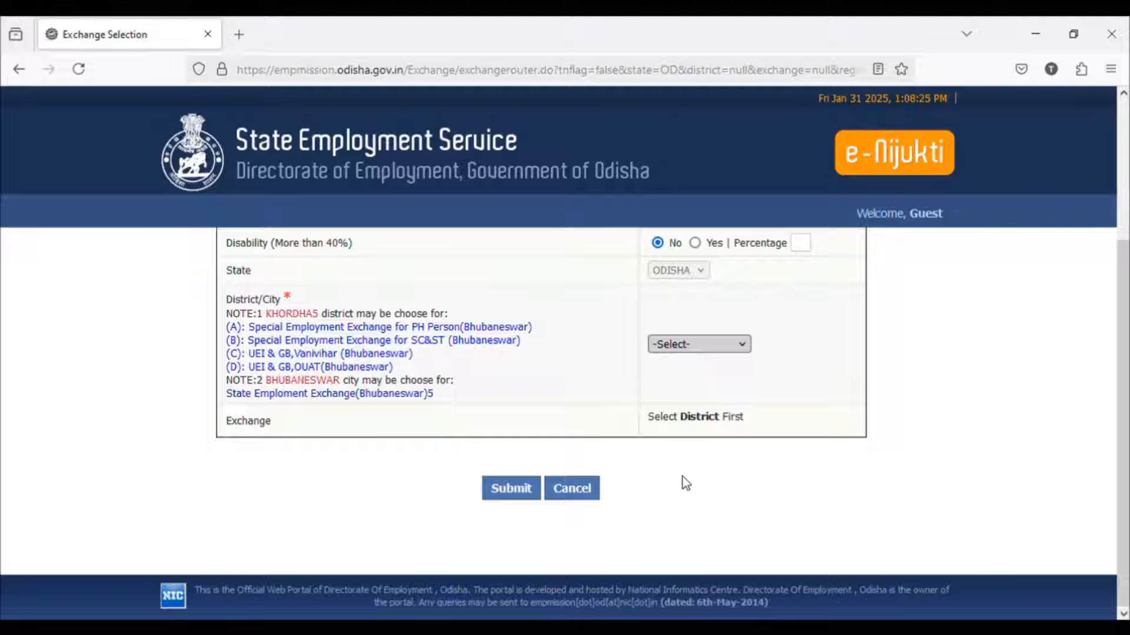
click(684, 512)
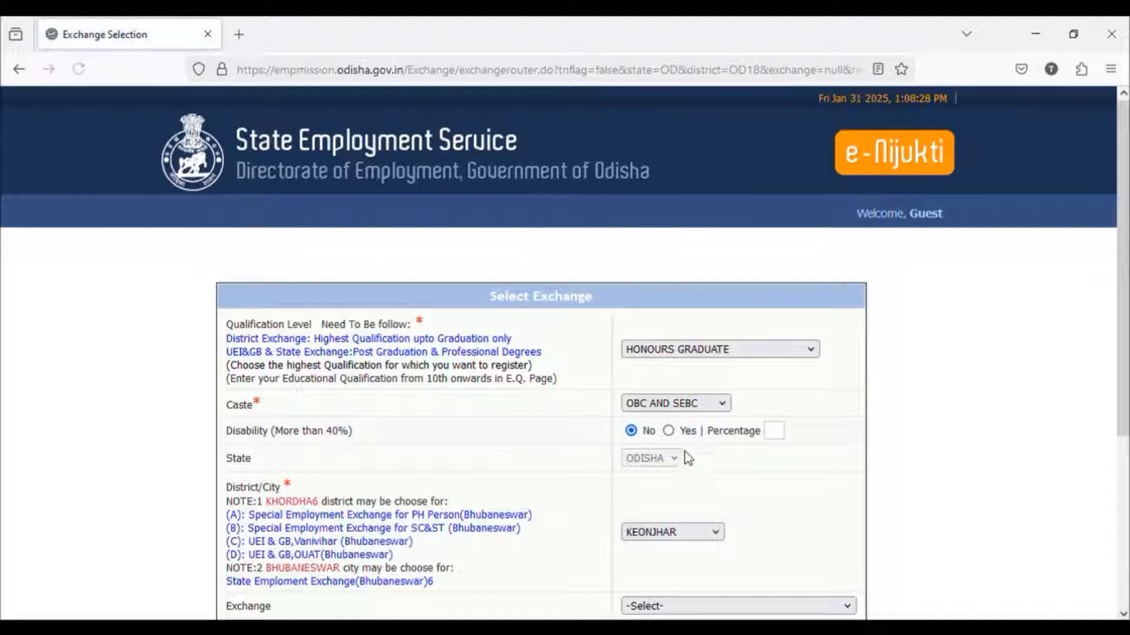
Step: Choose District Employment Exchange, Keonjhar as the exchange, enter the captcha characters, and submit the exchange selection
scroll(689, 465, down, 2)
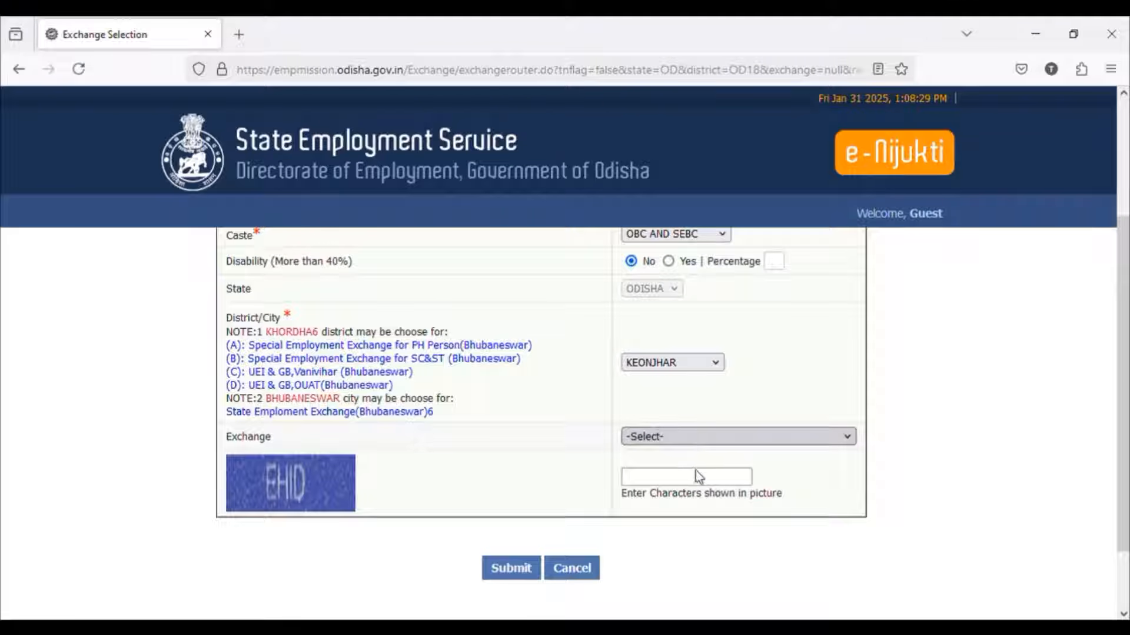
click(653, 478)
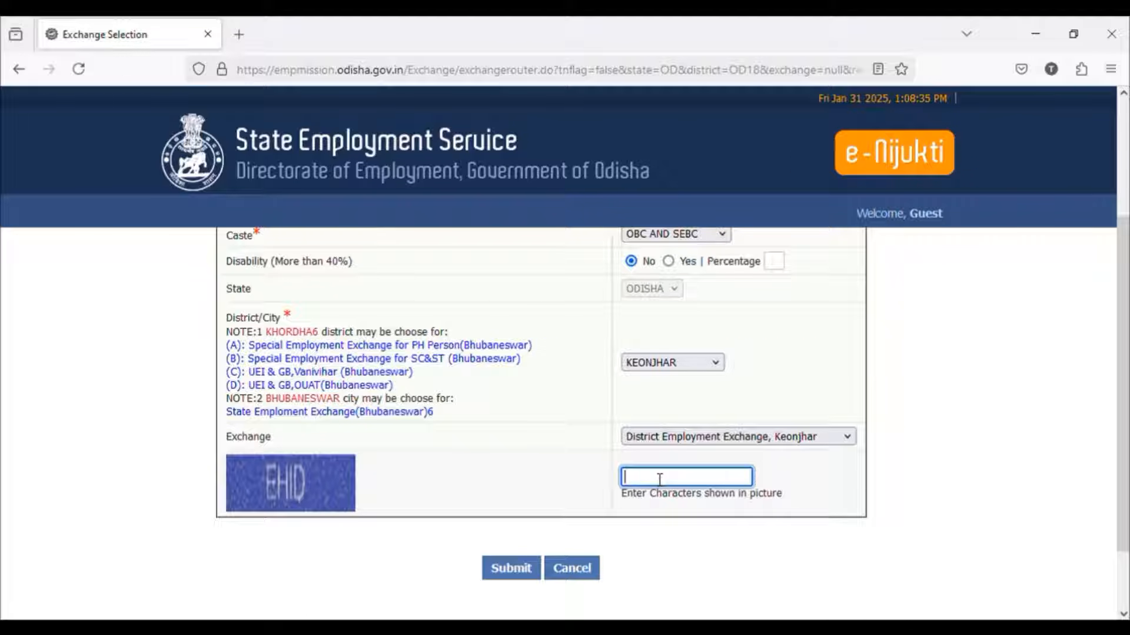
text(EHID)
click(527, 572)
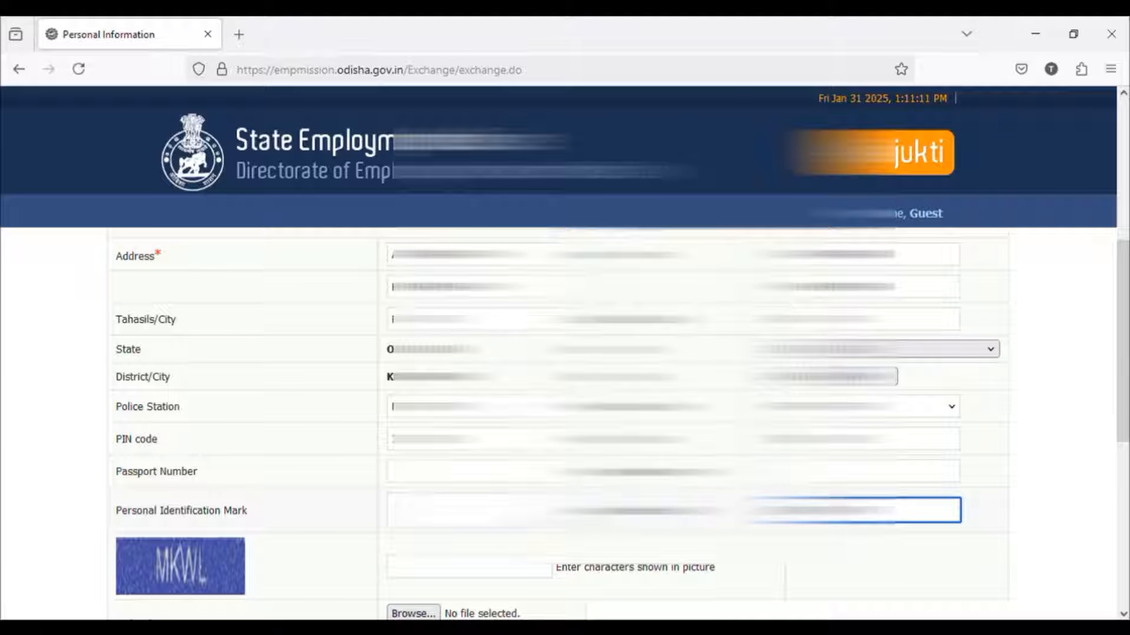
Step: Enter the captcha characters on the personal information form and attach the candidate's JPG photo
text(a)
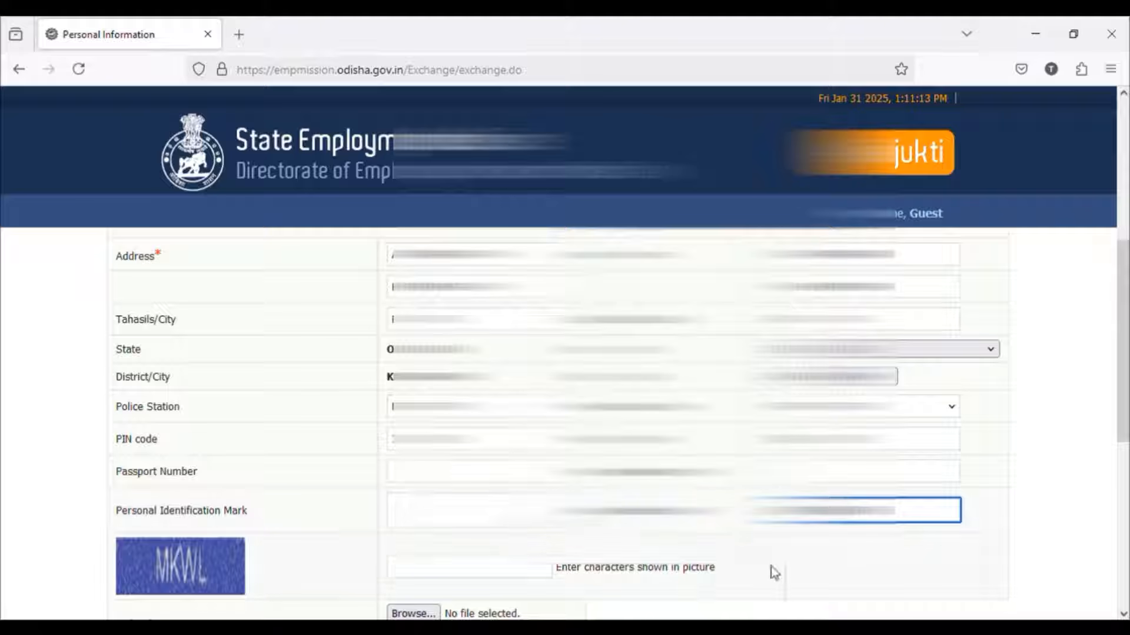
scroll(774, 574, down, 4)
click(487, 312)
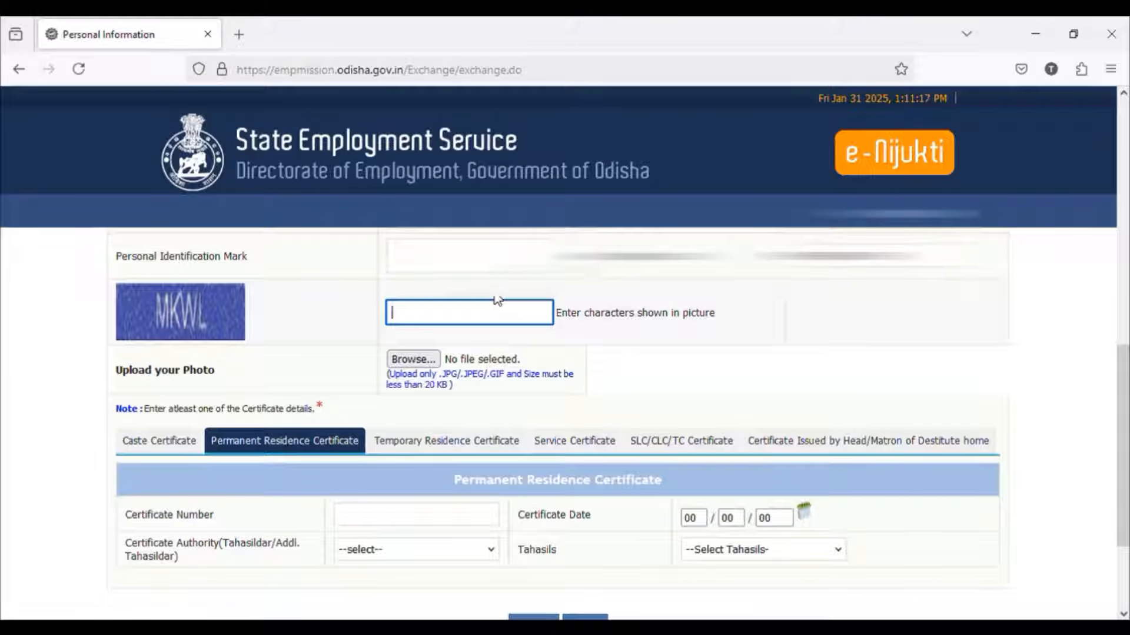
text(MKWL)
click(435, 360)
click(703, 388)
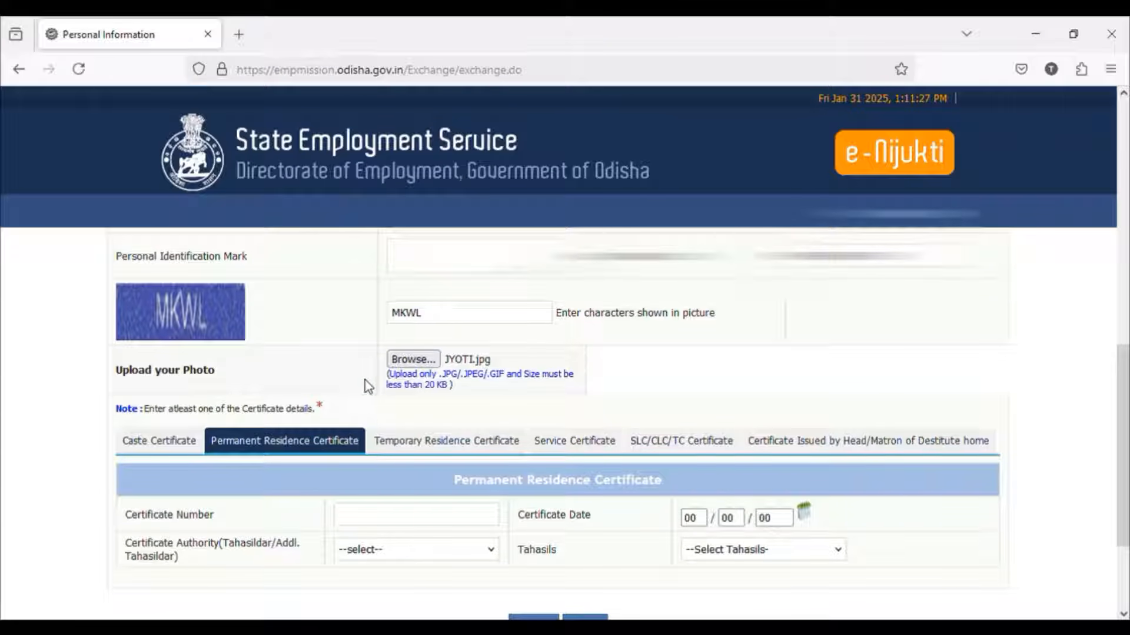
Step: Fill in the caste and permanent residence certificate details, and proceed to the qualification details
scroll(353, 382, down, 2)
click(161, 361)
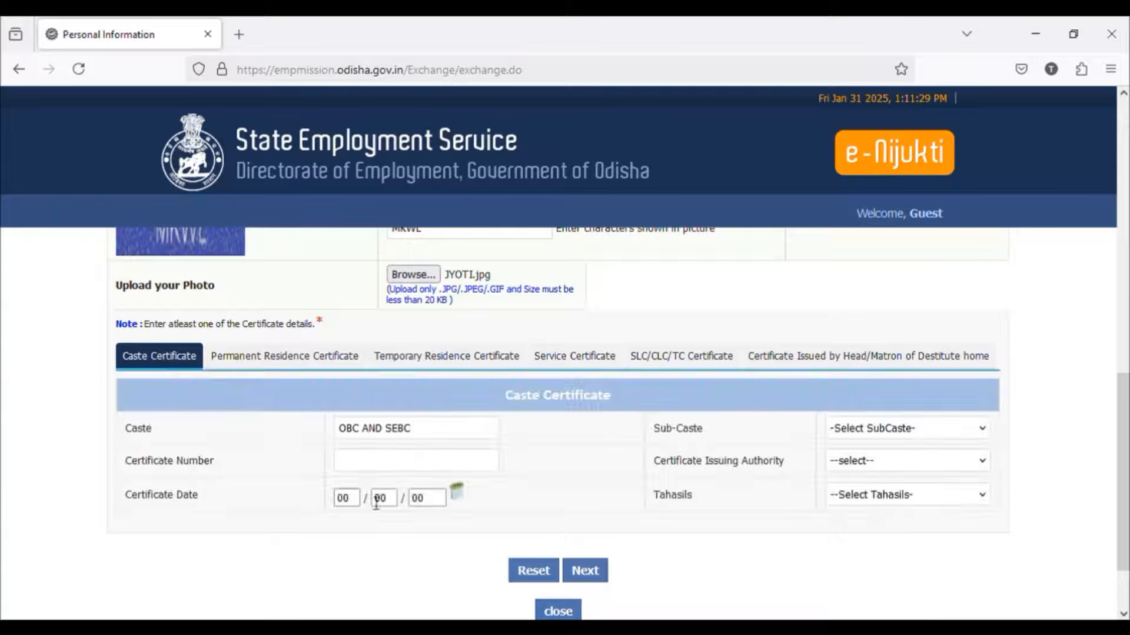
click(400, 468)
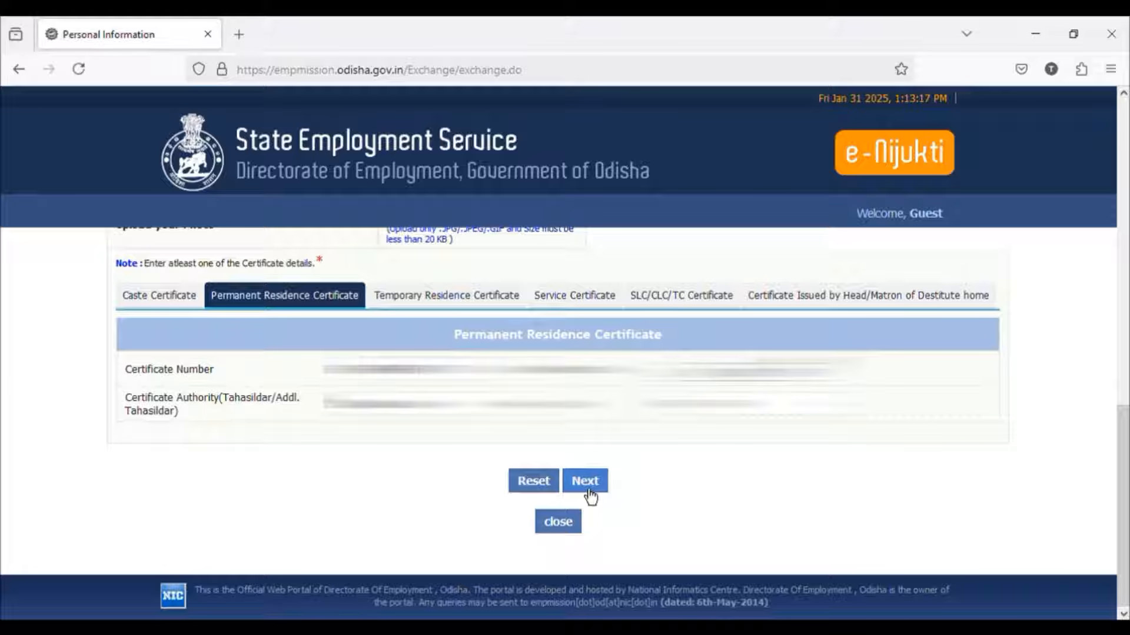
click(584, 486)
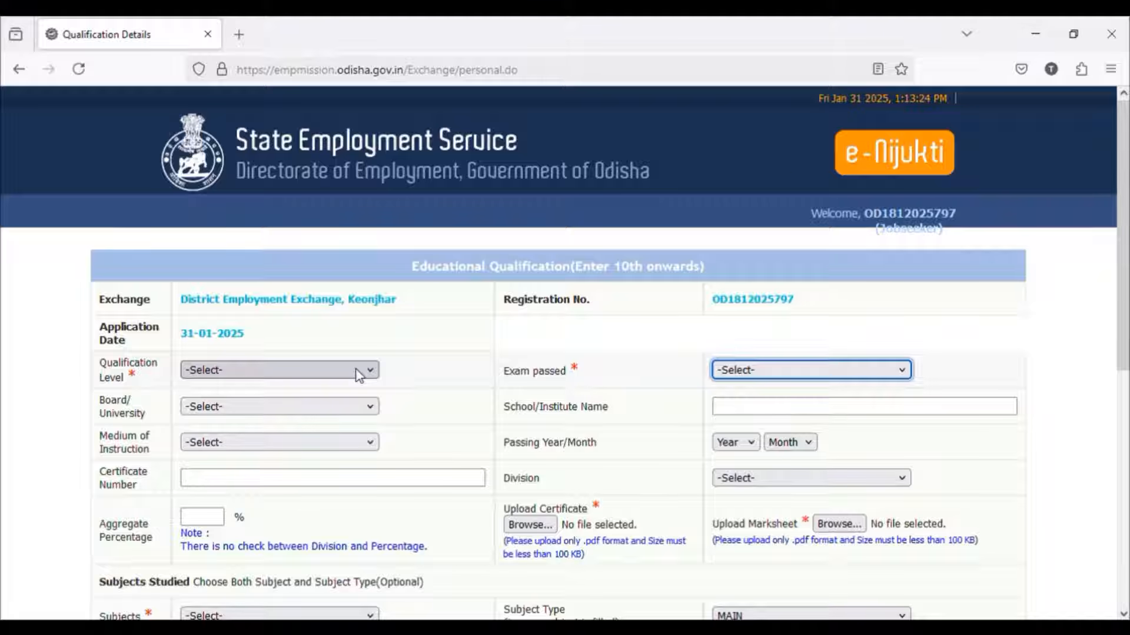
Step: Set the qualification level to 10TH PASS and the exam passed to 10TH/MATRIC PASS
click(356, 370)
click(323, 414)
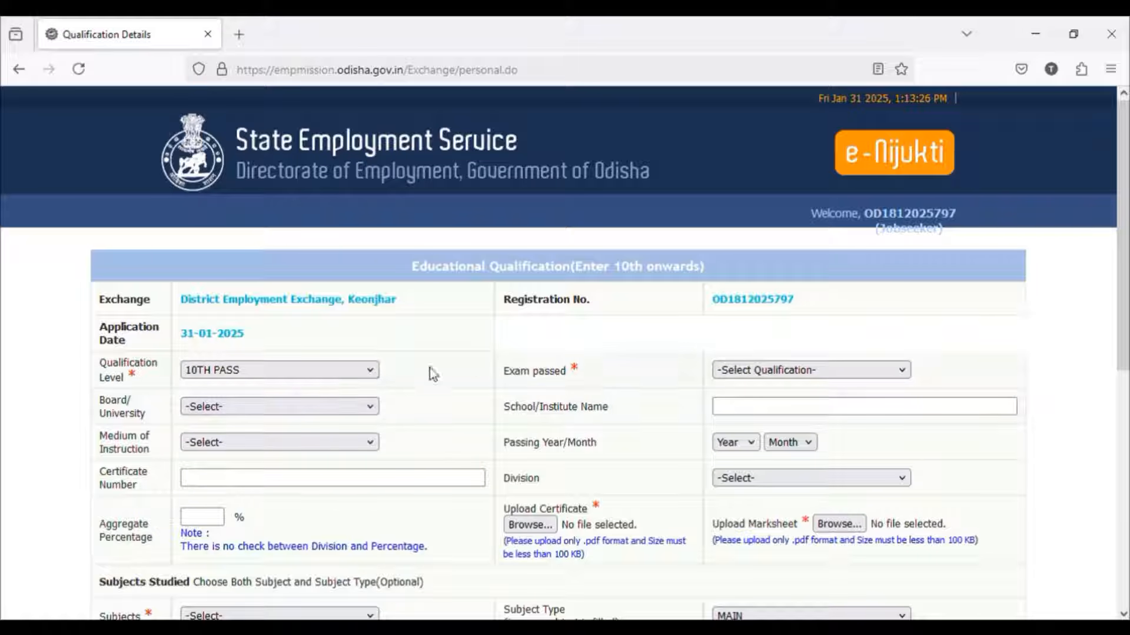
click(736, 372)
click(746, 415)
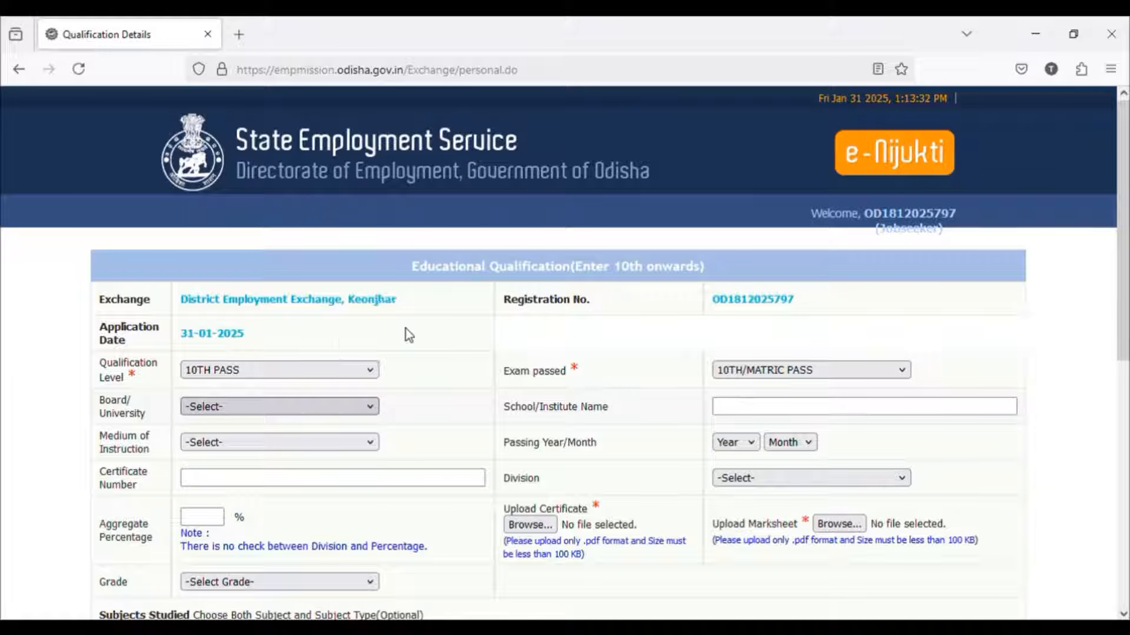
Step: Complete the 10th details with the Board of Secondary Education, ODIA as medium of instruction, the school name, and 65 as aggregate percentage
click(417, 305)
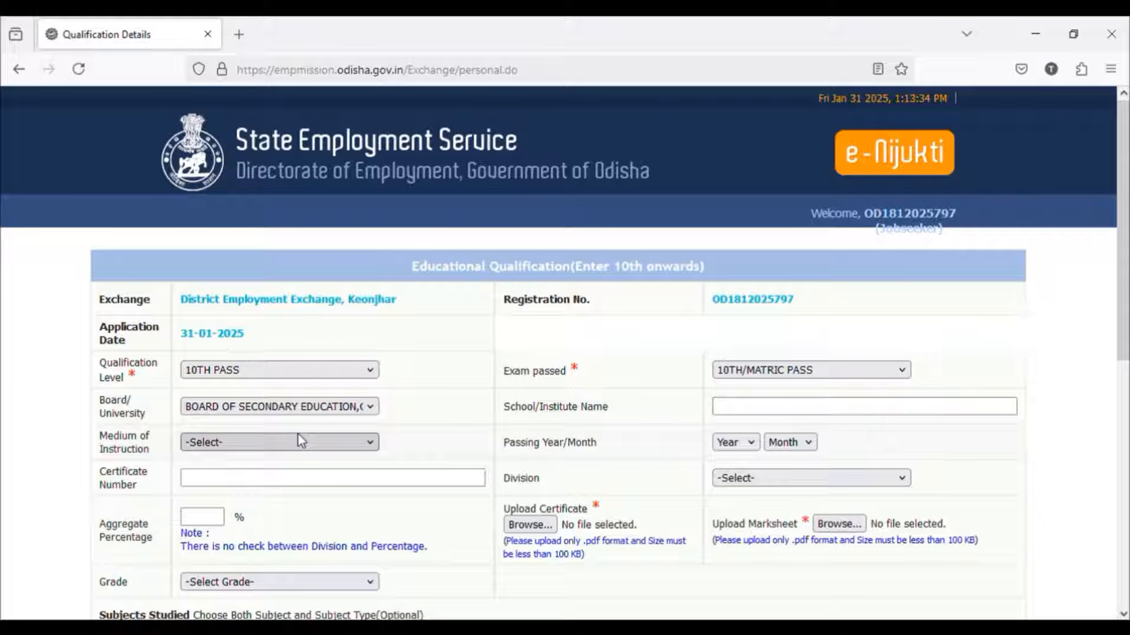
click(262, 317)
click(719, 405)
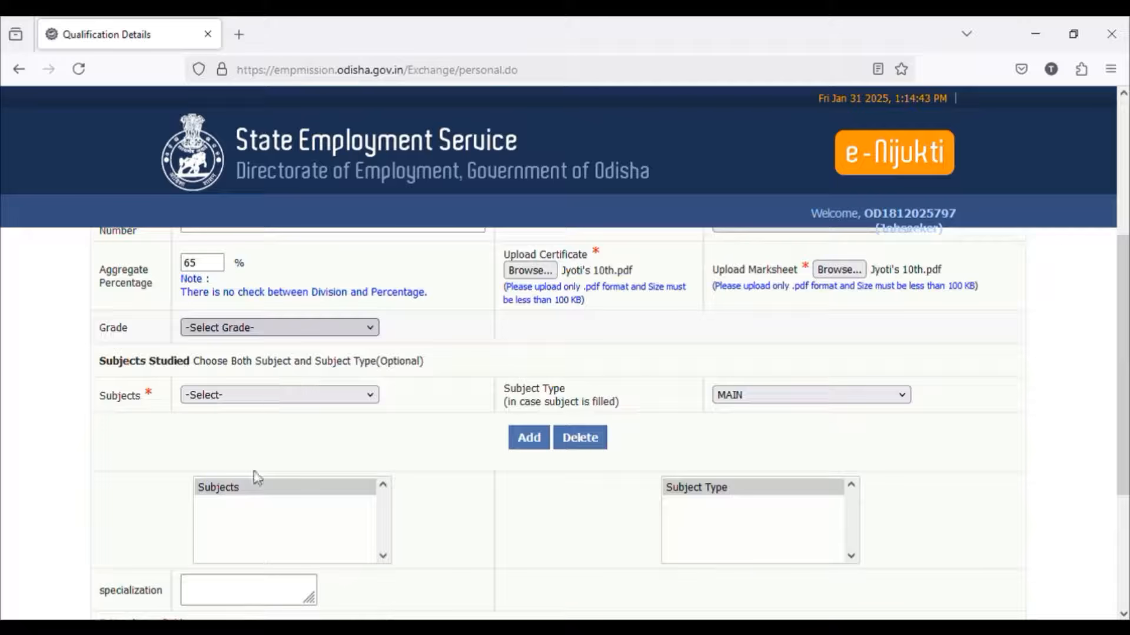
click(243, 517)
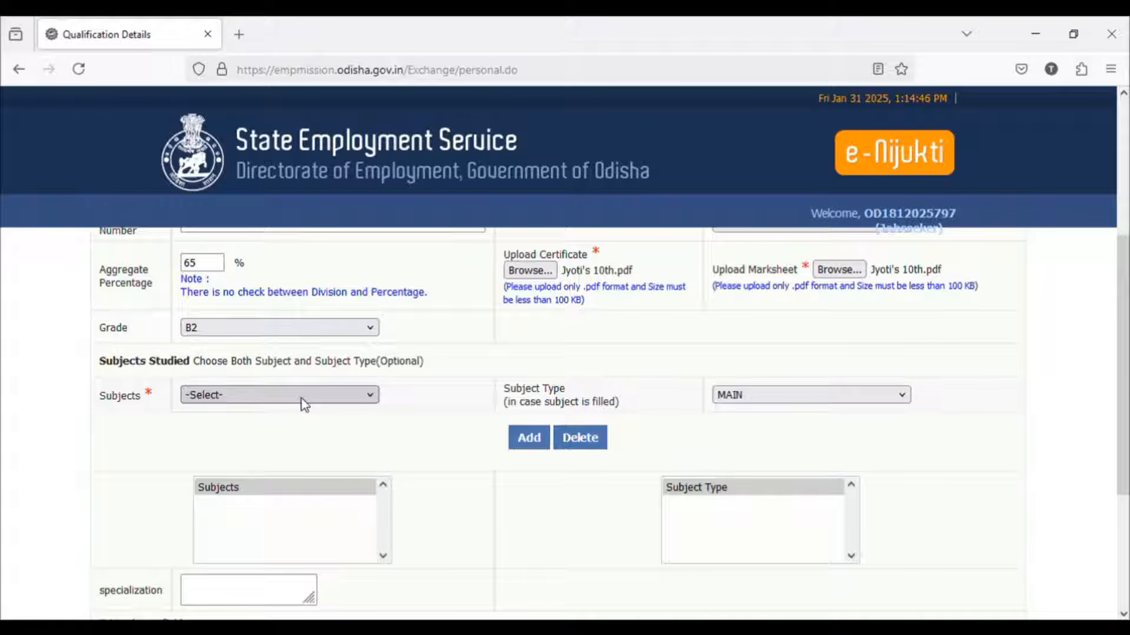
Step: Add ODIA and ENGLISH as MAIN subjects studied for the 10th qualification
key(o)
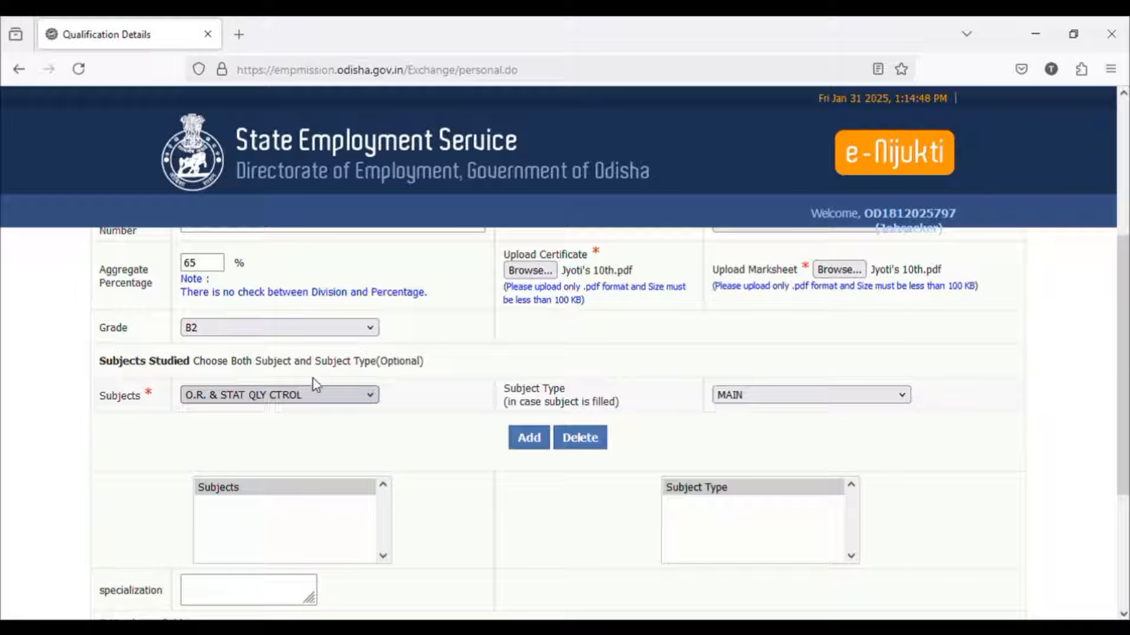
key(o)
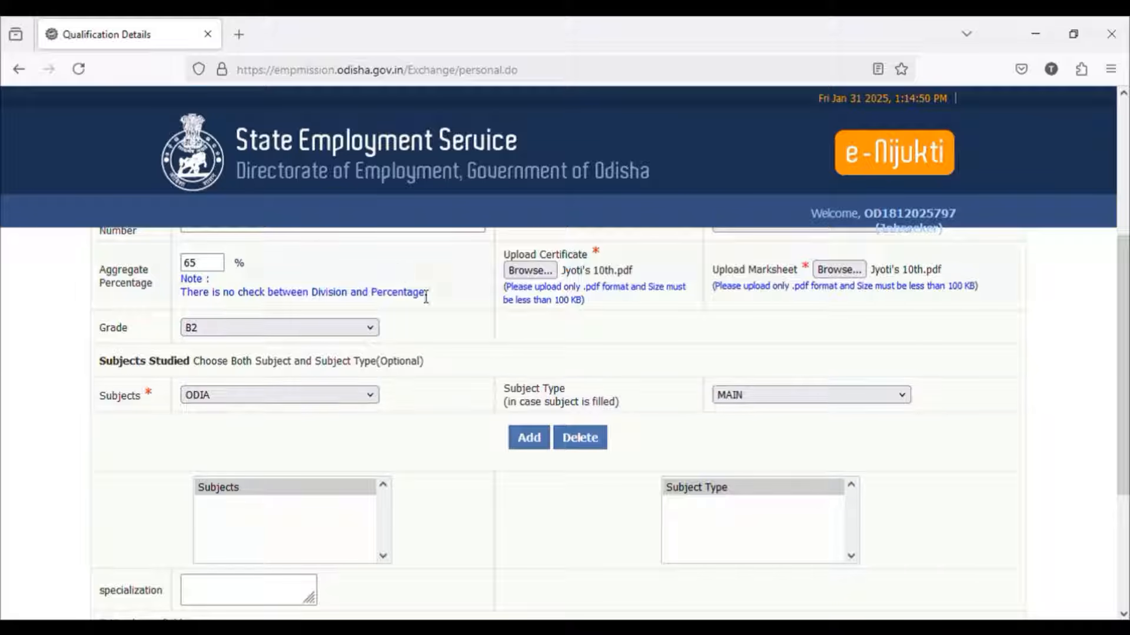
click(528, 437)
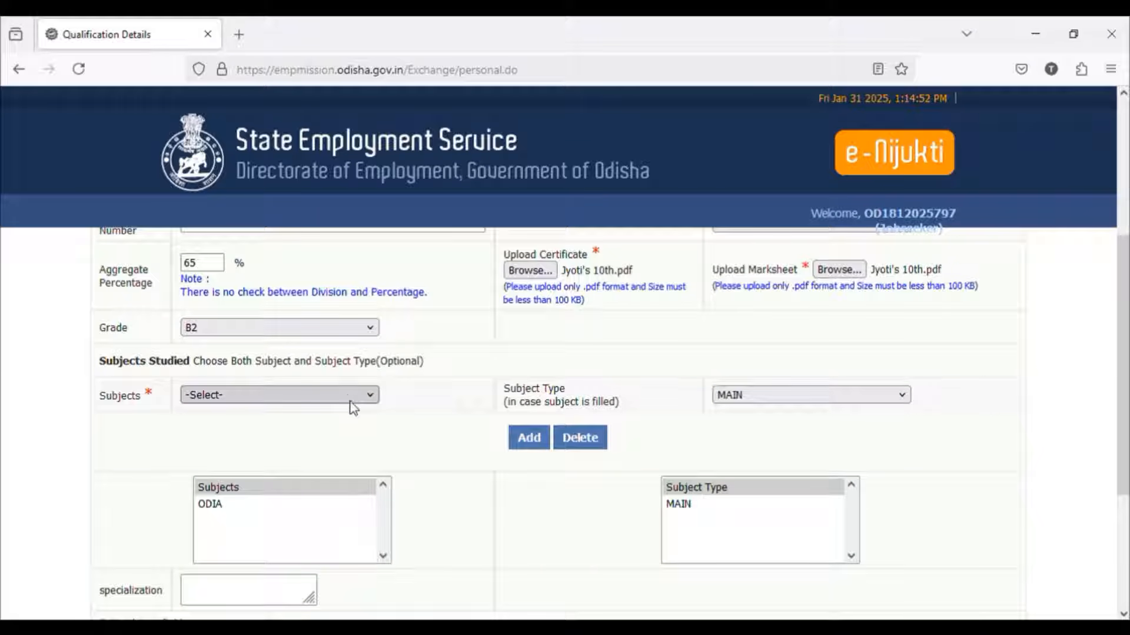
key(e)
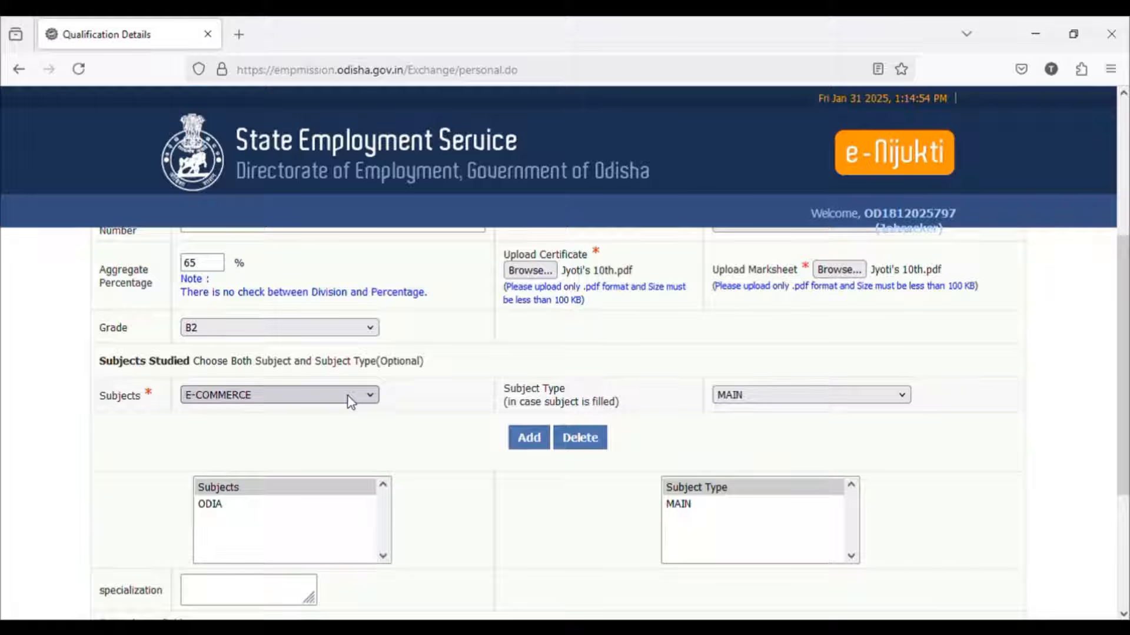
key(n)
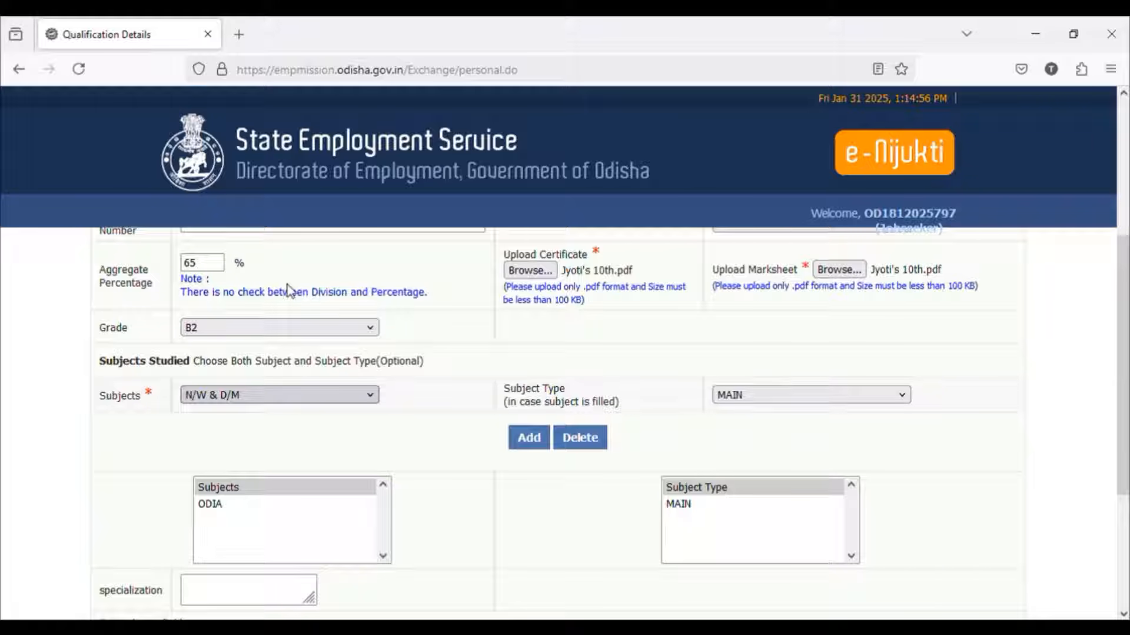
key(e)
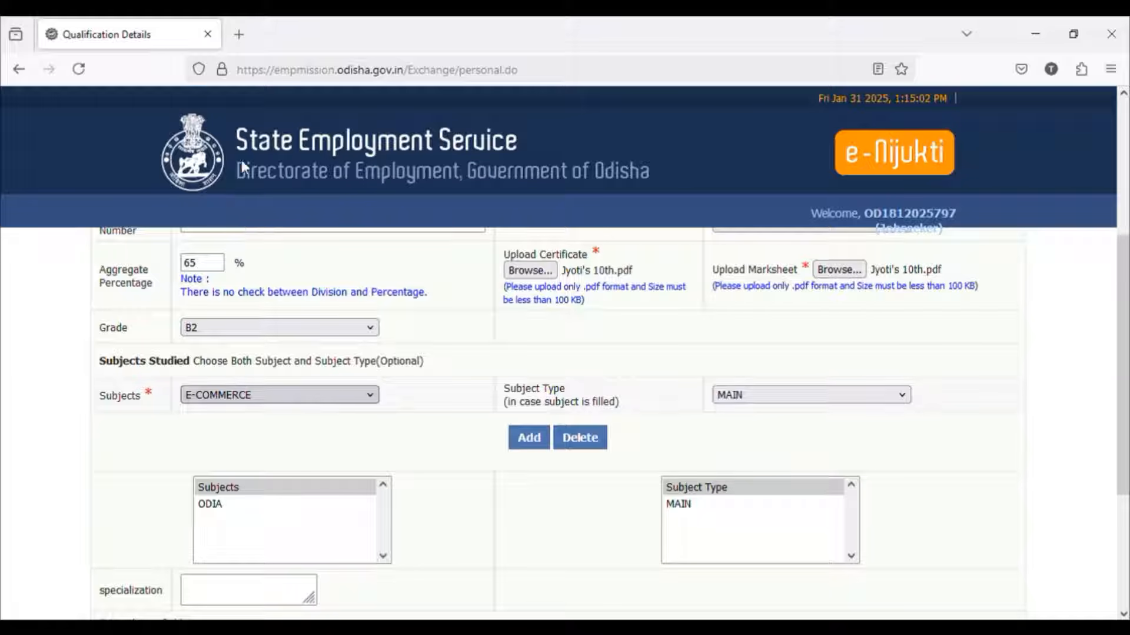
key(e)
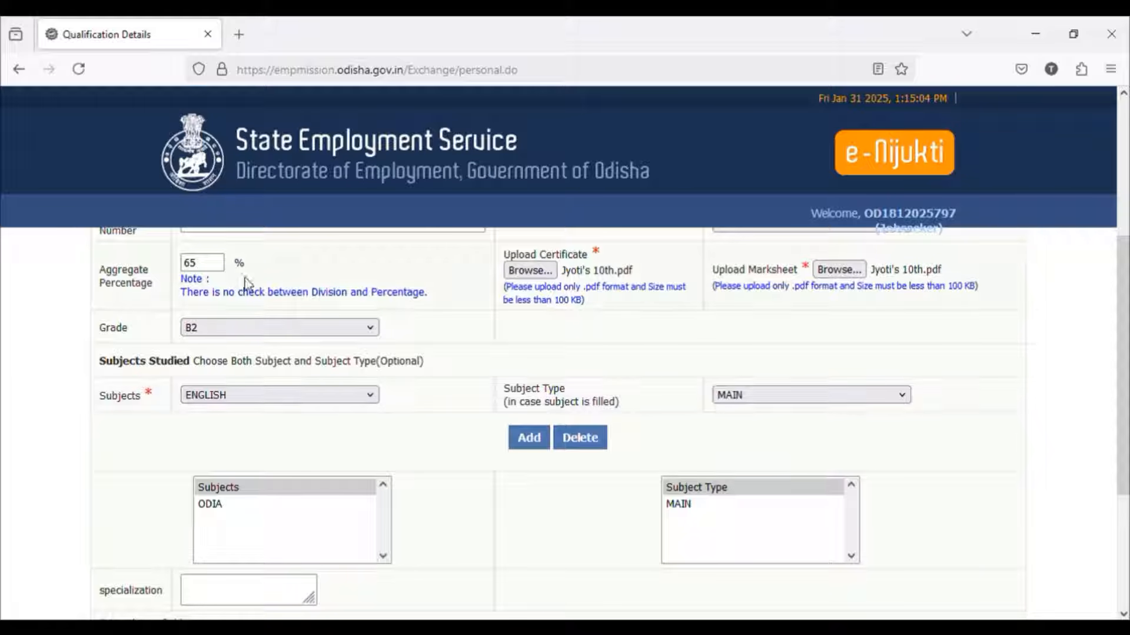
click(527, 438)
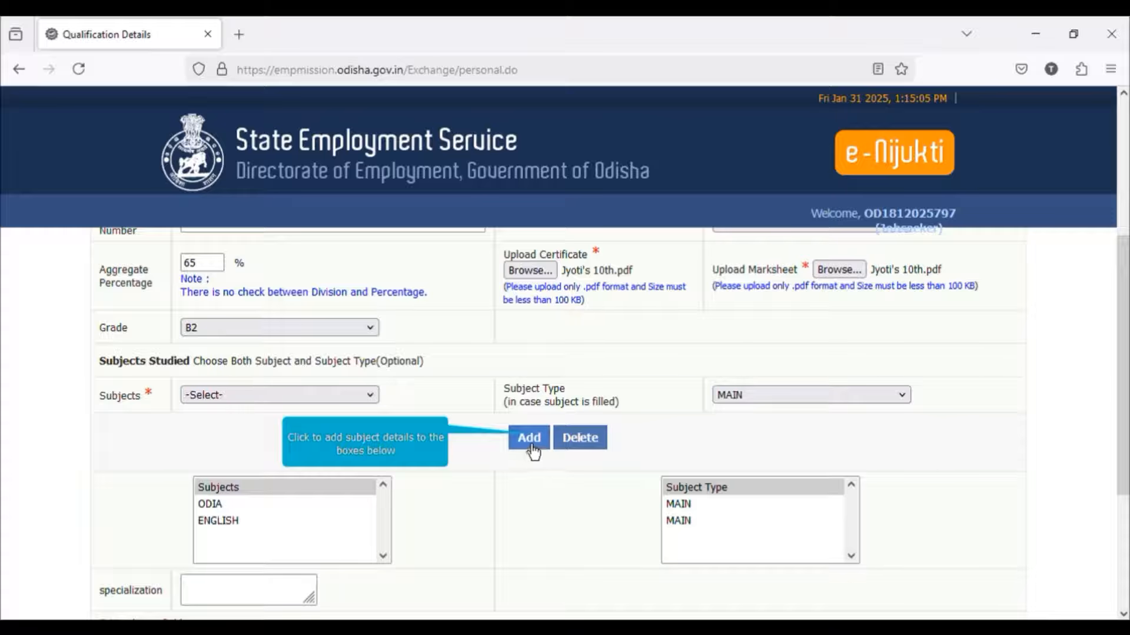
Step: Add SANSKRIT as a MAIN subject for the 10th qualification
click(292, 395)
key(s)
key(a)
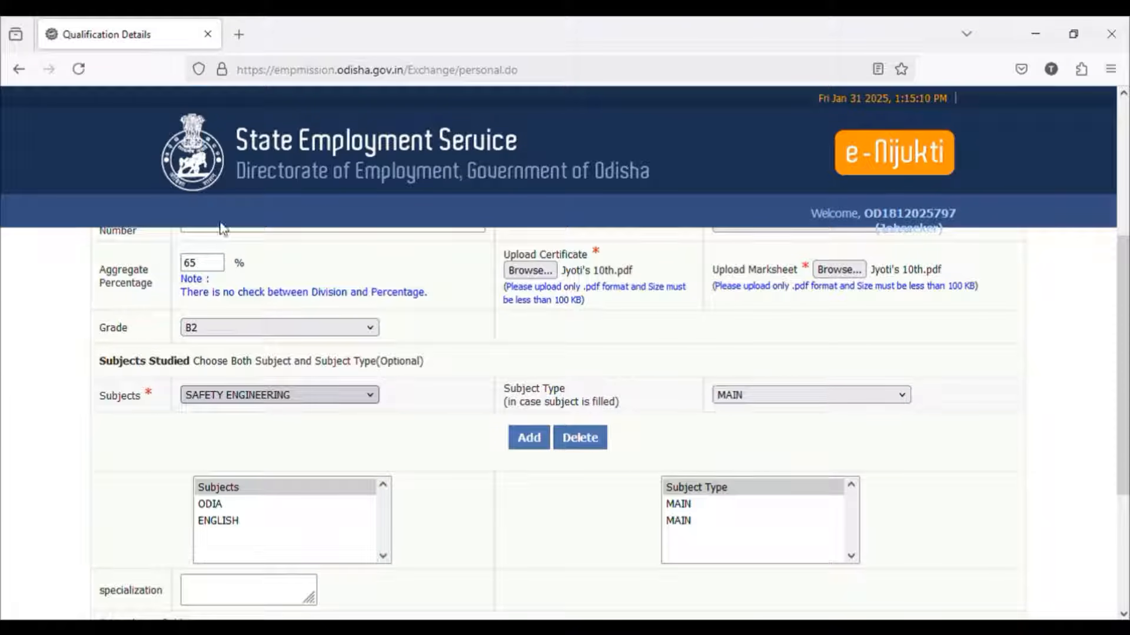
key(s)
key(a)
key(n)
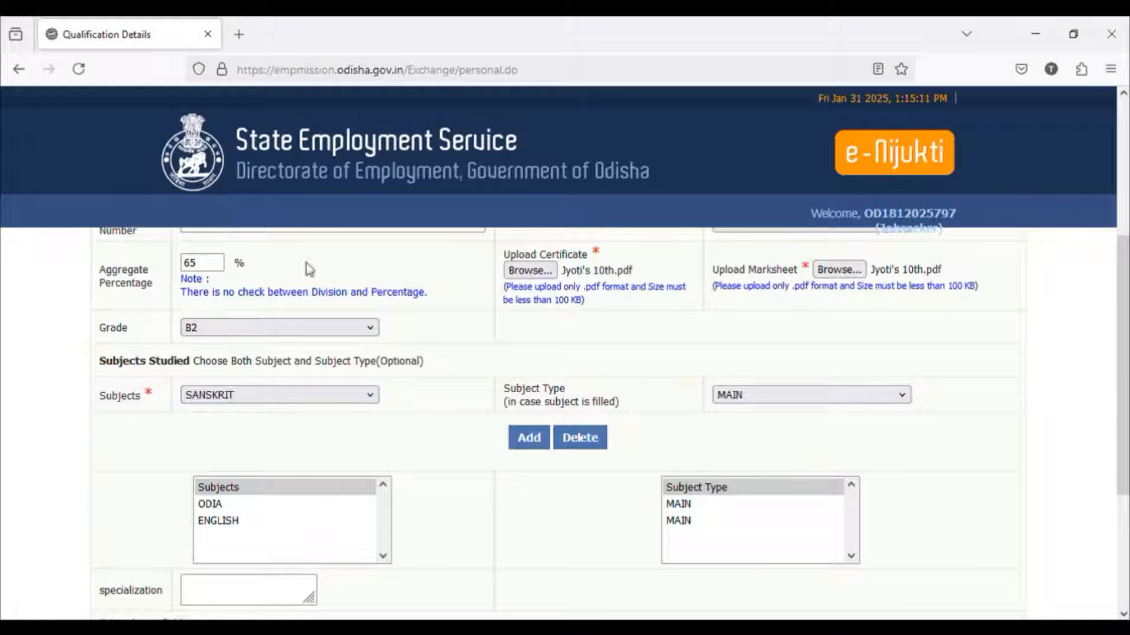
click(514, 434)
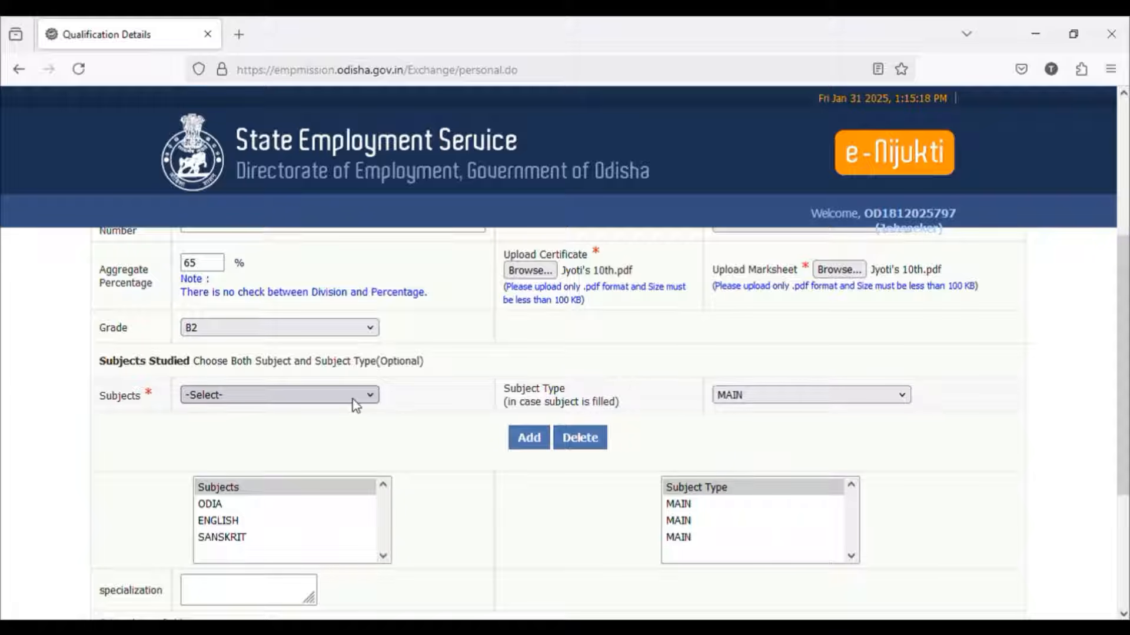
Step: Add MATHS and science as MAIN subjects for the 10th qualification
key(m)
key(a)
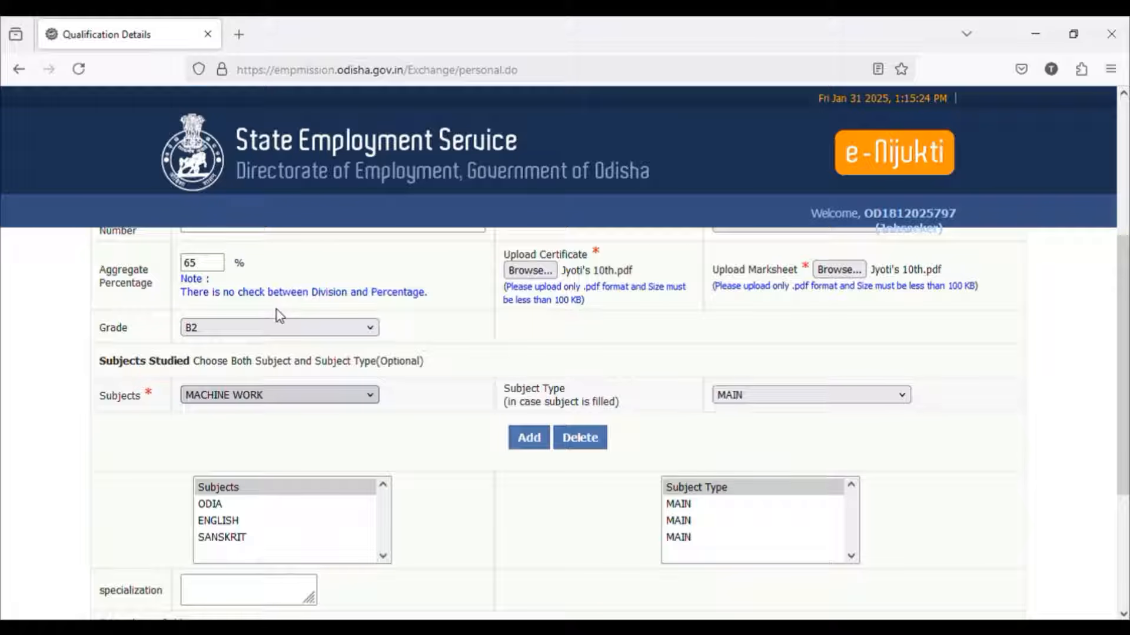
key(t)
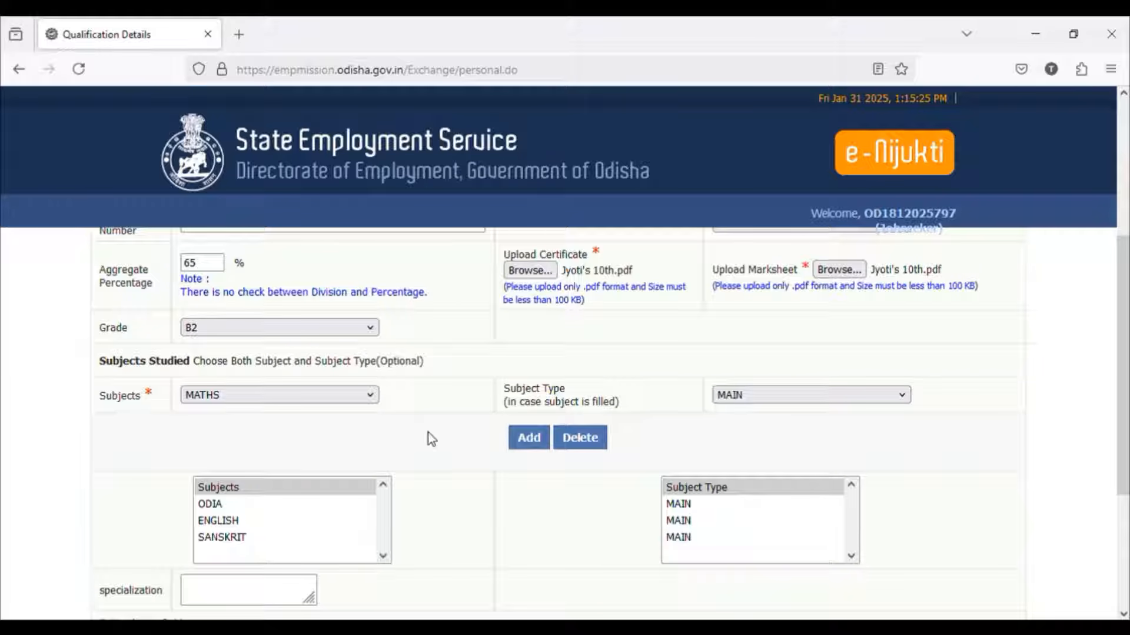
click(526, 438)
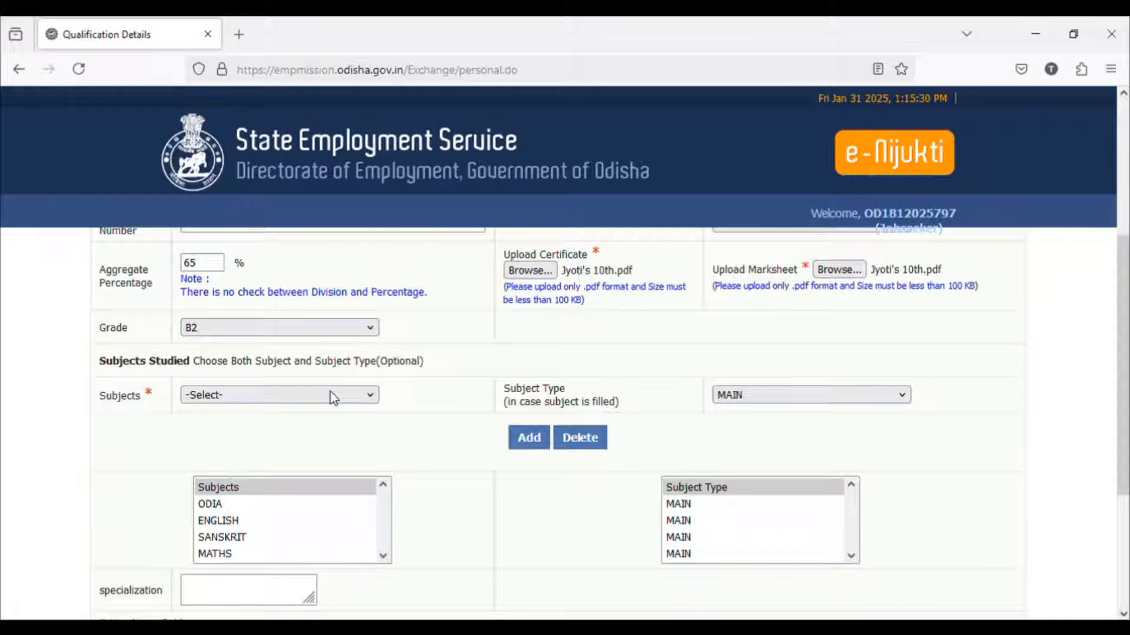
key(s)
key(c)
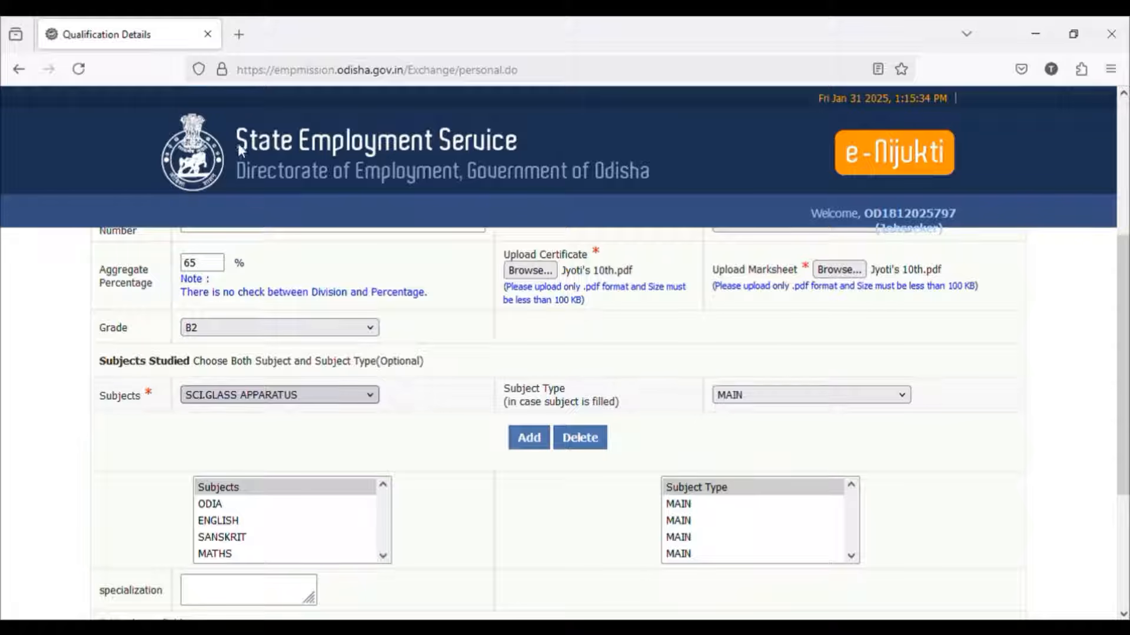
key(i)
key(e)
click(528, 437)
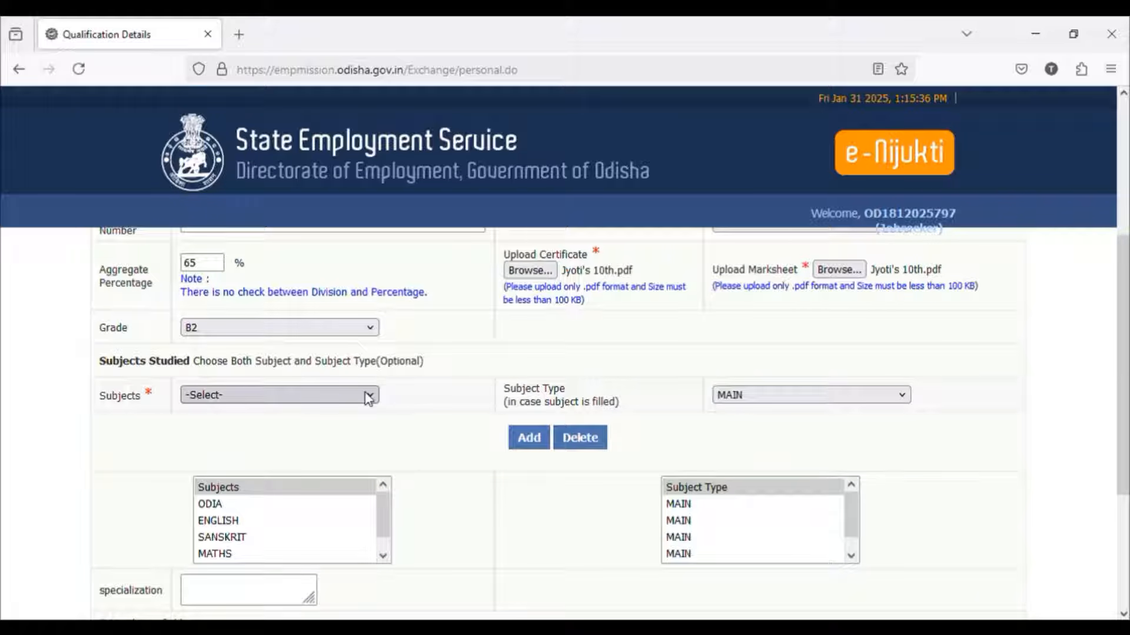
Step: Add HISTORY and GEOGRAPHY as MAIN subjects for the 10th qualification
key(g)
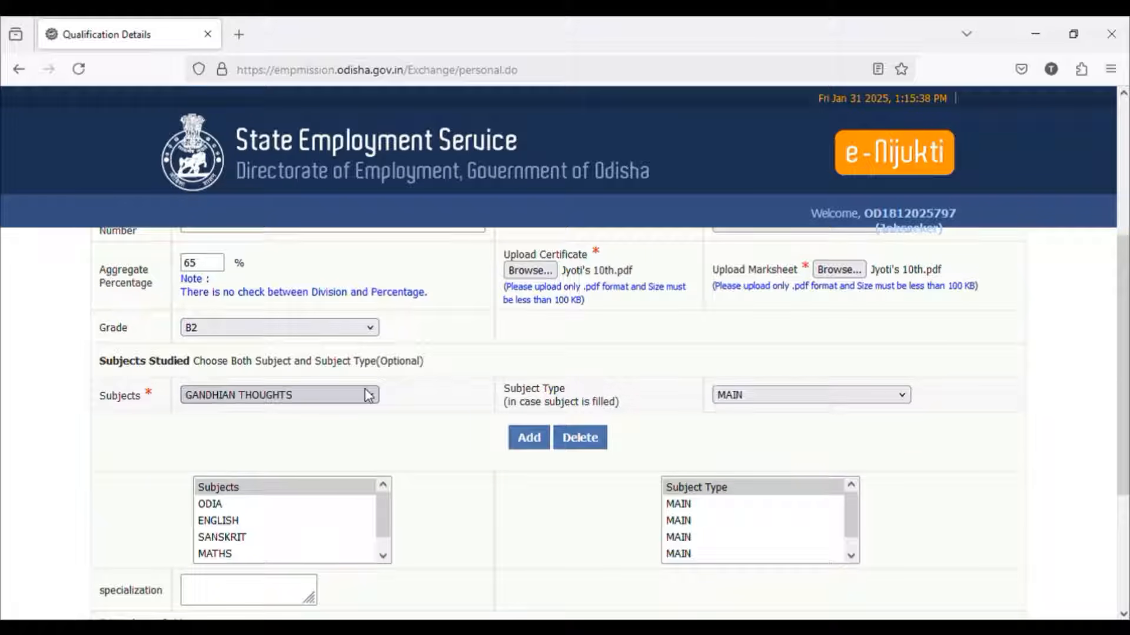
key(h)
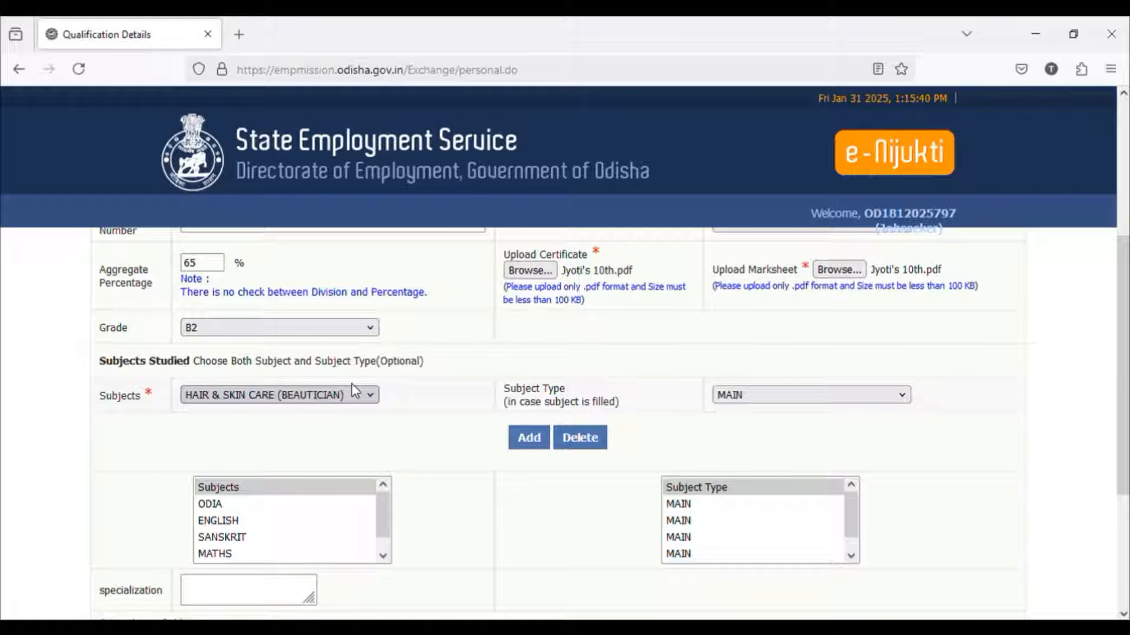
key(i)
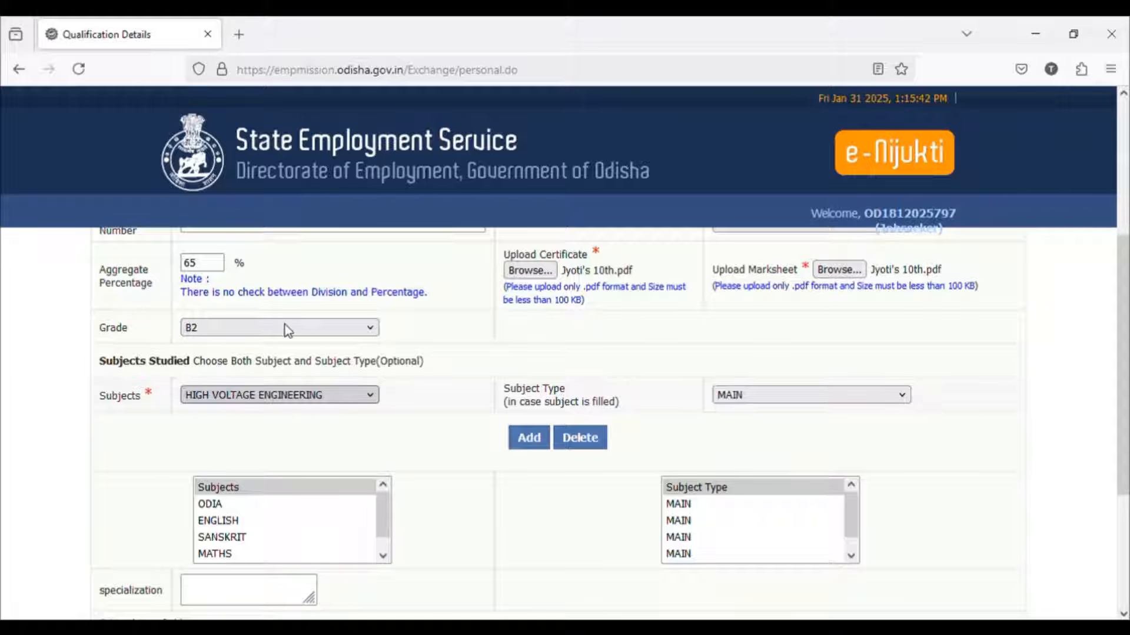
key(s)
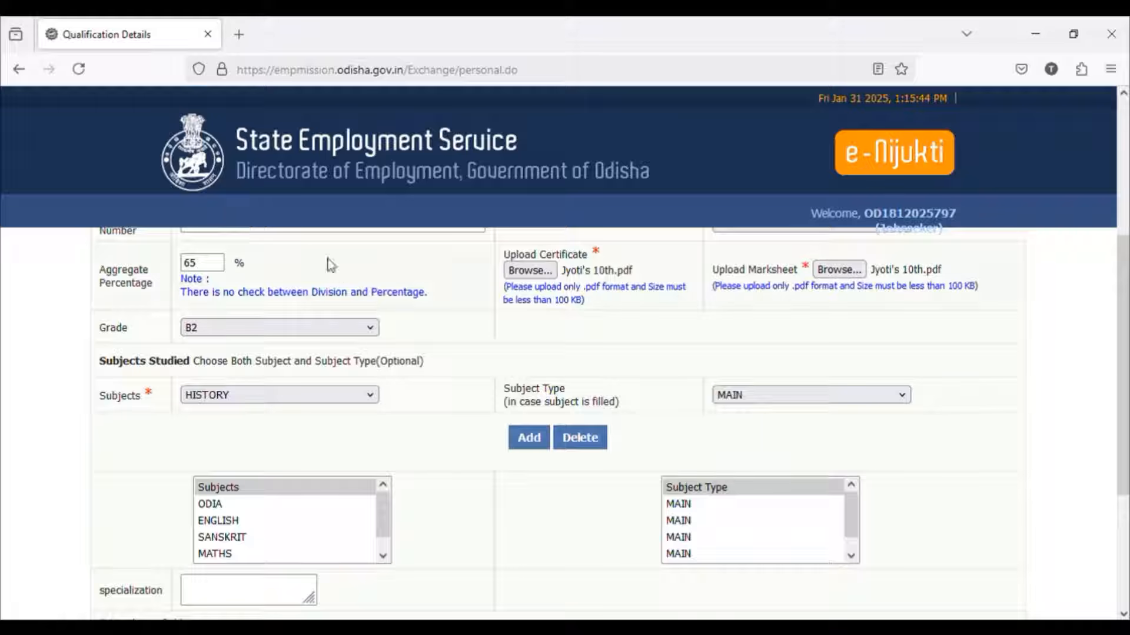
click(528, 437)
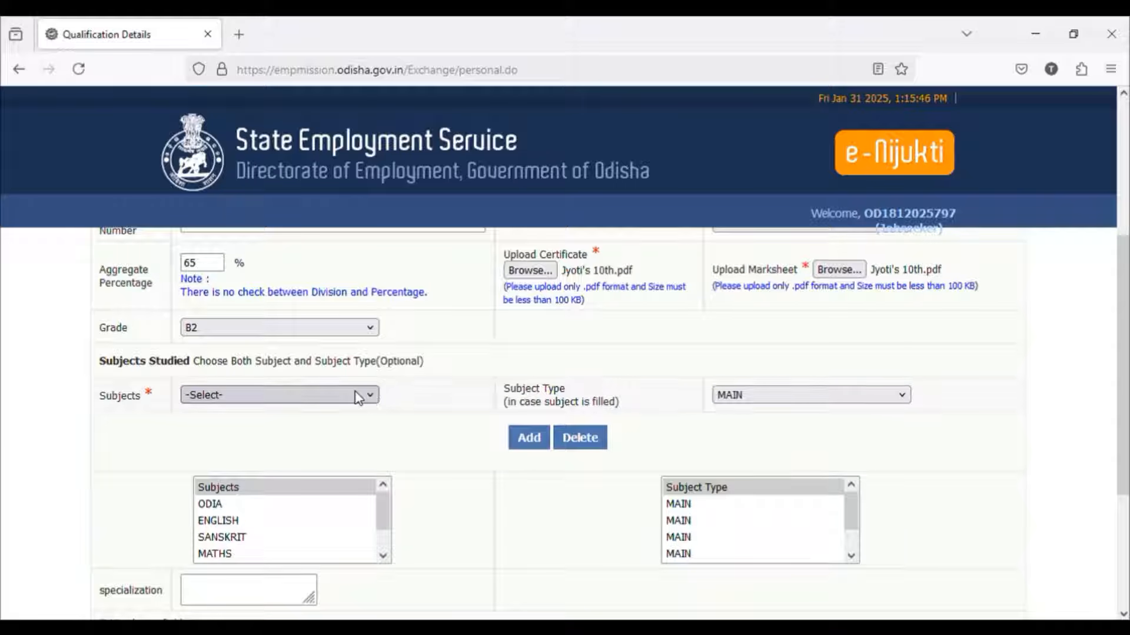
key(g)
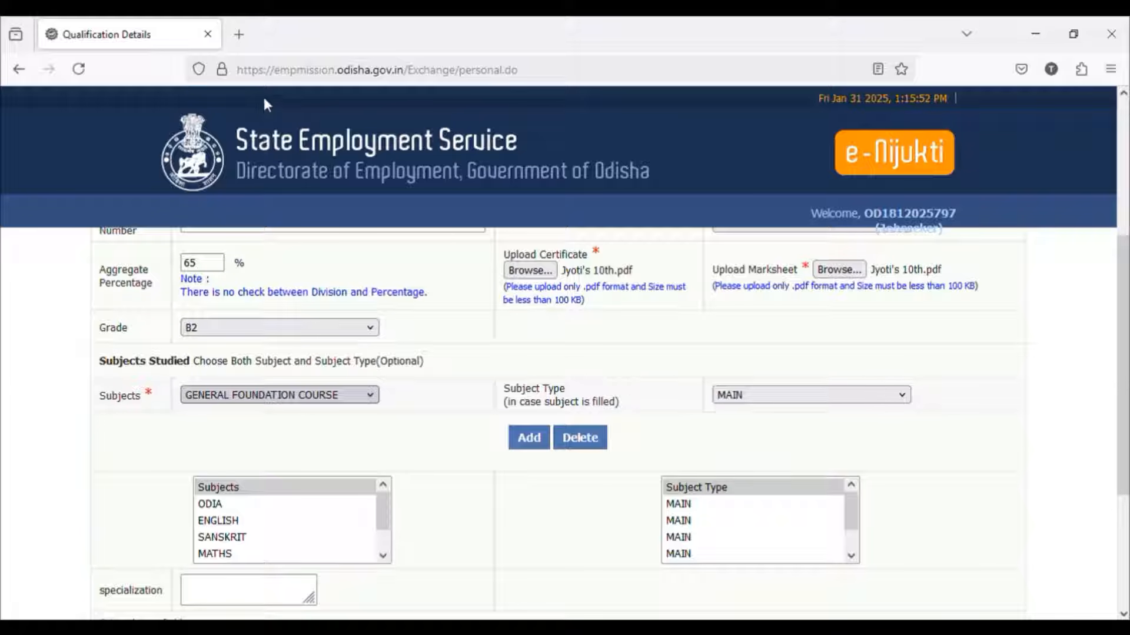
key(g)
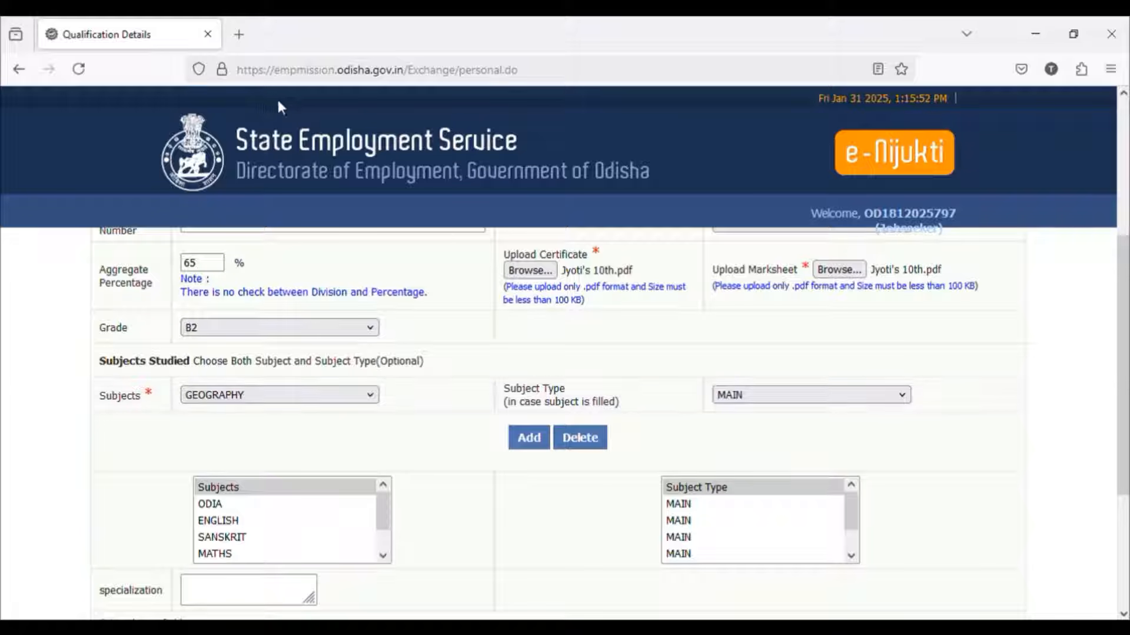
click(523, 457)
Step: Enter ODIA as the specialization and add the completed 10th qualification so another one can be entered
scroll(471, 465, down, 2)
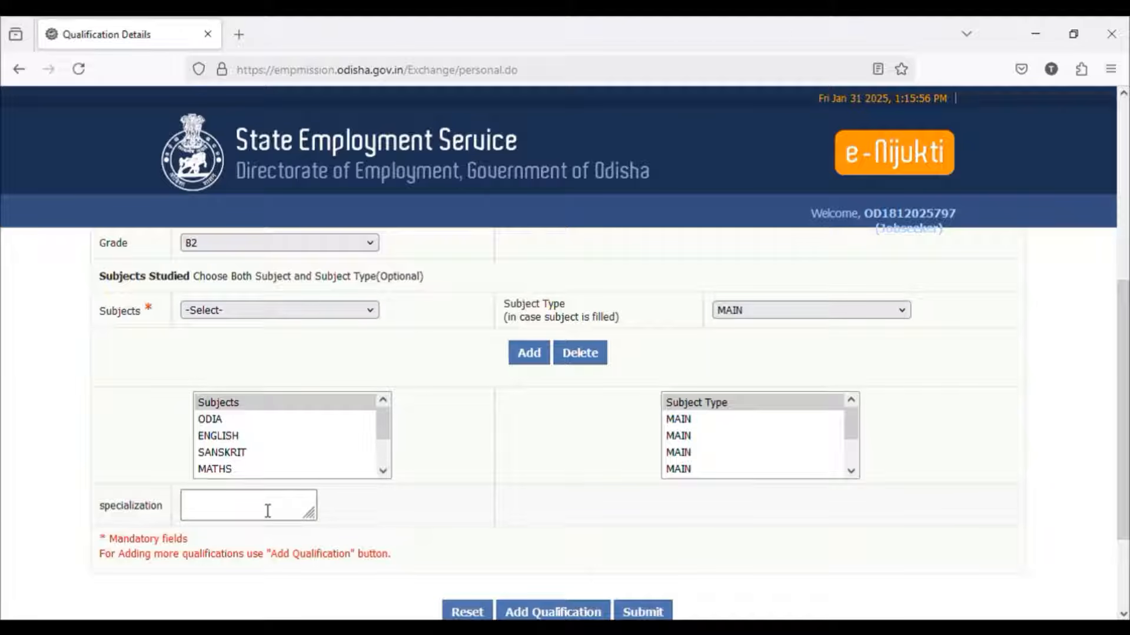
scroll(279, 445, down, 1)
scroll(265, 452, up, 2)
click(251, 513)
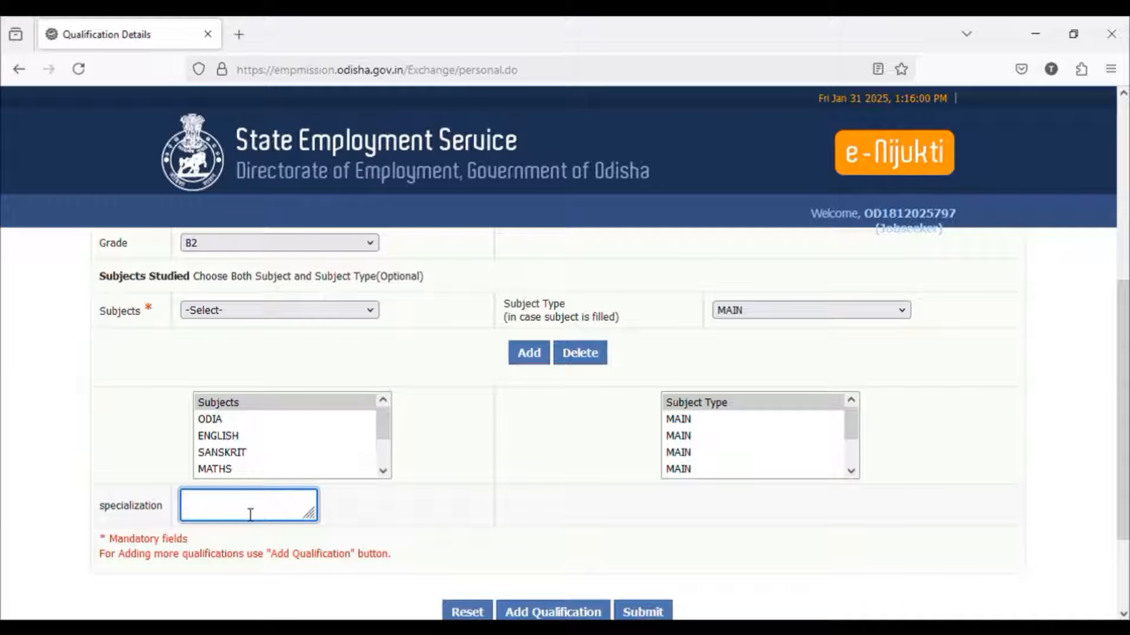
text(ODIA)
scroll(575, 605, down, 3)
click(574, 538)
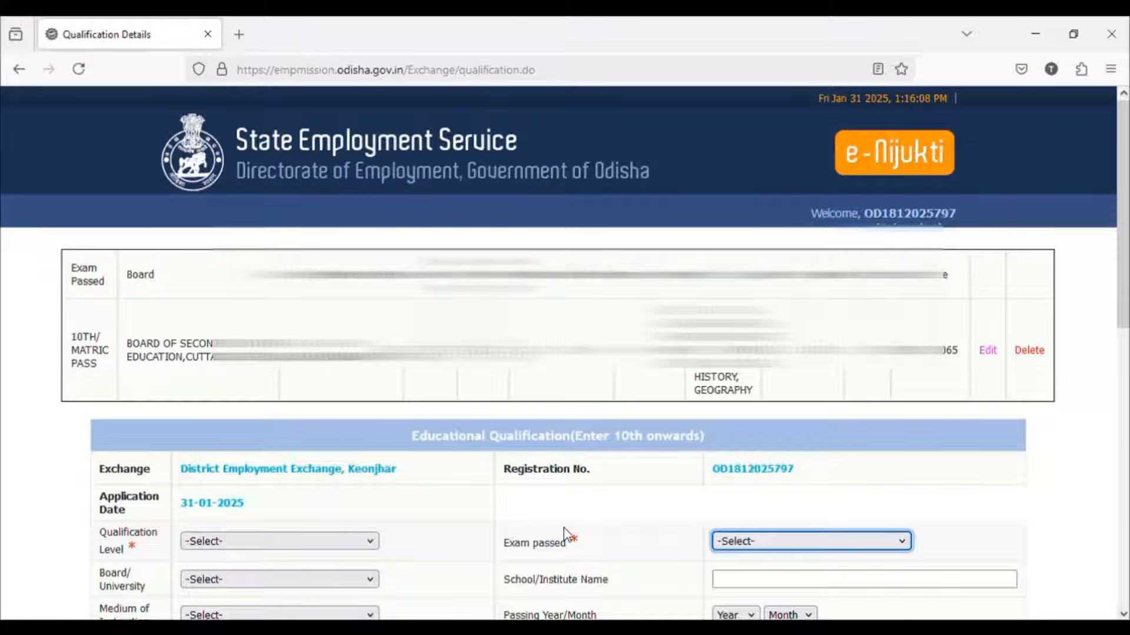
Step: Set the new qualification to 12TH PASS with exam passed 12TH/INTERMEDIATE VOCATIONAL and the Council of Higher Secondary Education as board
scroll(640, 501, down, 5)
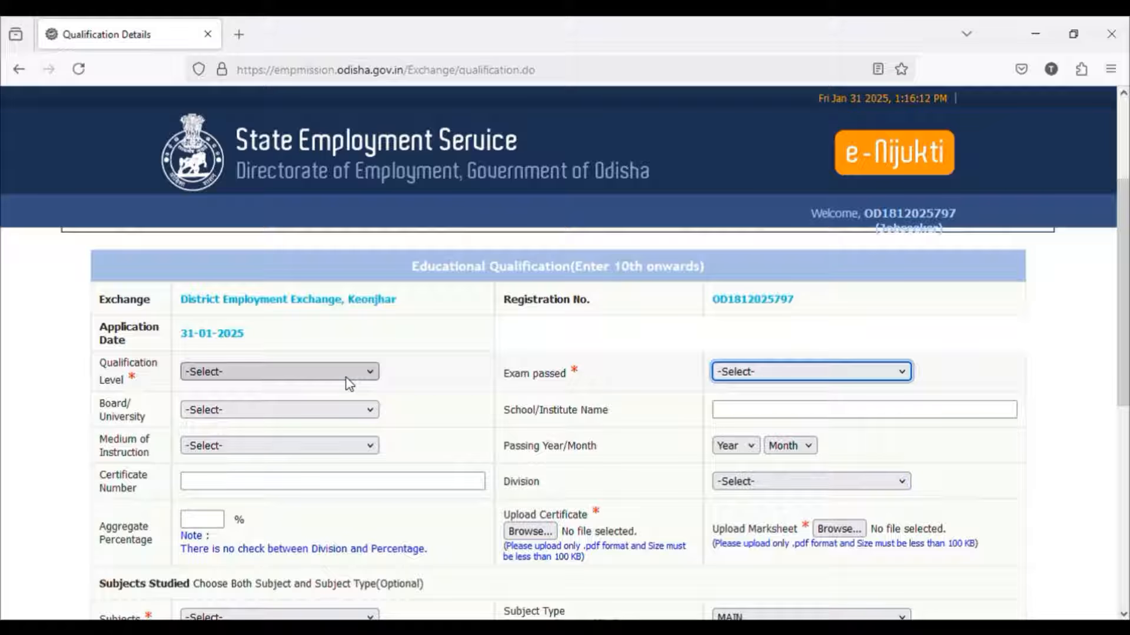
click(349, 383)
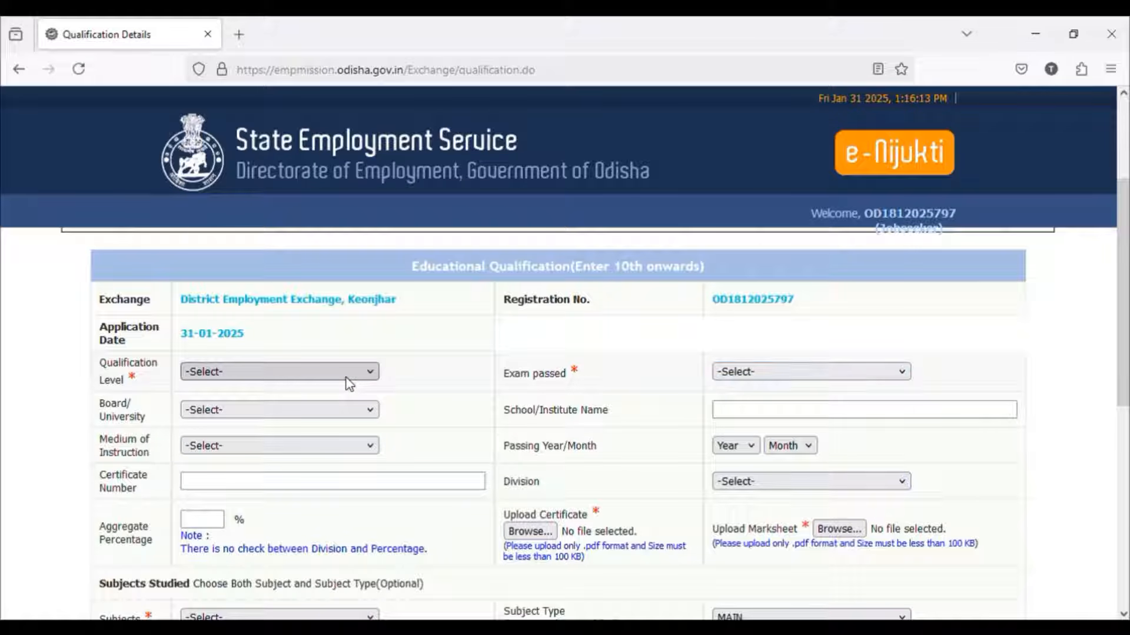
click(305, 436)
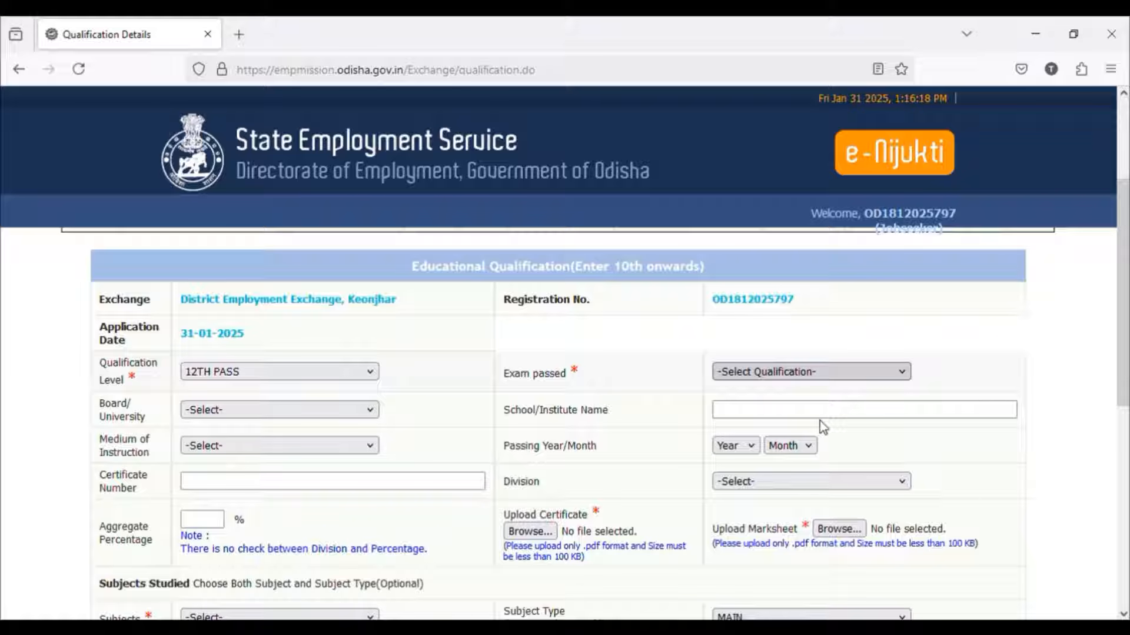
click(797, 481)
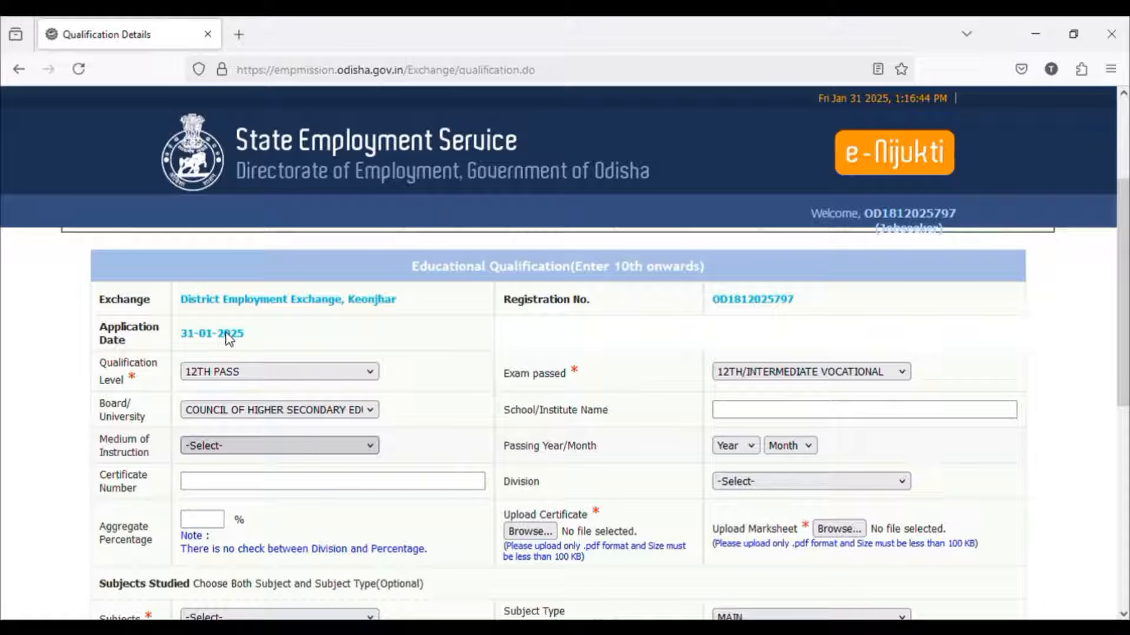
Step: Complete the 12th details with ODIA as medium of instruction, the institute name, certificate number, FIRST division and 65 as aggregate percentage
click(233, 204)
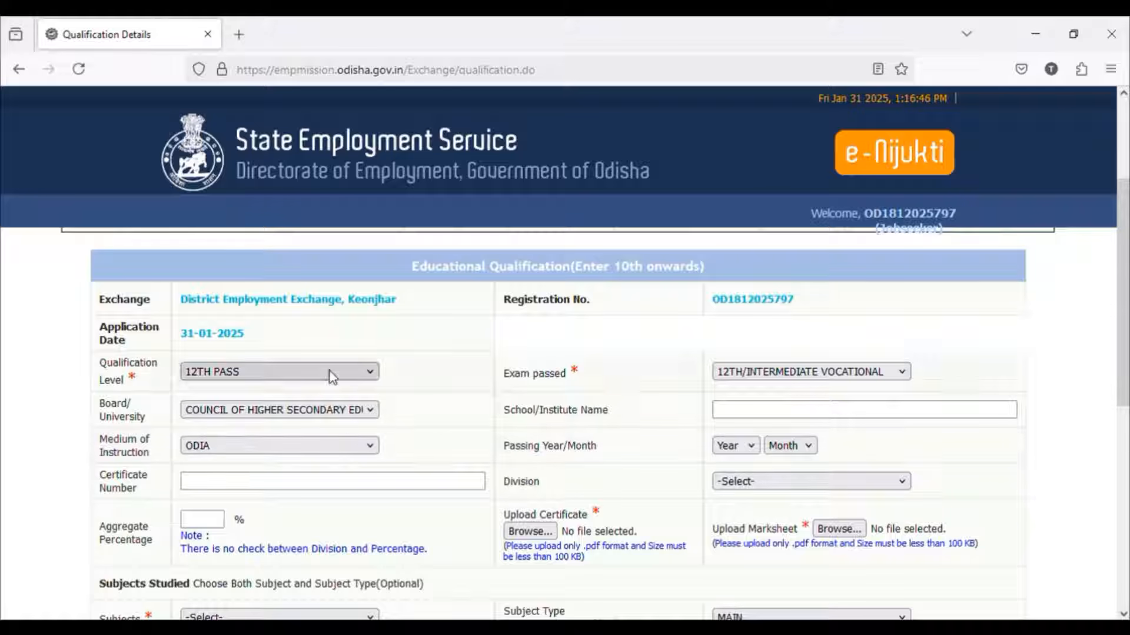
click(739, 416)
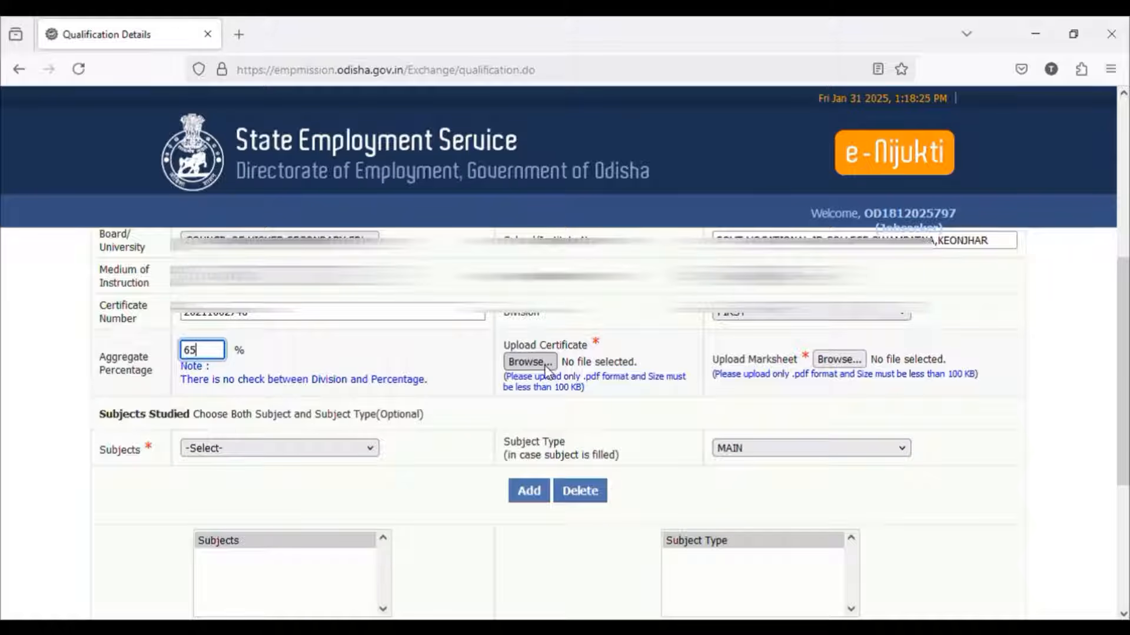
Step: Attach the candidate's 12th certificate PDF and 12th marksheet PDF to the qualification
click(544, 362)
click(685, 388)
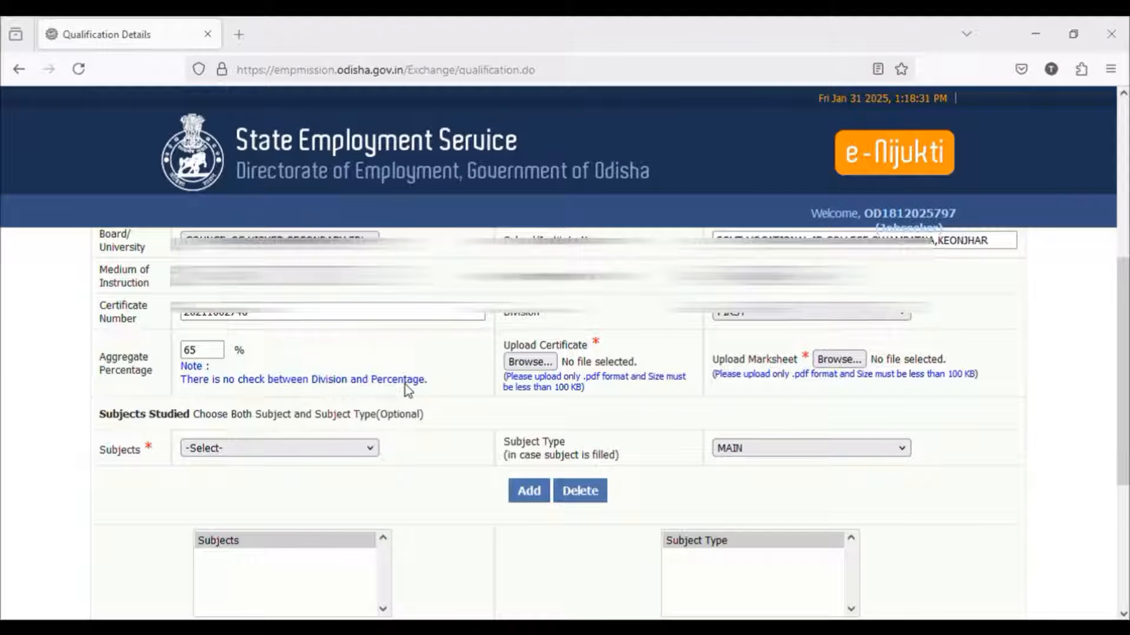
click(829, 360)
click(701, 388)
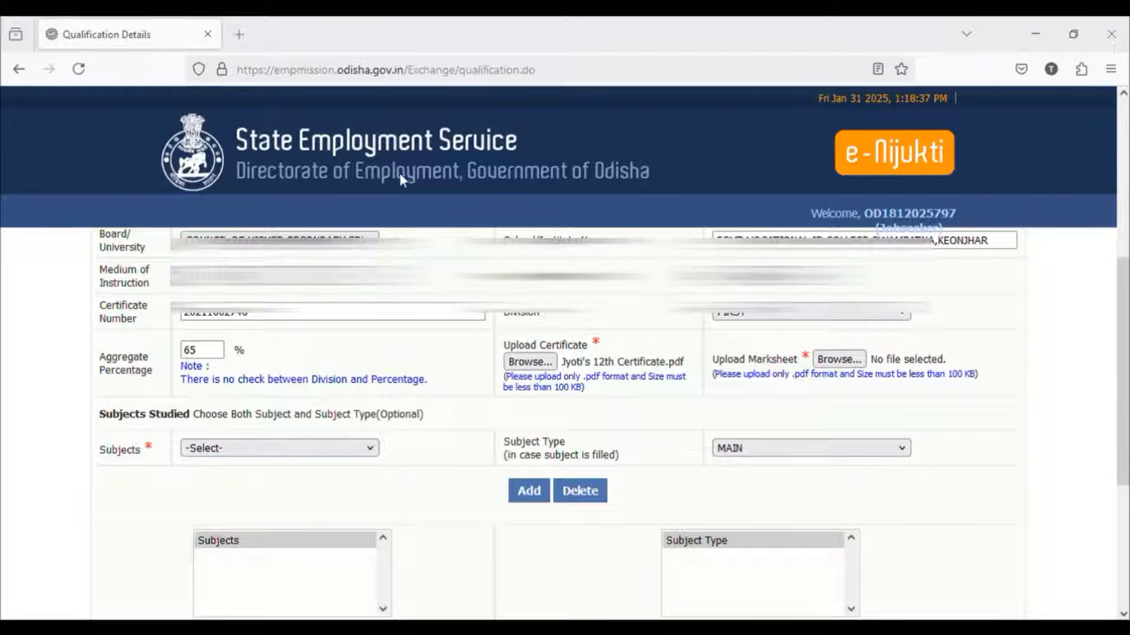
click(424, 383)
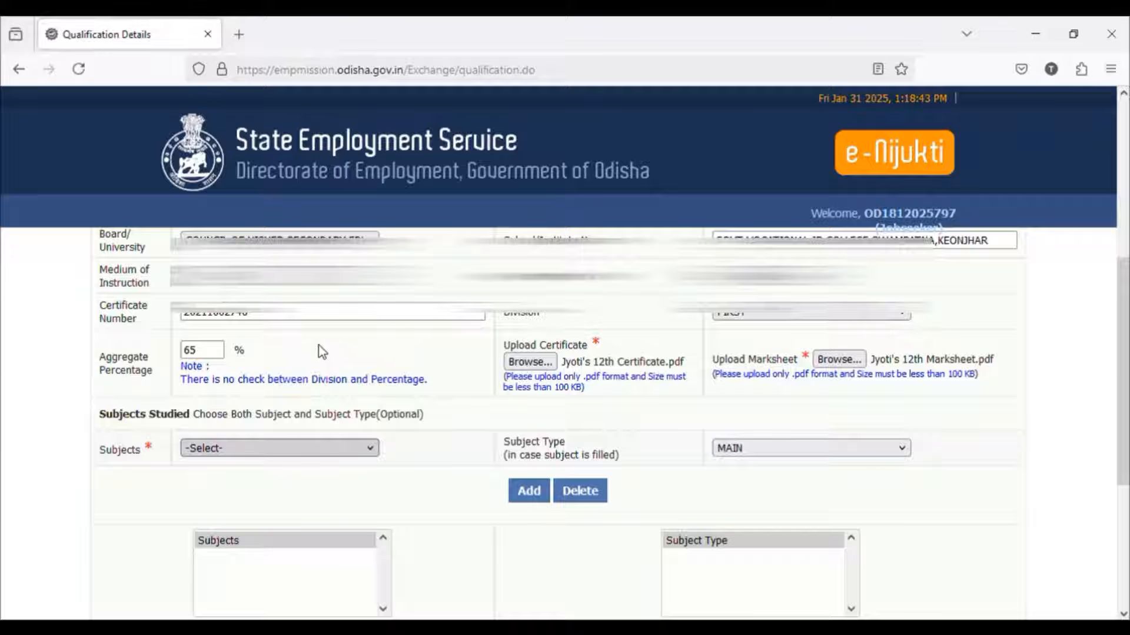
Step: Add ENGLISH and ODIA as subjects studied for the 12th qualification, both with subject type MAIN
key(e)
key(n)
click(265, 146)
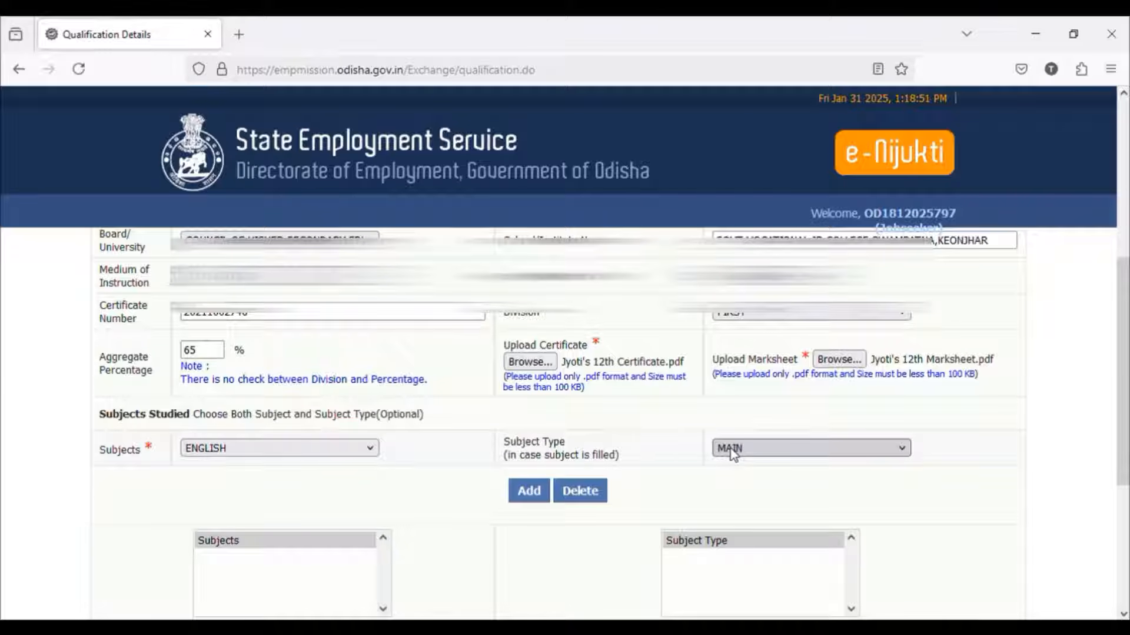
click(540, 499)
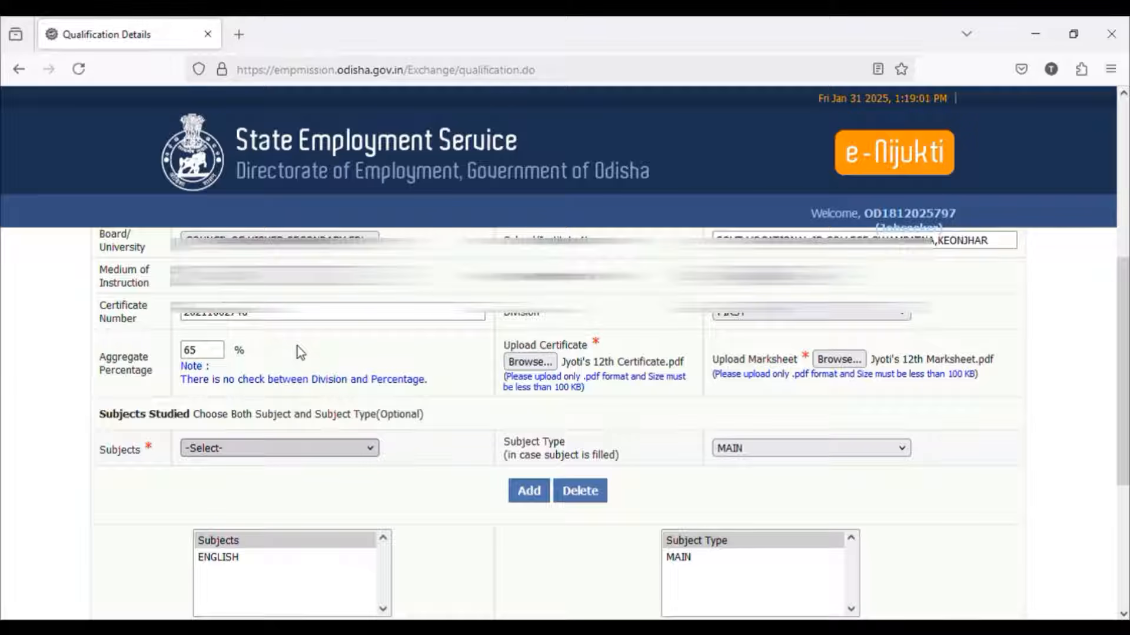
text(miod)
click(529, 495)
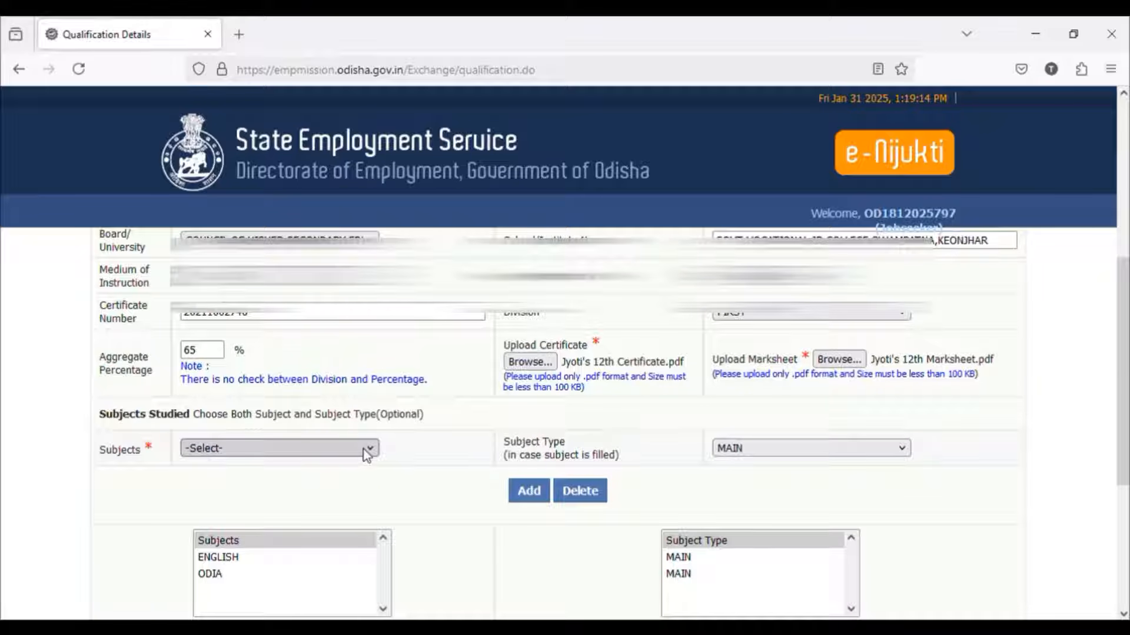
Step: Add PHYSICS to the 12th subjects studied with subject type MAIN
key(p)
key(h)
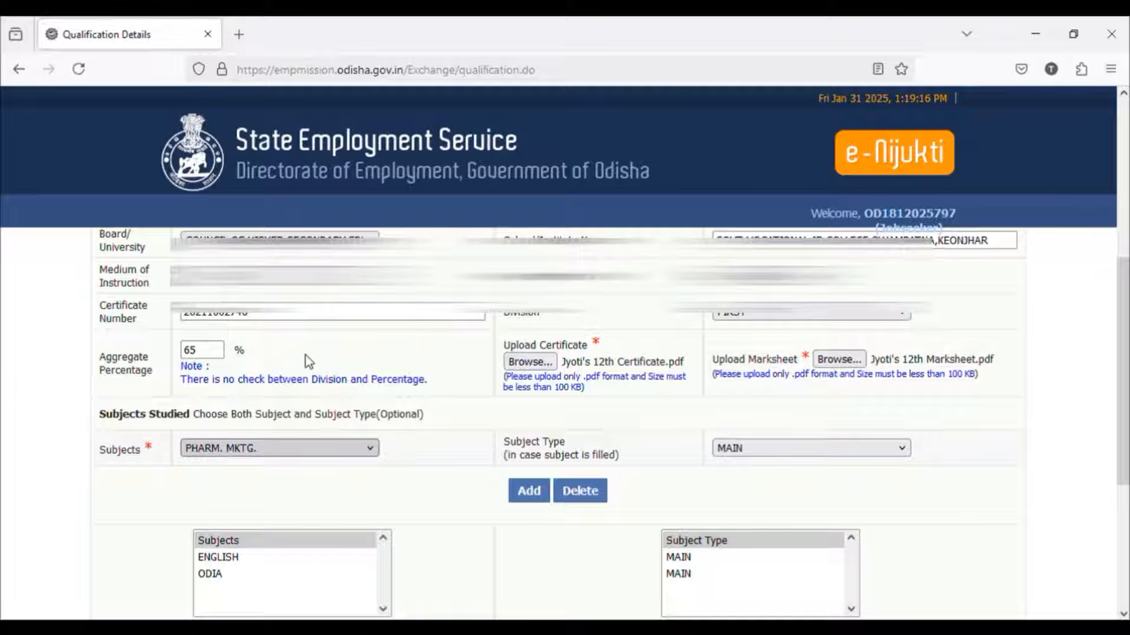
key(y)
key(p)
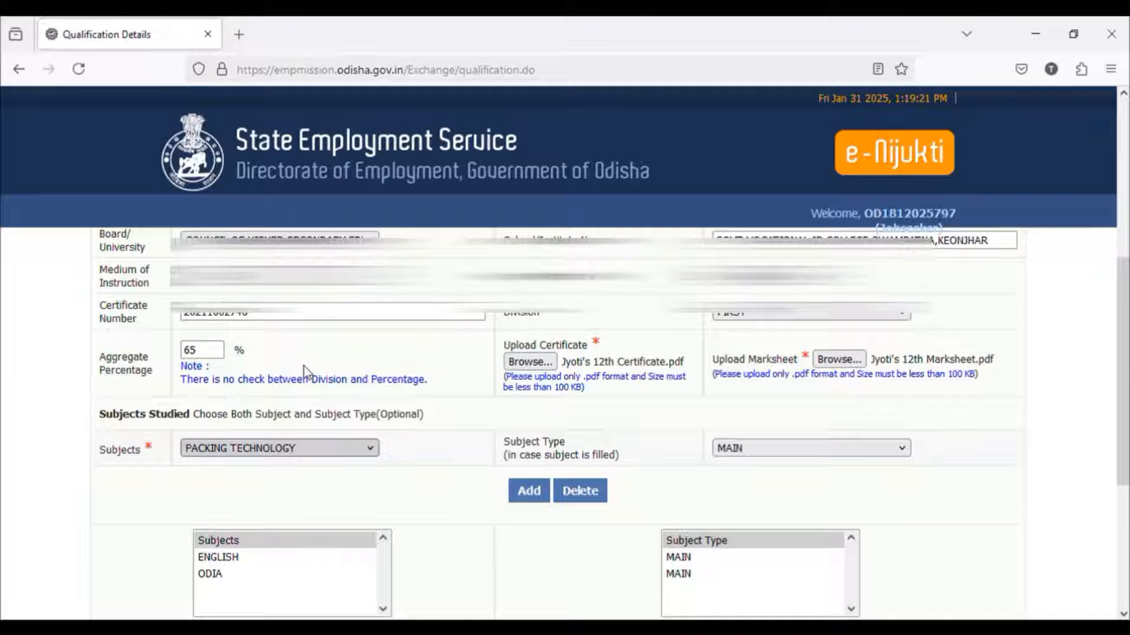
key(h)
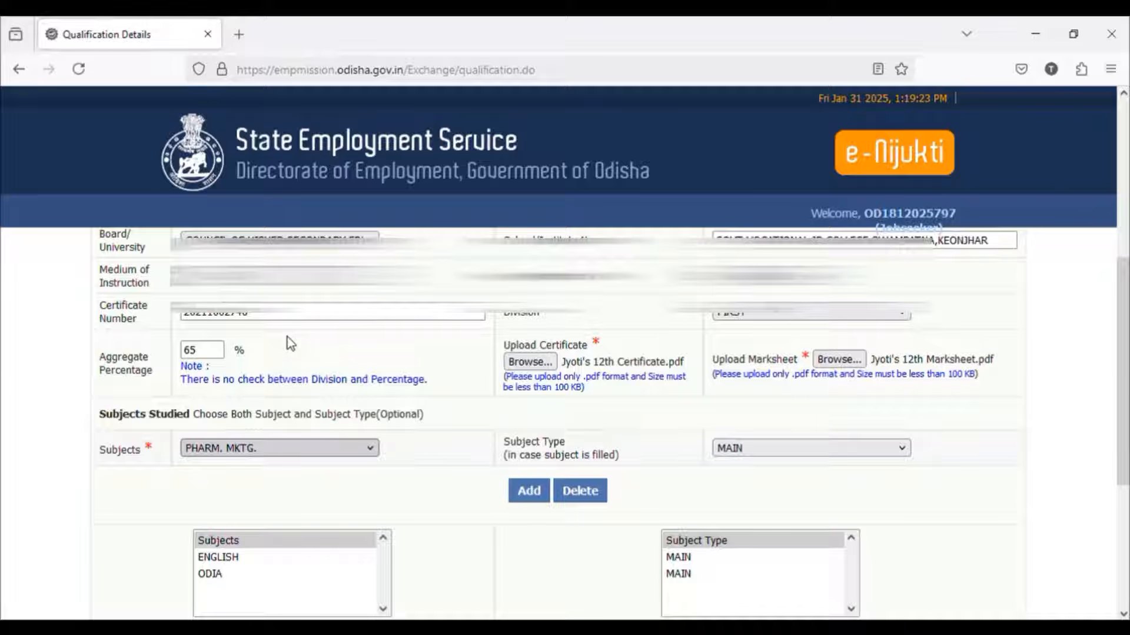
click(246, 345)
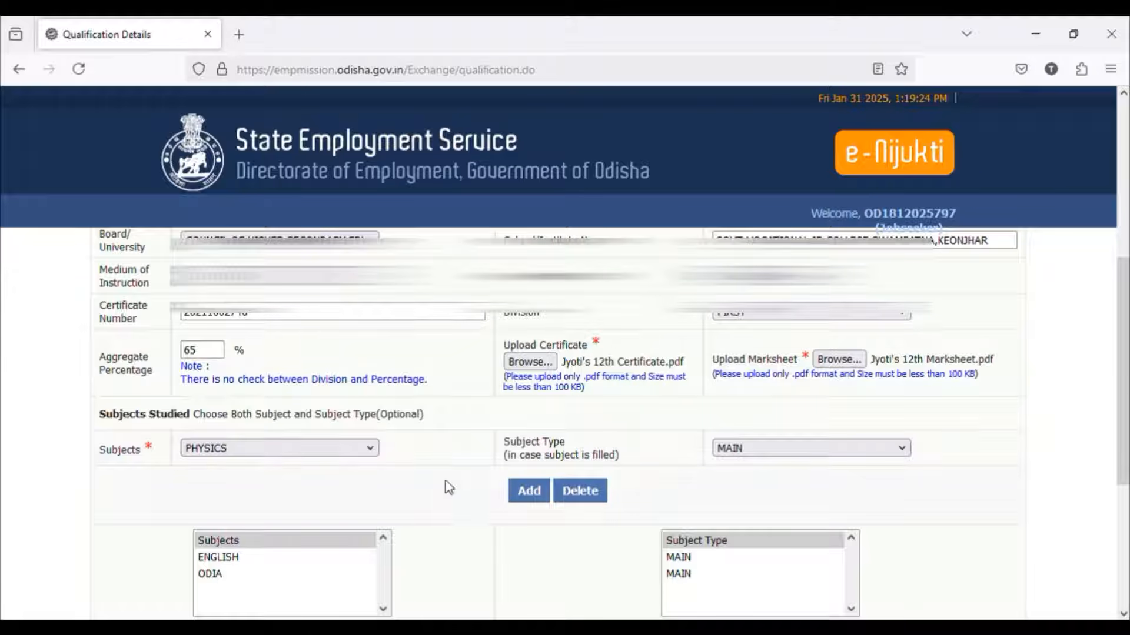
click(528, 491)
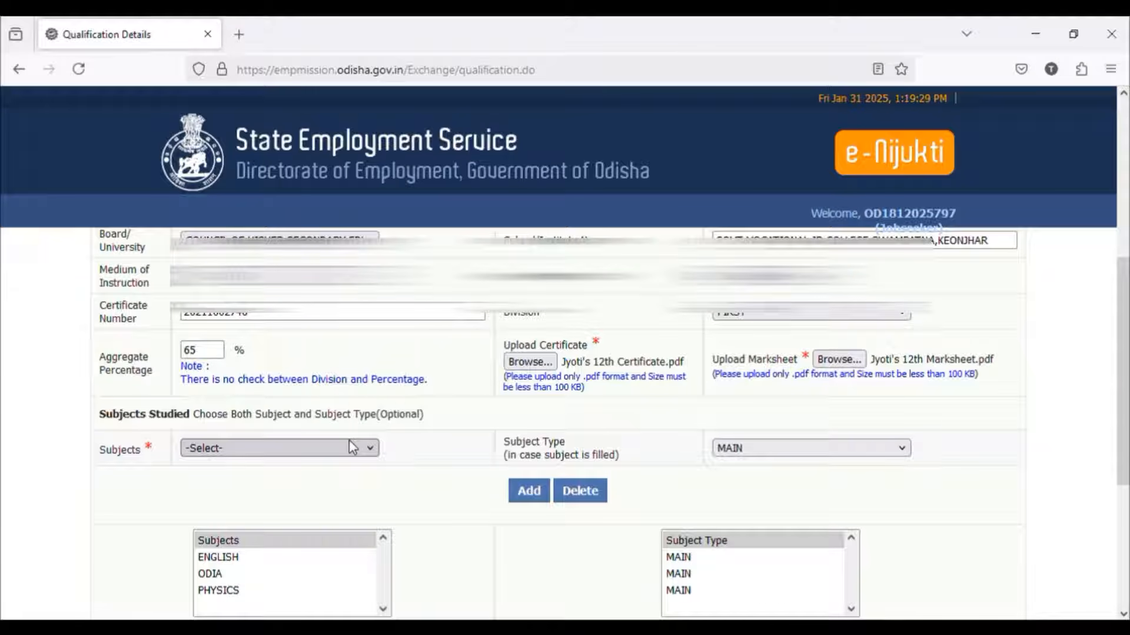
Step: Add CHEMISTRY and BIOLOGY to the 12th subjects studied, both with subject type MAIN
text(ch)
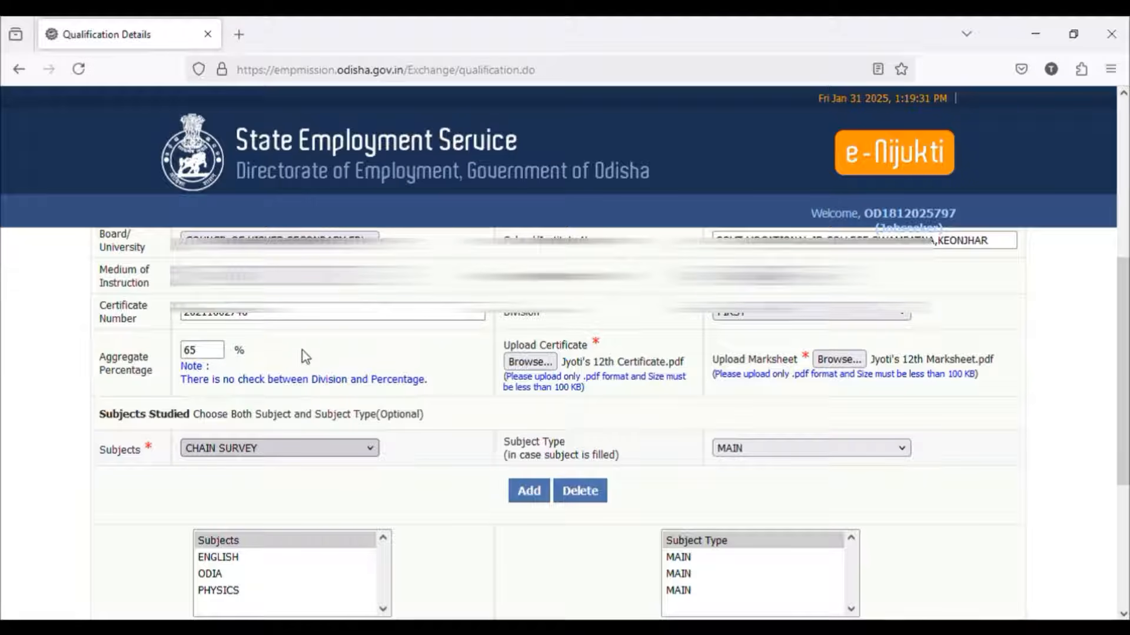
text(e)
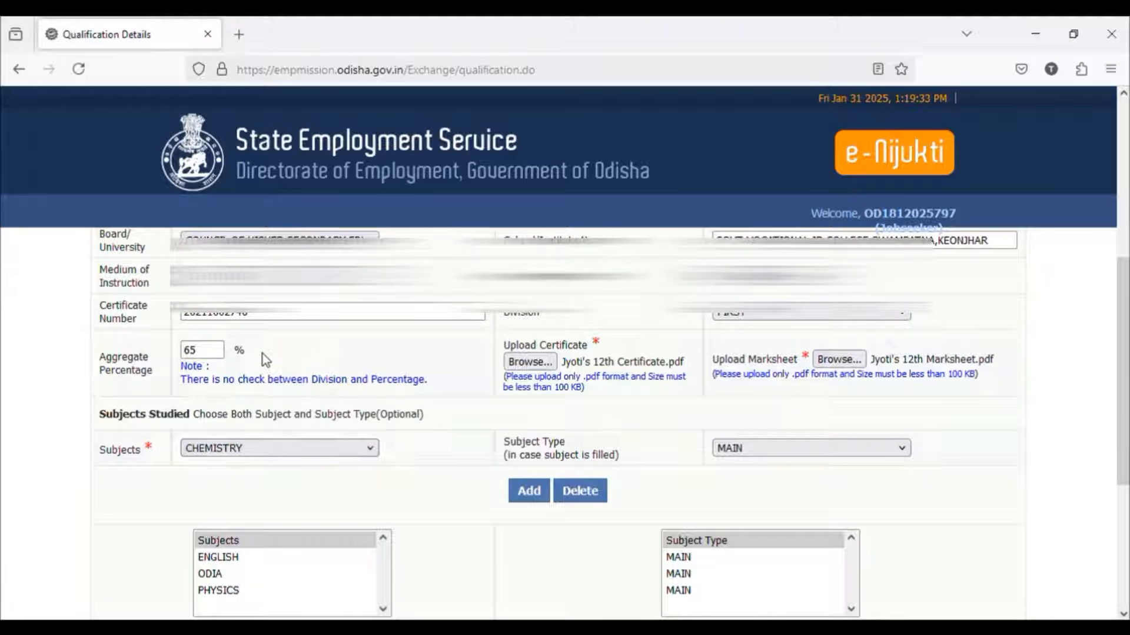
click(536, 504)
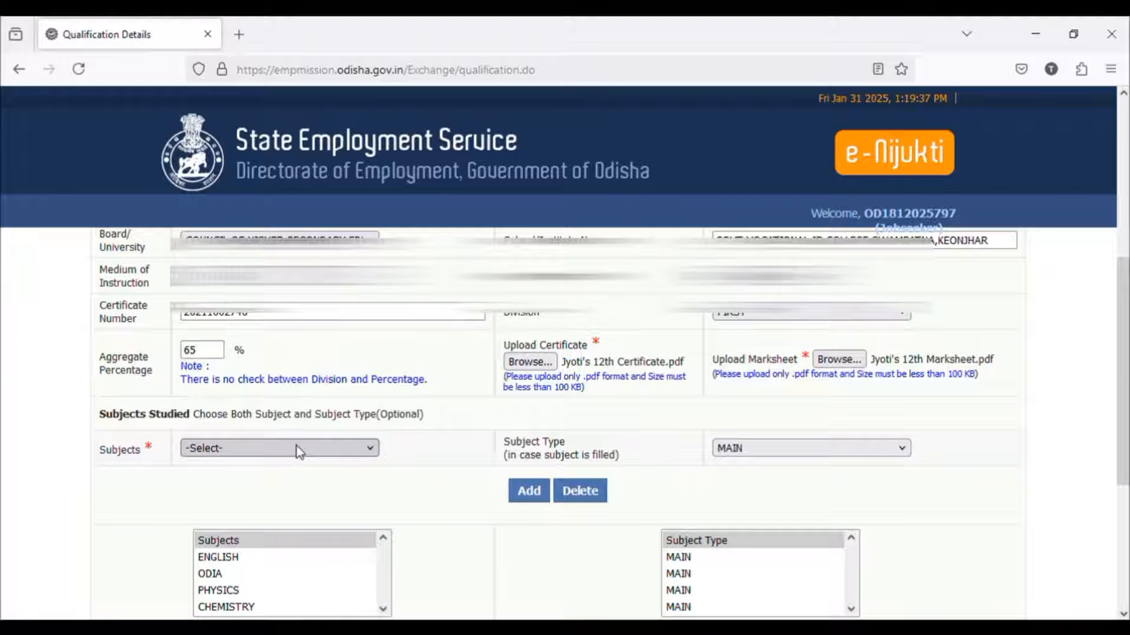
text(bibio)
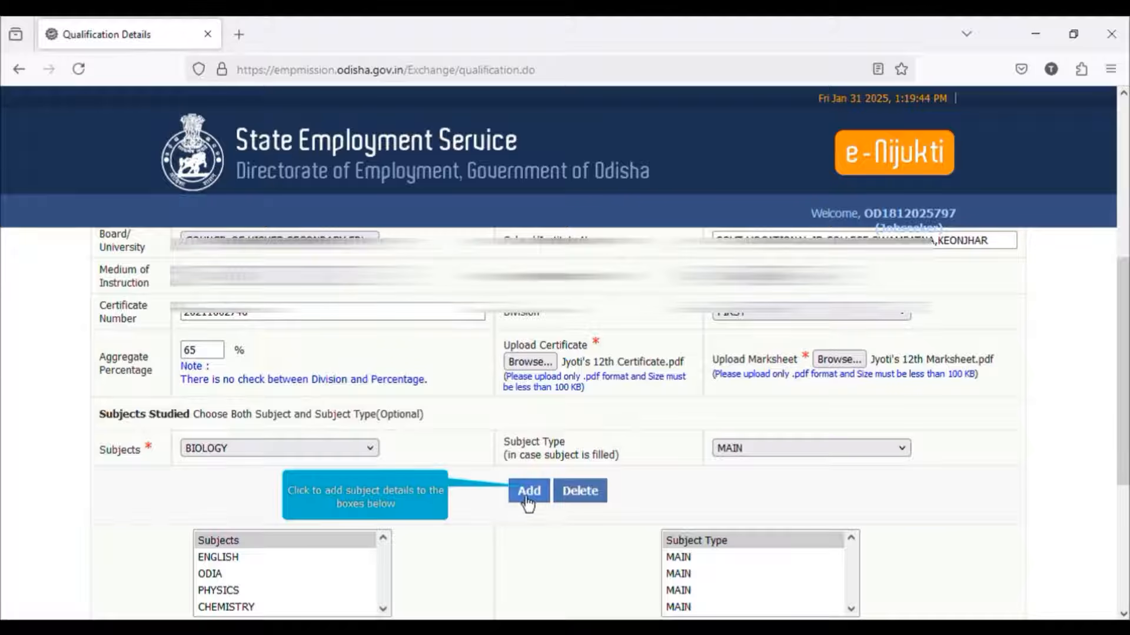
click(527, 503)
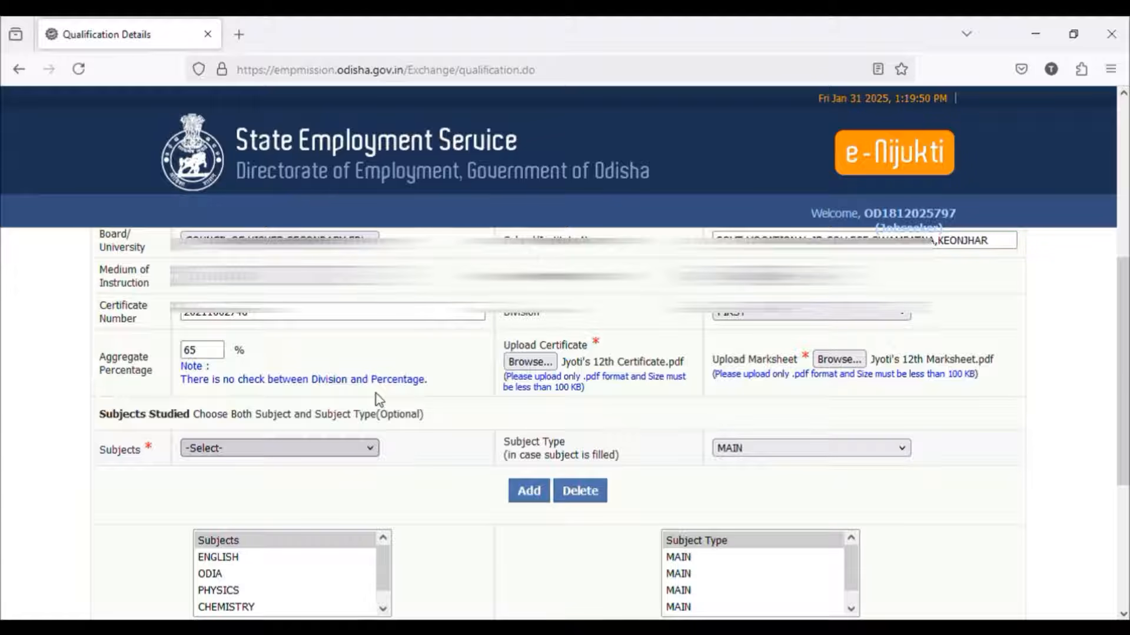
Step: Add DAIRY PRODUCTION to the 12th subjects studied with subject type MAIN
text(da)
key(Down)
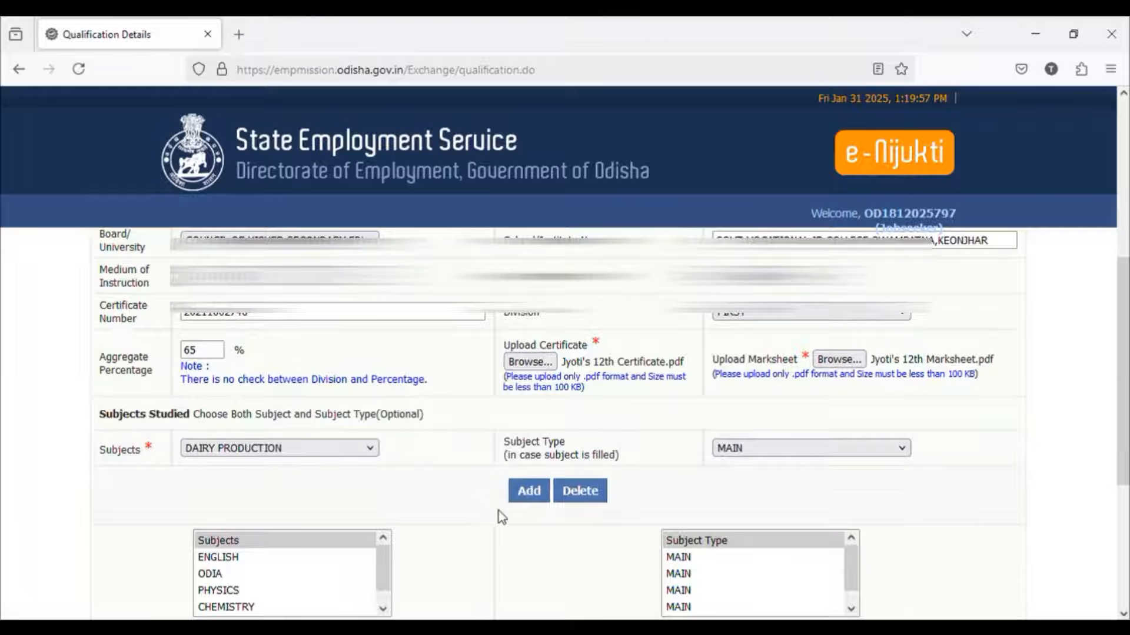
click(523, 499)
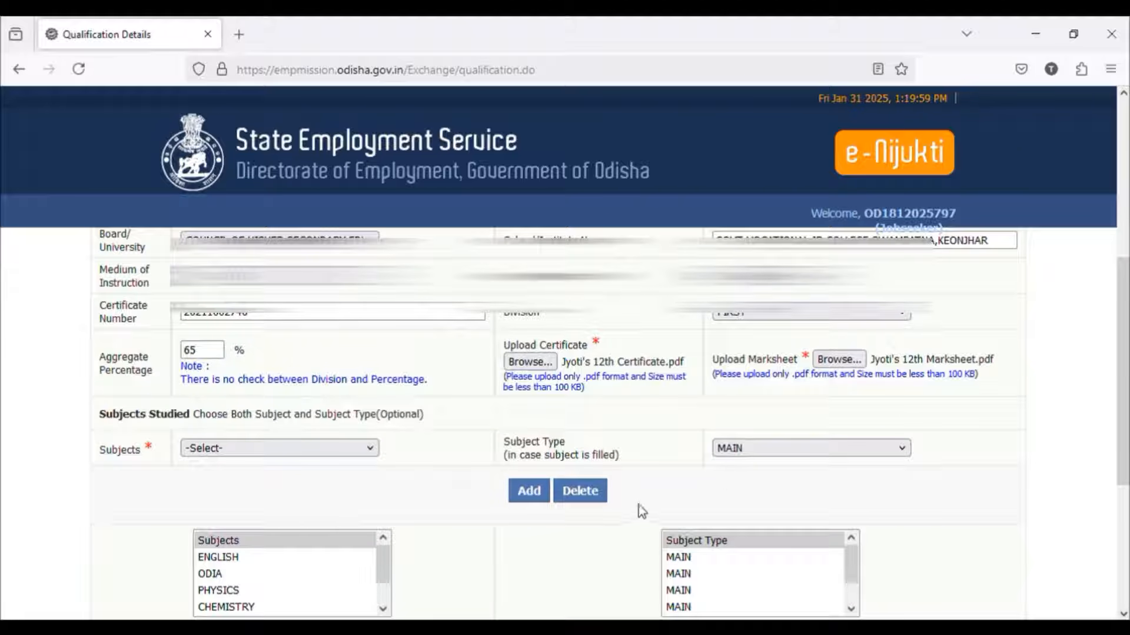
Step: Enter DAIRY FARMING as the specialization and add the completed 12th qualification so another one can be entered
scroll(630, 540, down, 4)
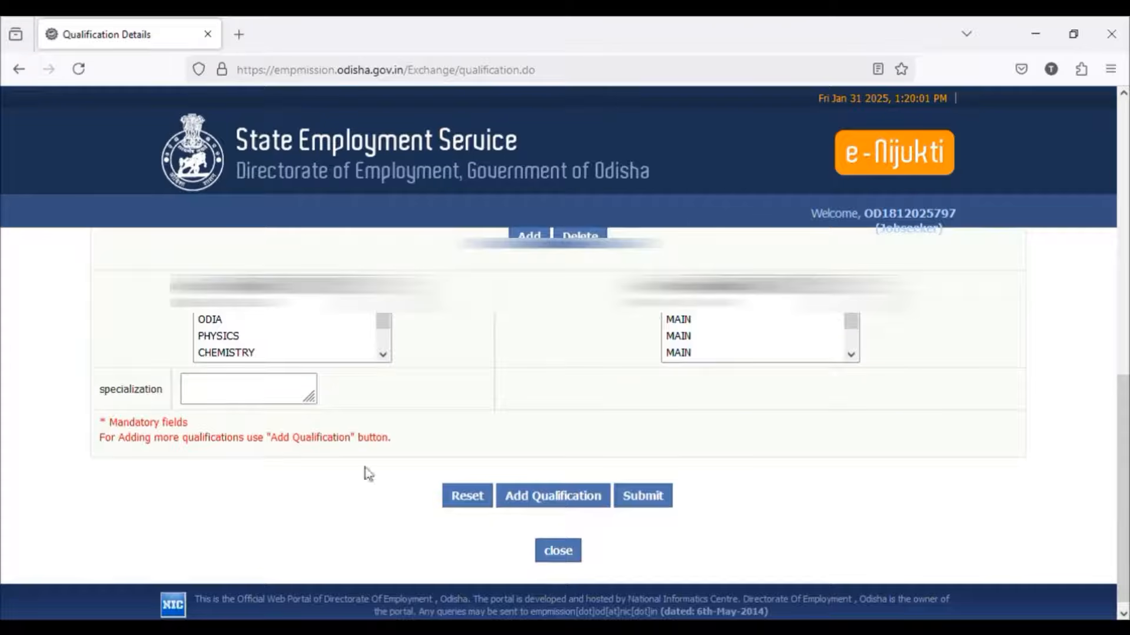
click(254, 392)
text(DE)
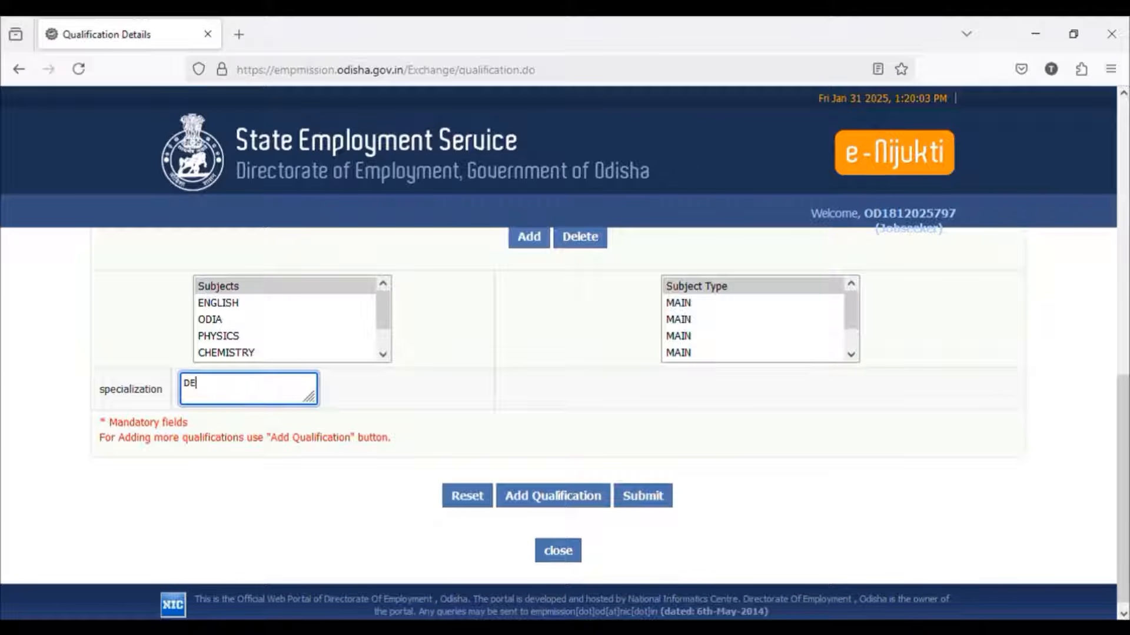
key(BackSpace)
text(A)
text( FARMING)
scroll(295, 368, up, 10)
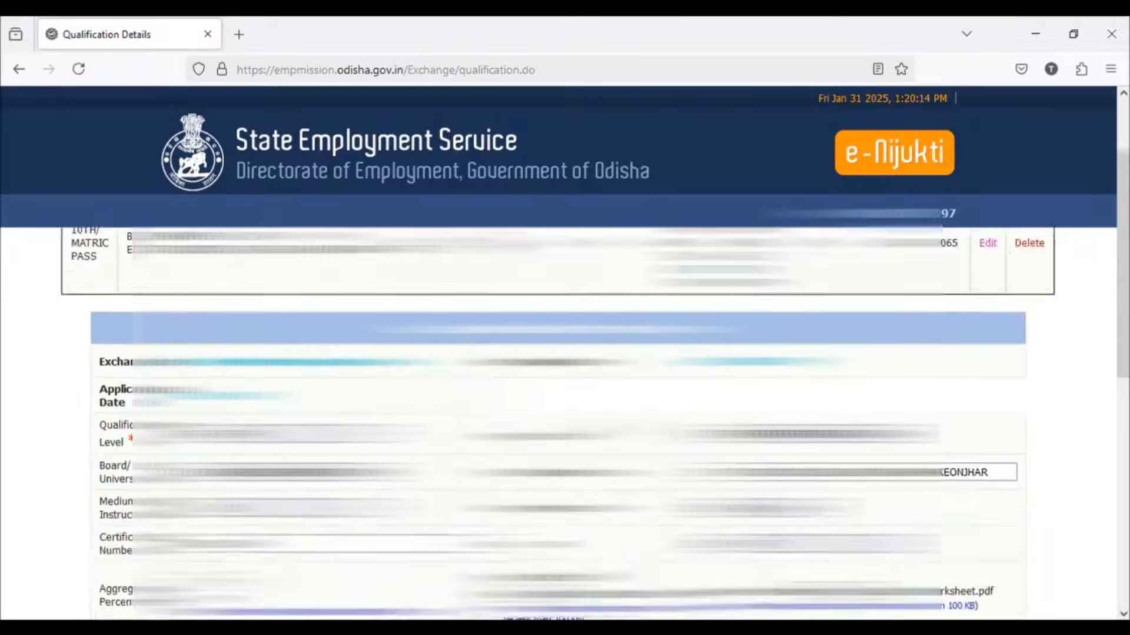
scroll(565, 412, down, 3)
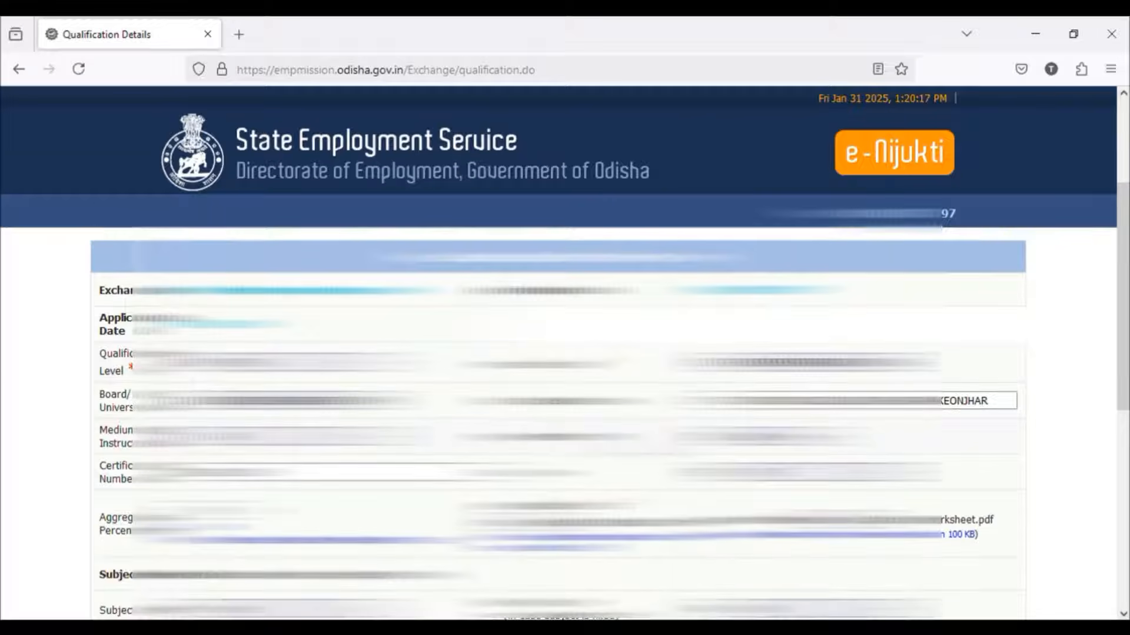
scroll(633, 445, down, 8)
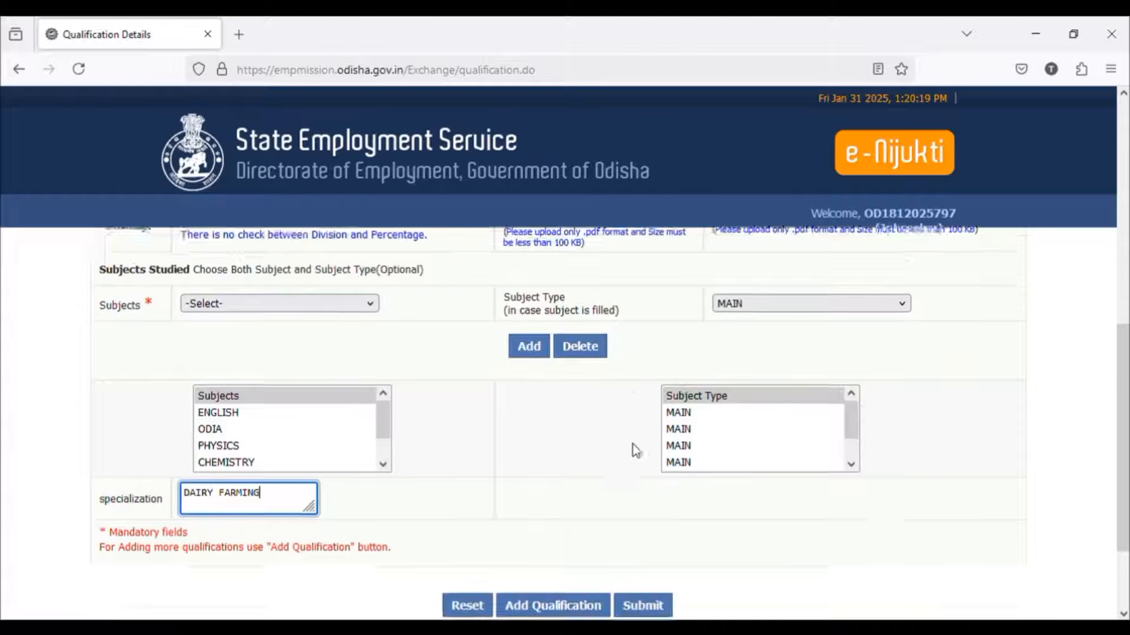
scroll(633, 450, down, 2)
click(568, 494)
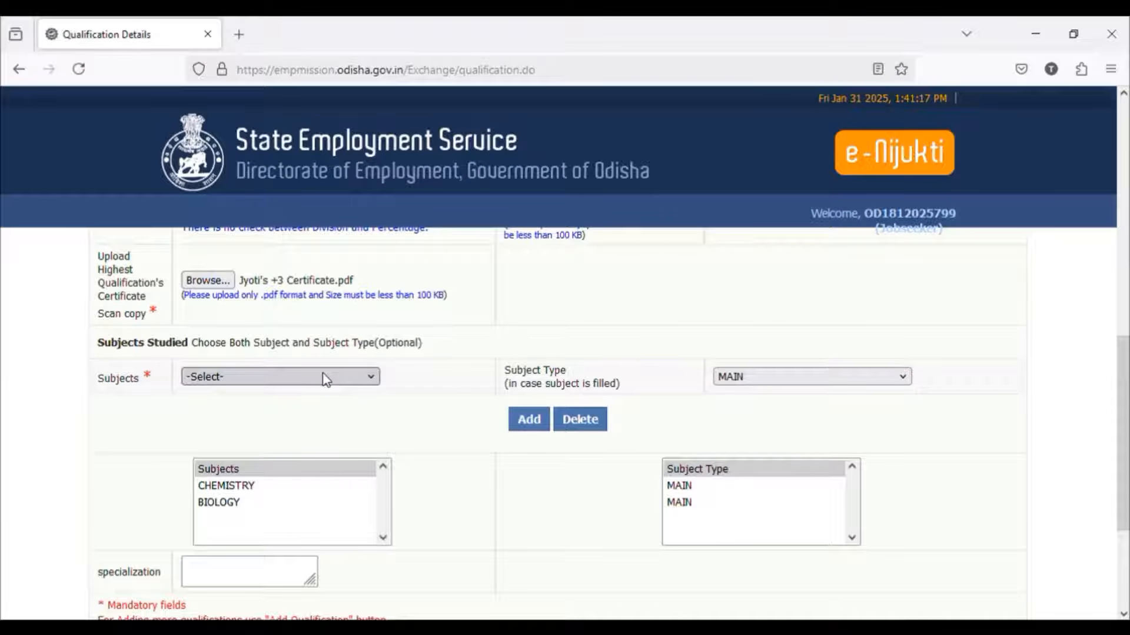
Step: Add ZOOLOGY with subject type HONOURS to the subjects studied for the +3 qualification
key(z)
key(o)
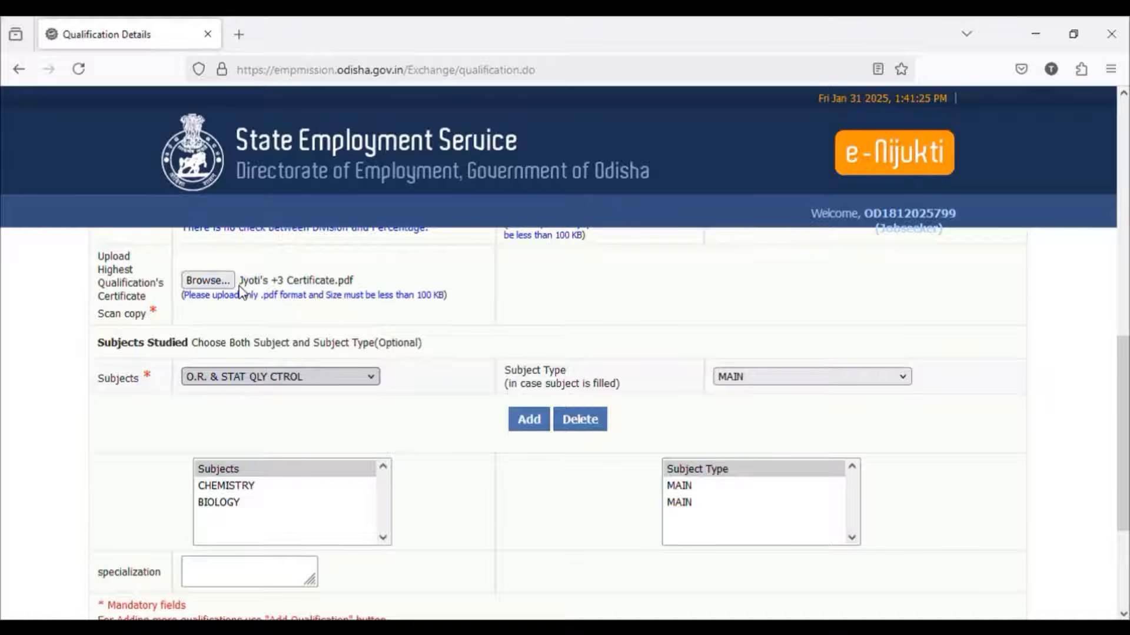
click(256, 372)
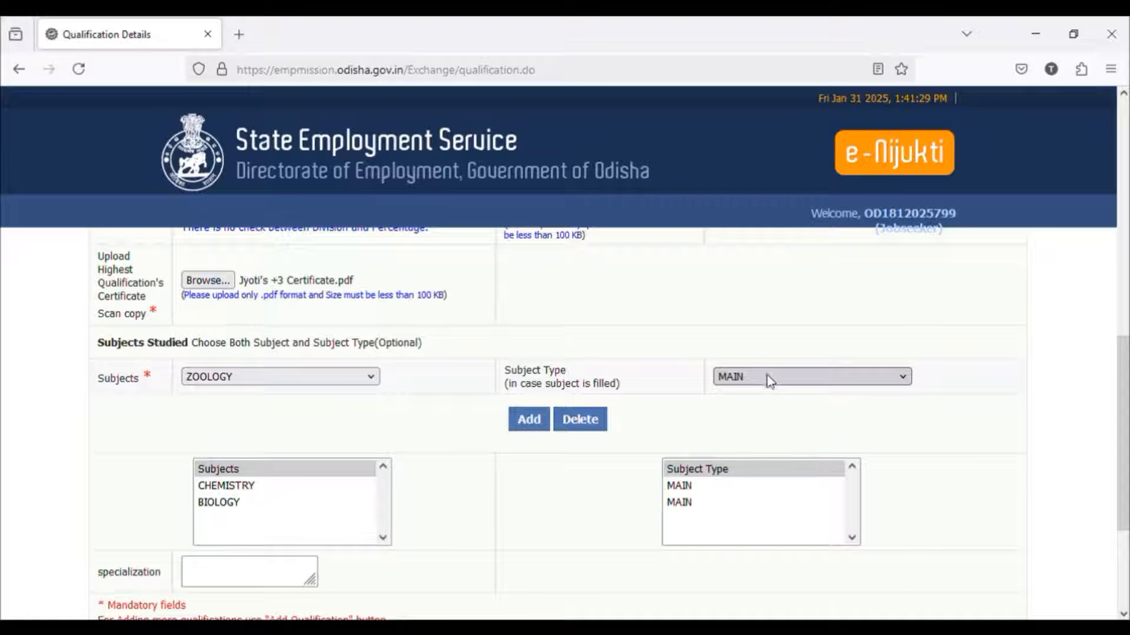
click(753, 440)
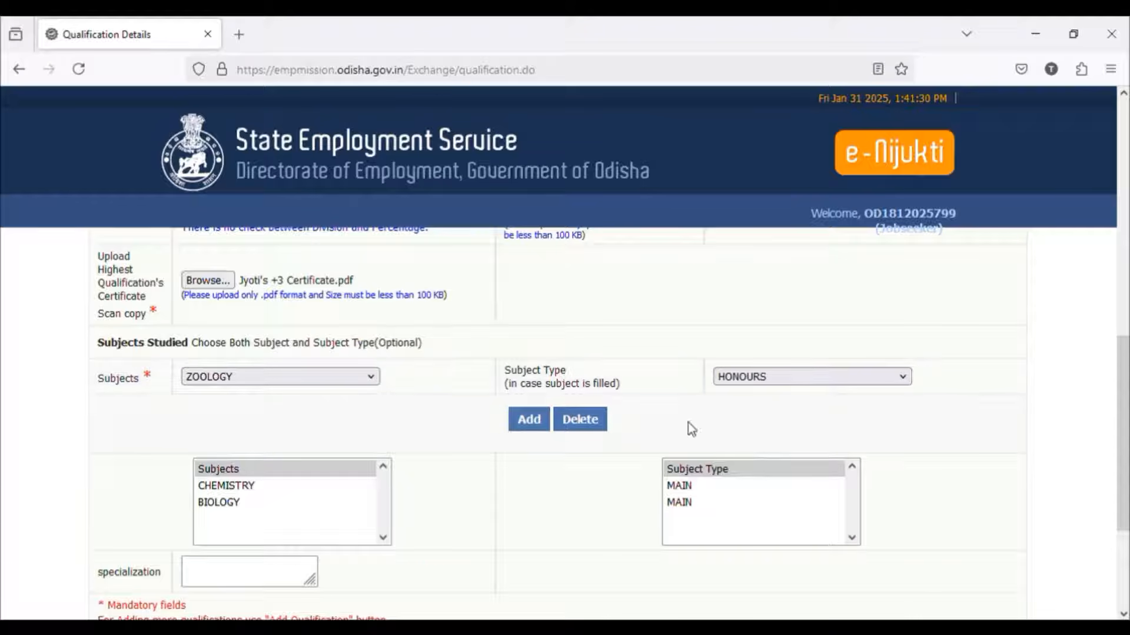
click(524, 438)
Step: Enter ZOOLOGY as the specialization and submit the qualification details
scroll(446, 489, down, 3)
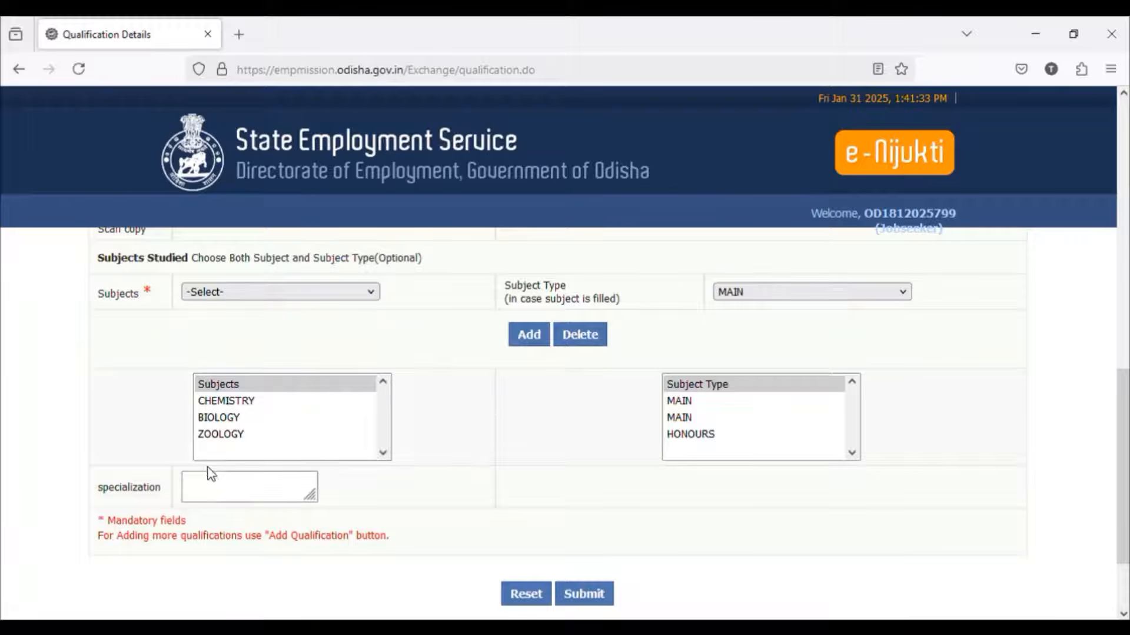
click(200, 492)
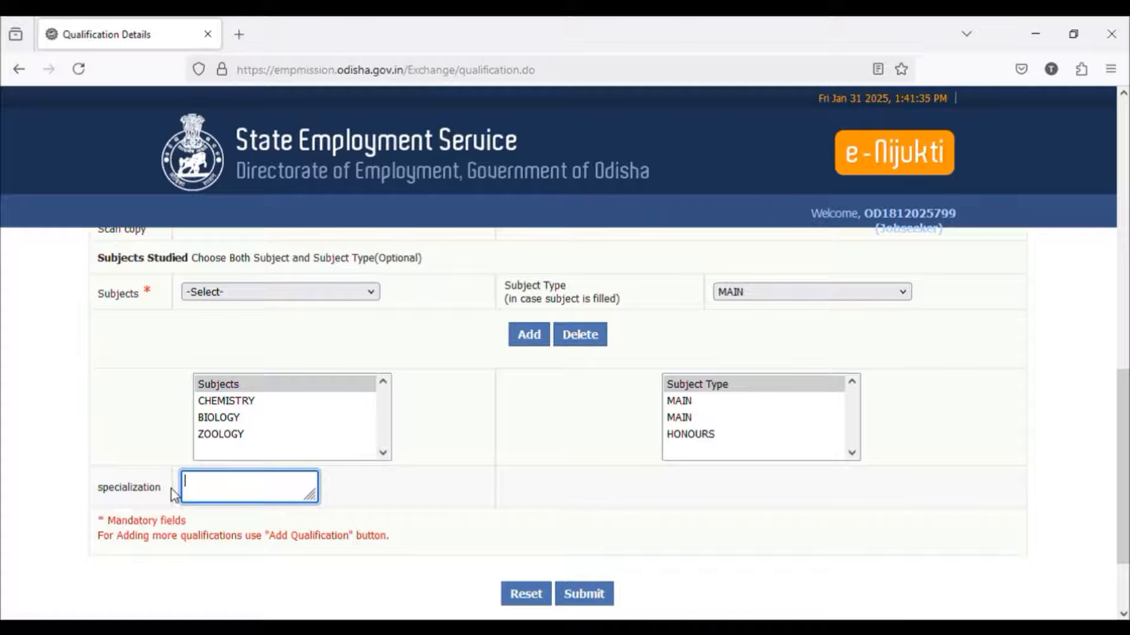
text(zoology)
scroll(232, 474, down, 3)
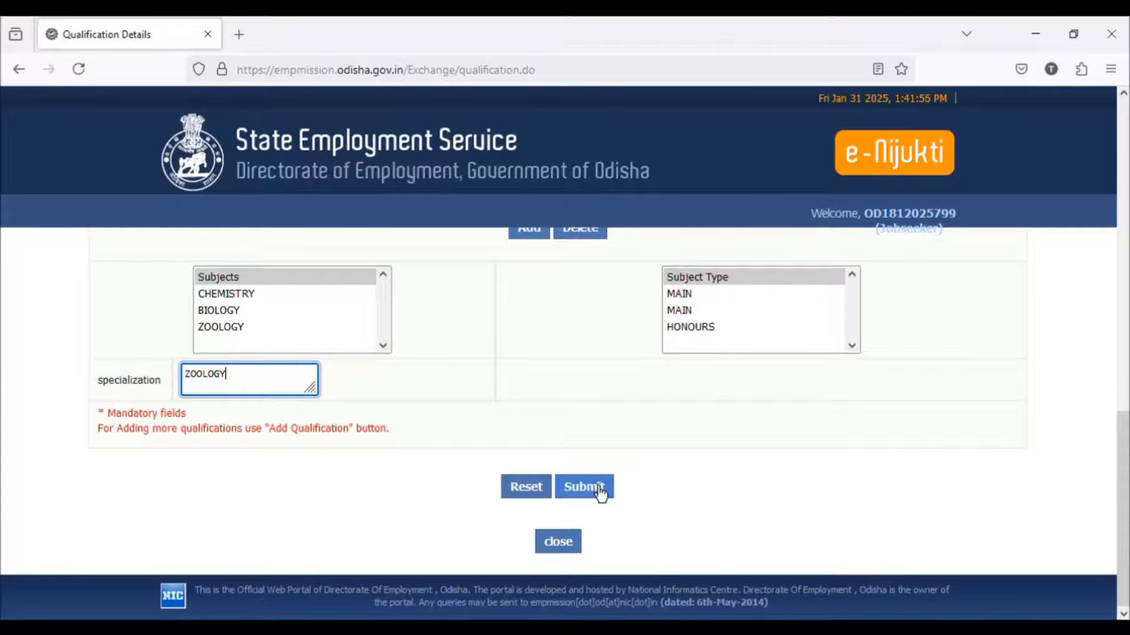
click(601, 493)
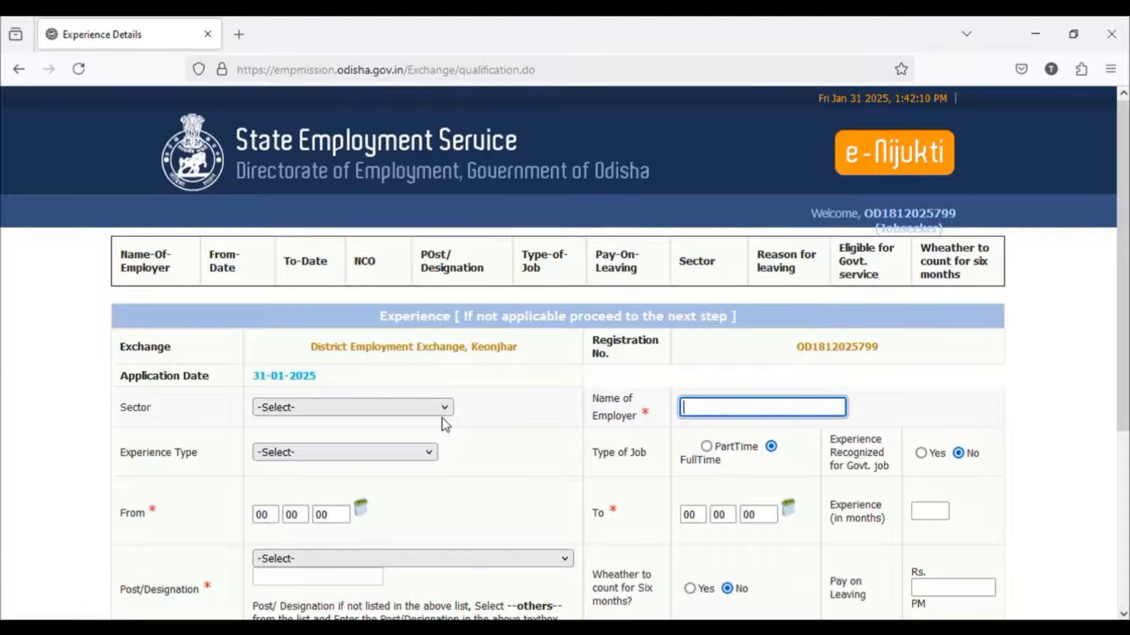
scroll(442, 418, down, 5)
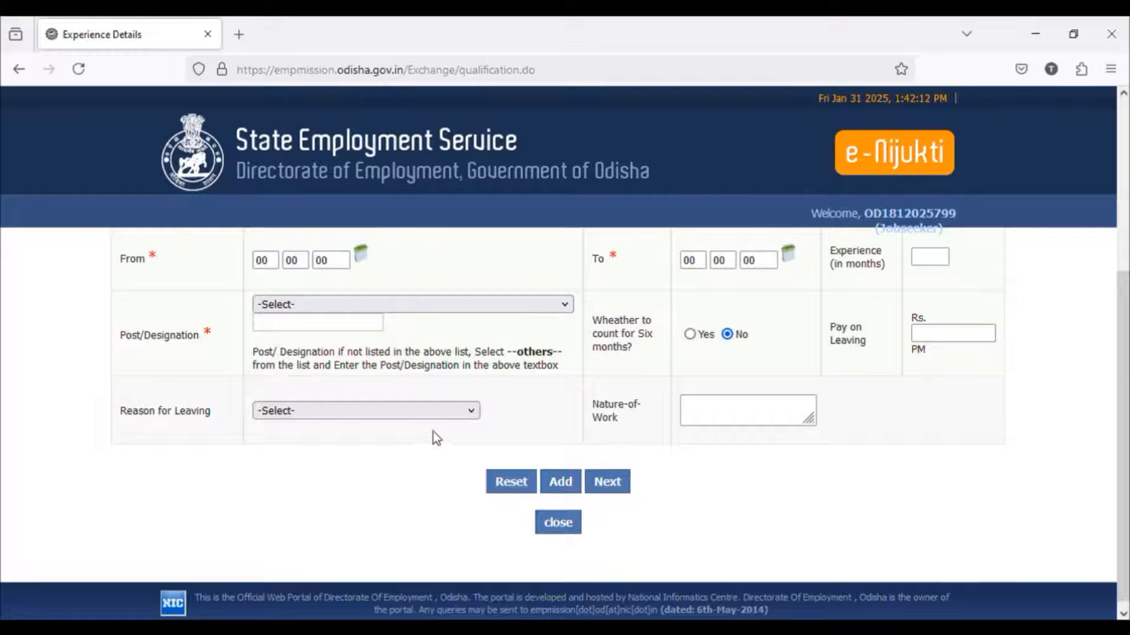
scroll(427, 434, up, 5)
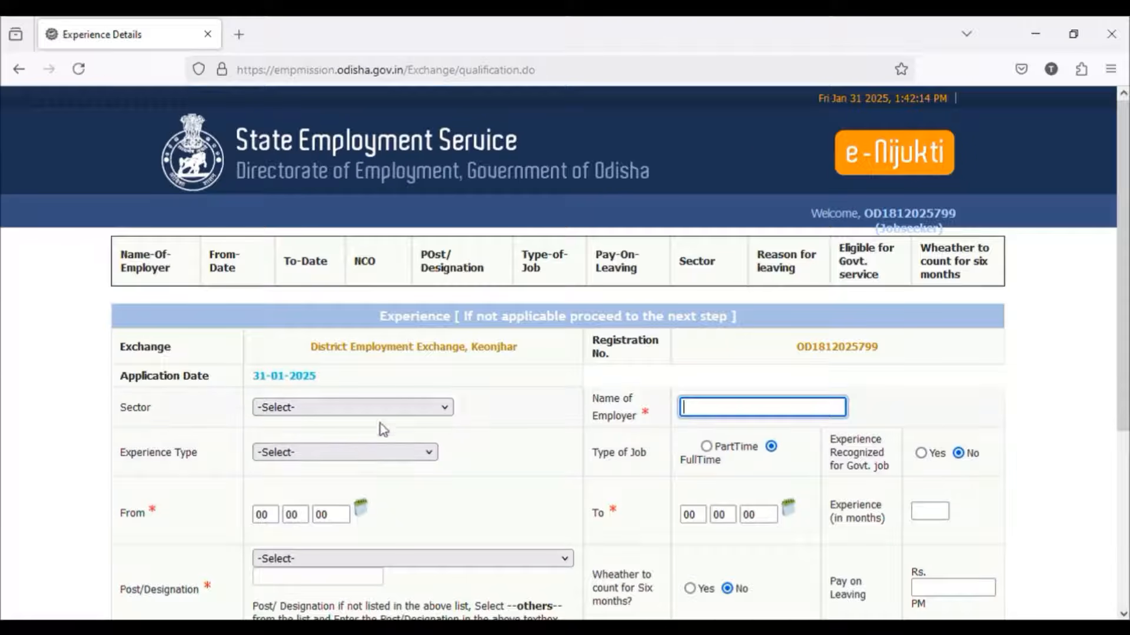
click(418, 410)
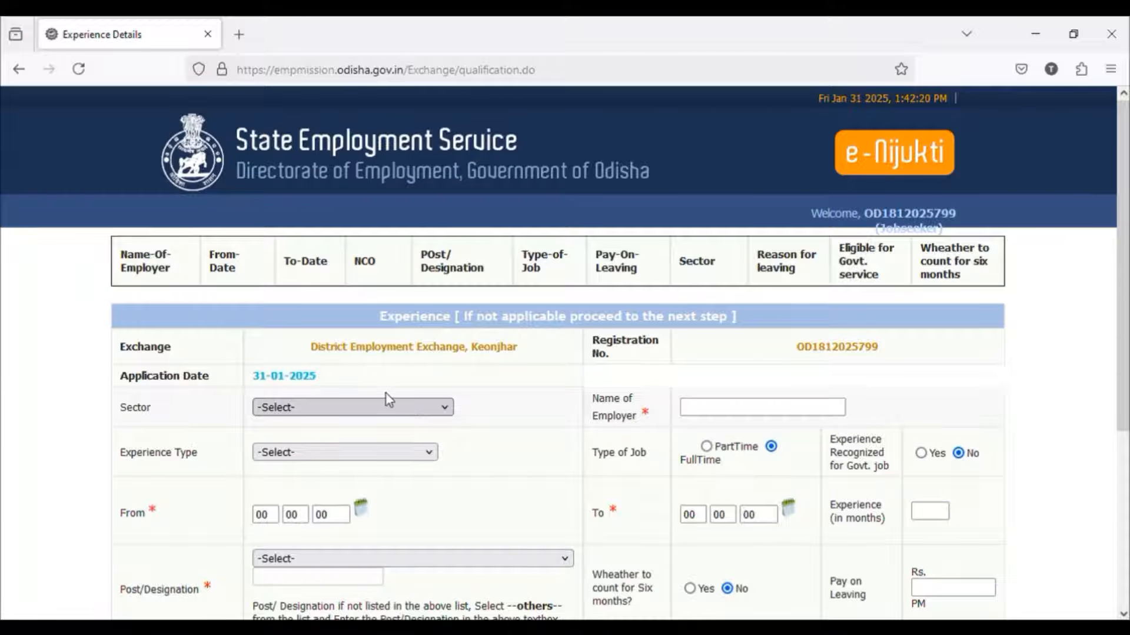
click(324, 349)
click(367, 452)
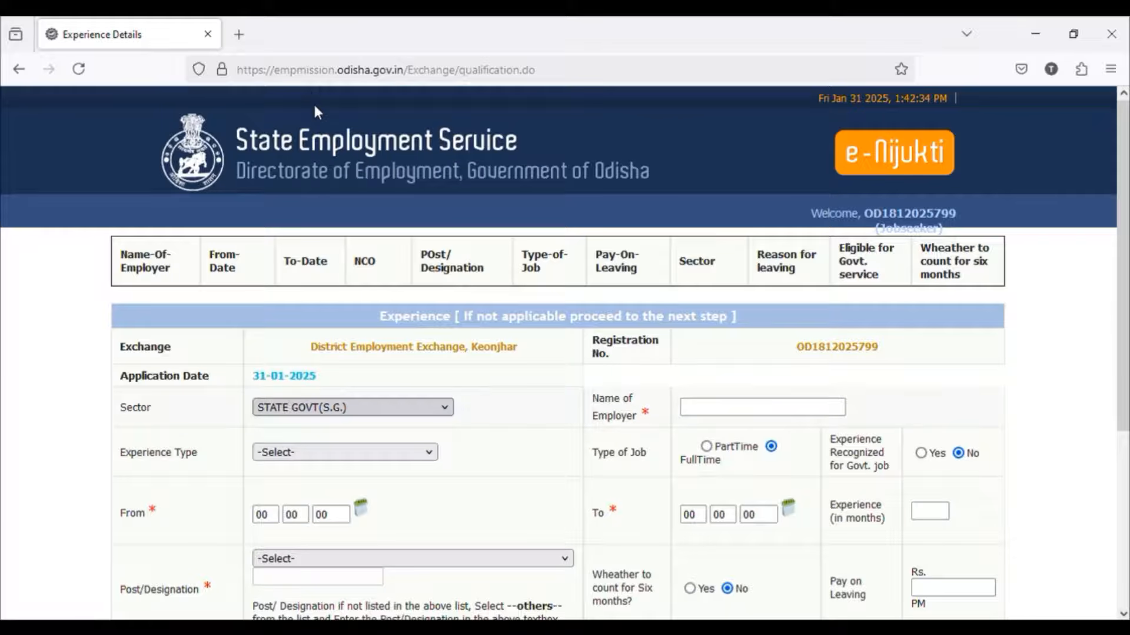
Step: Enter the employer's full name in the experience details
scroll(471, 294, down, 2)
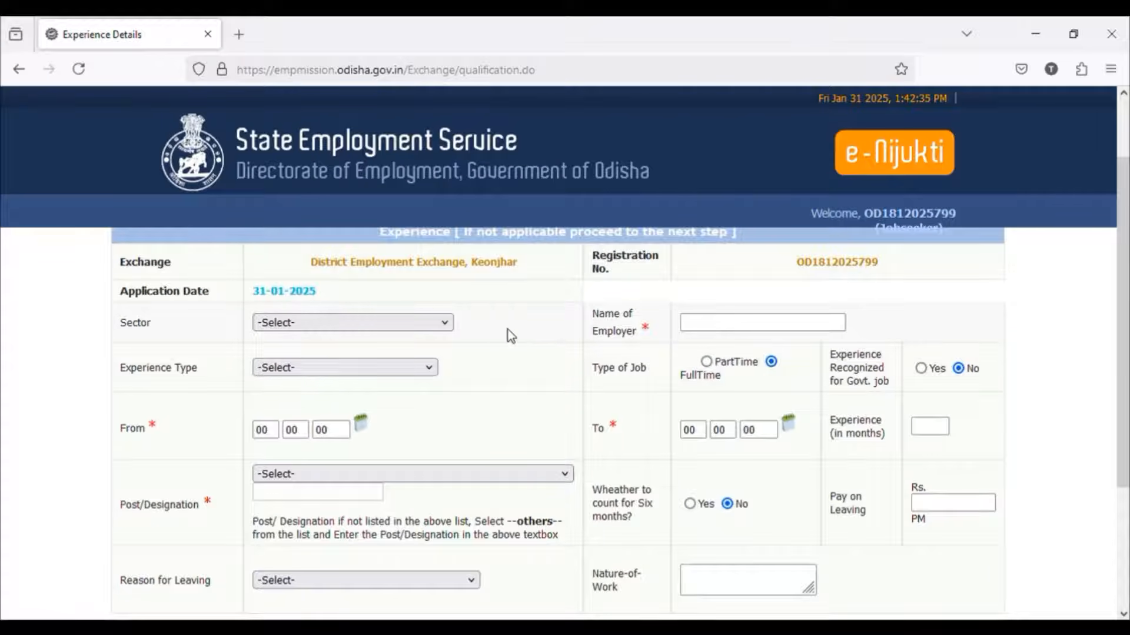
click(736, 323)
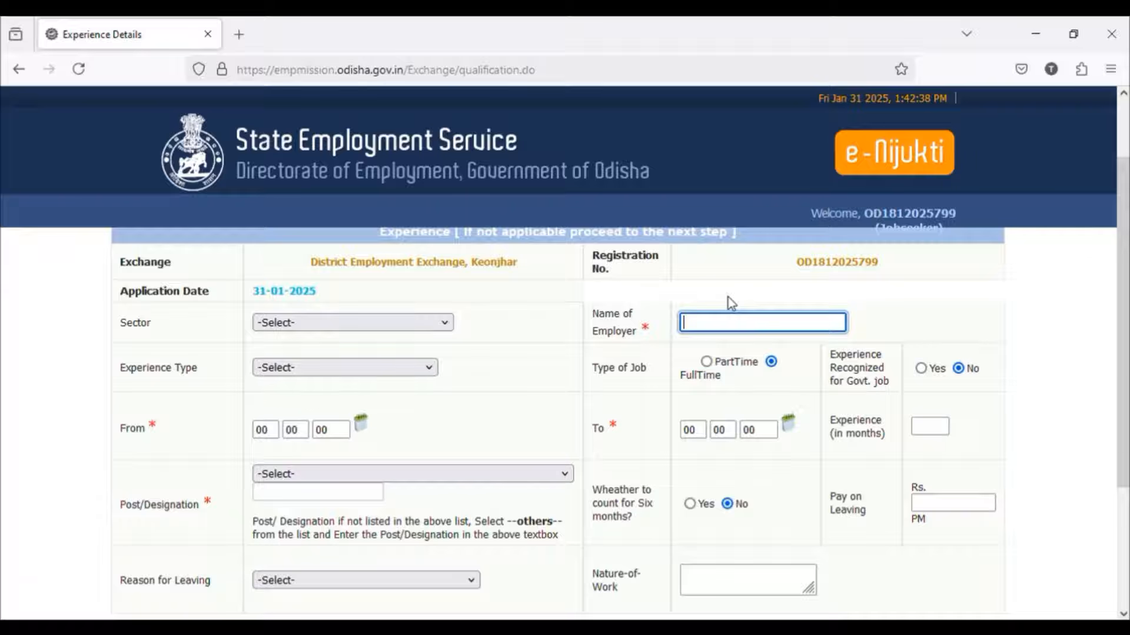
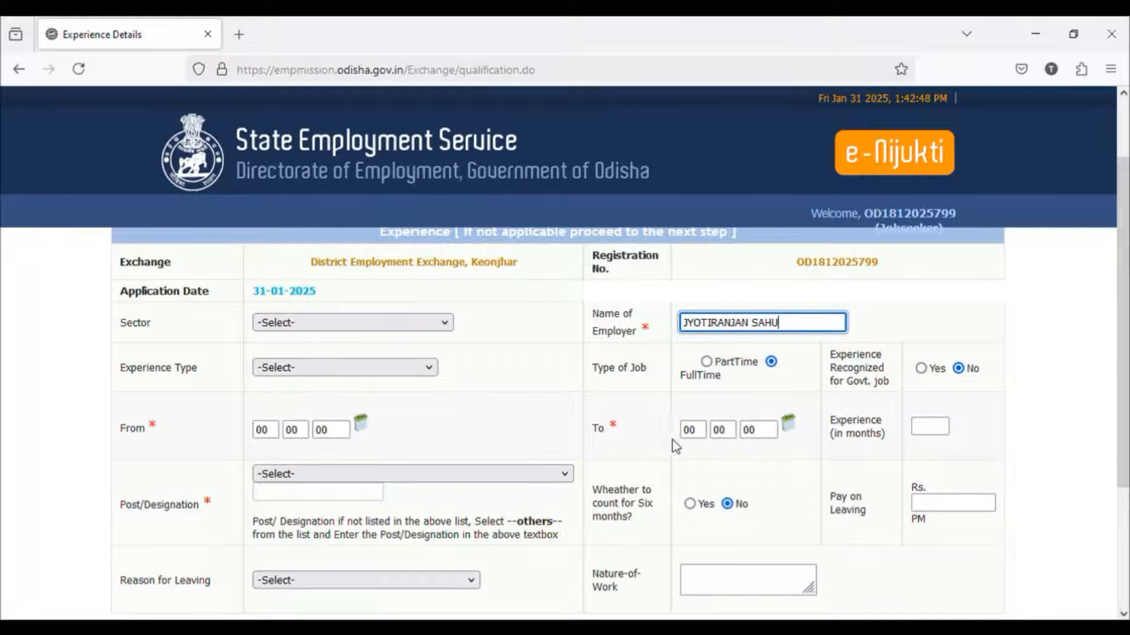
Step: Clear the employer's name from the experience details and proceed to the language details without adding any experience
scroll(418, 482, down, 3)
scroll(400, 482, down, 3)
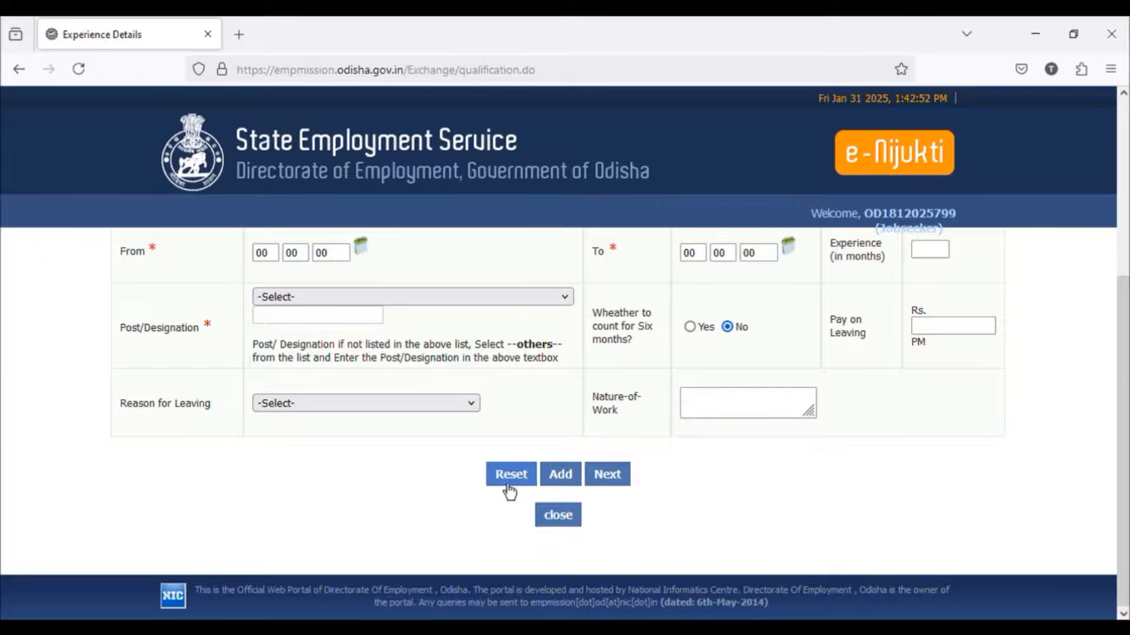
scroll(468, 462, up, 9)
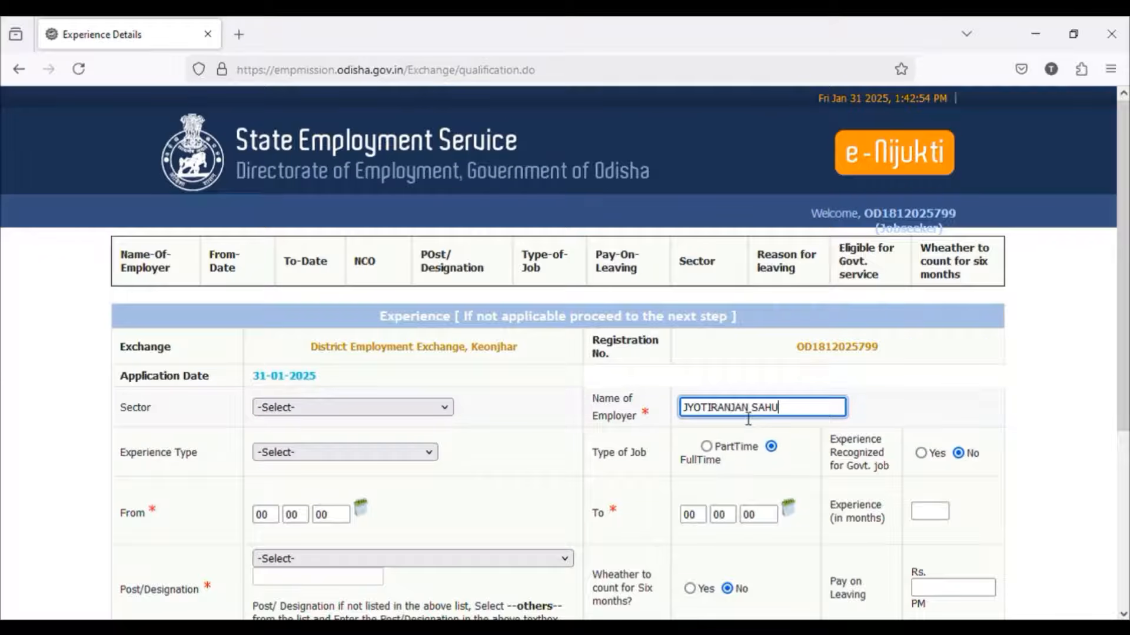
key(BackSpace)
key(BackSpace)
key(BackSpace)
key(BackSpace)
key(BackSpace)
key(BackSpace)
key(BackSpace)
key(BackSpace)
key(BackSpace)
key(BackSpace)
key(BackSpace)
key(BackSpace)
key(BackSpace)
key(BackSpace)
key(BackSpace)
key(BackSpace)
scroll(610, 424, down, 3)
scroll(610, 425, down, 7)
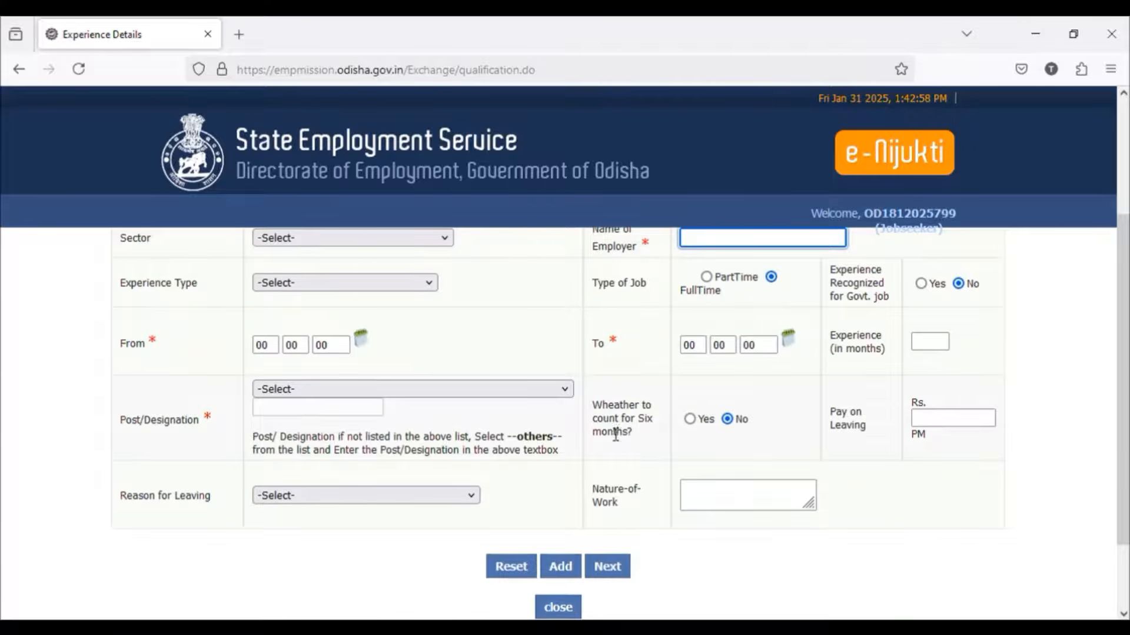
click(620, 472)
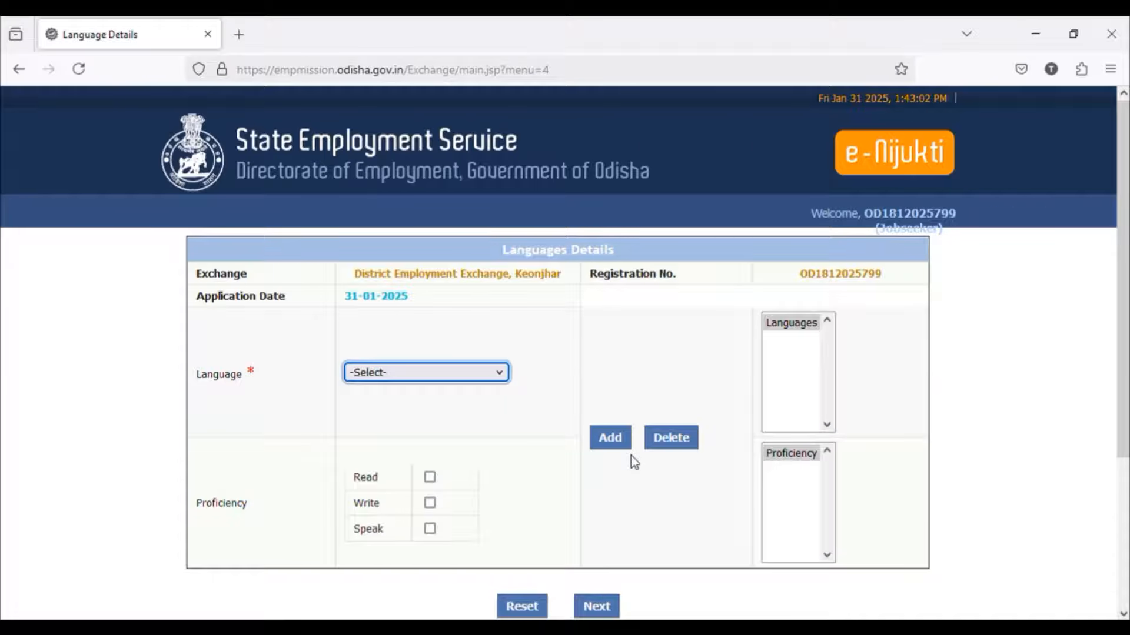
Step: Add ENGLISH to the languages with read, write and speak proficiency
click(421, 310)
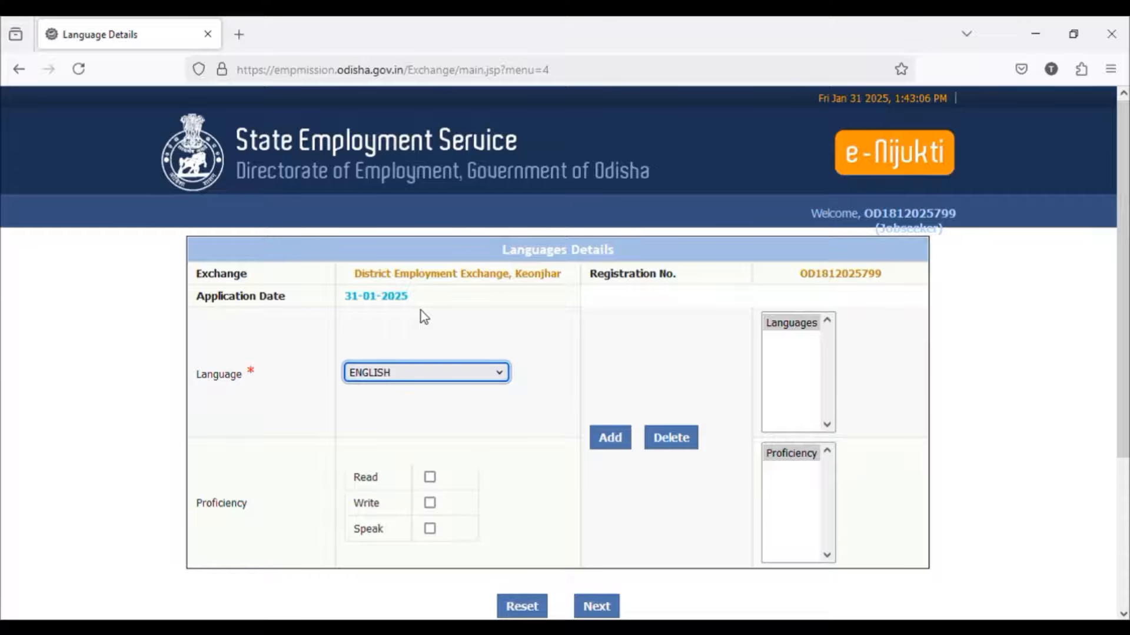
click(429, 478)
click(429, 503)
click(430, 528)
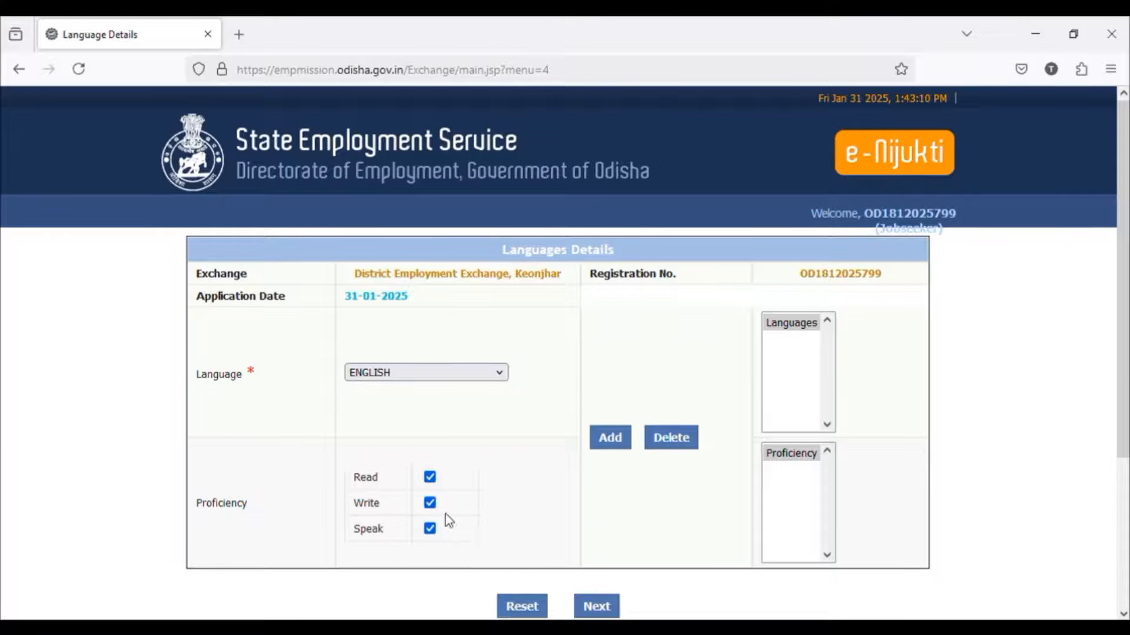
click(606, 447)
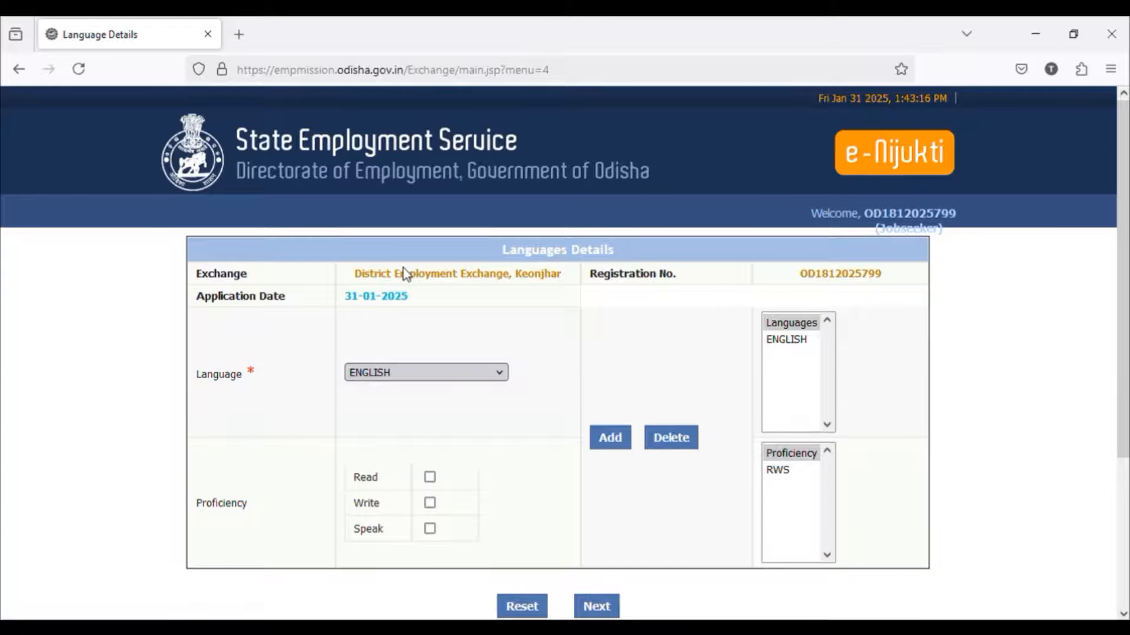
Step: Add ODIA to the languages with read, write and speak proficiency
click(398, 202)
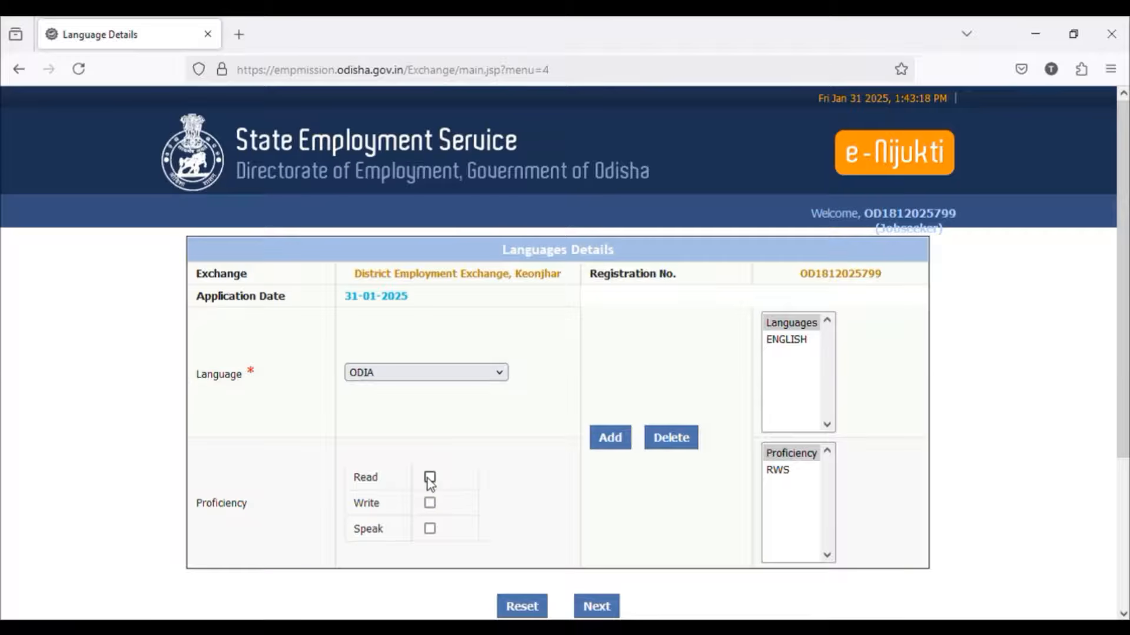
click(430, 529)
click(612, 447)
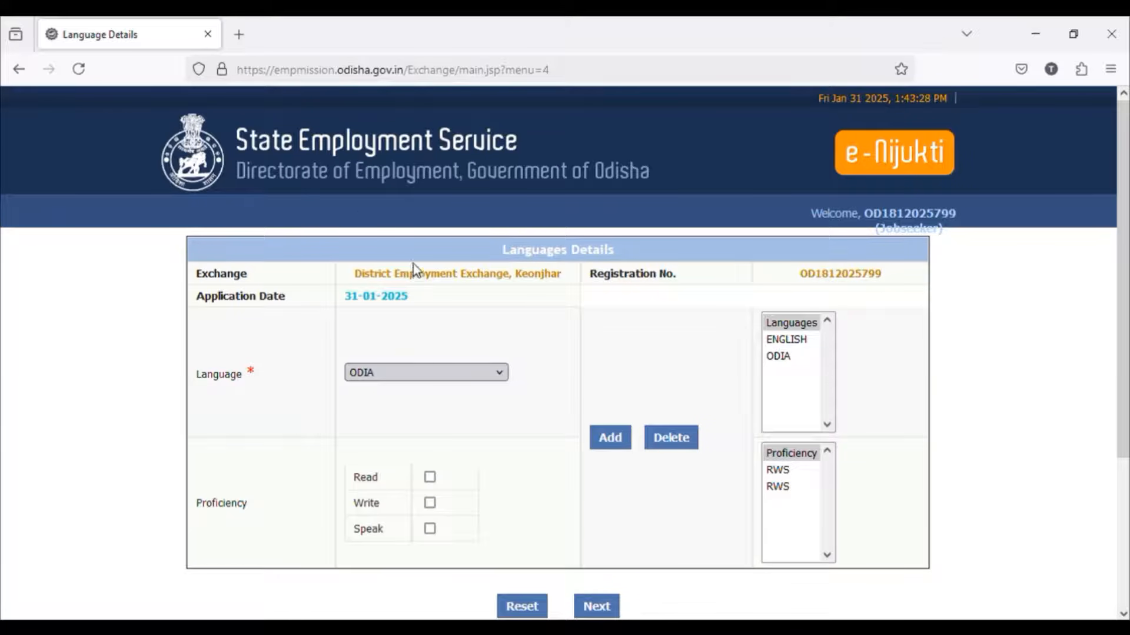
Step: Add HINDI with read, write and speak proficiency and proceed to the additional information form
click(410, 234)
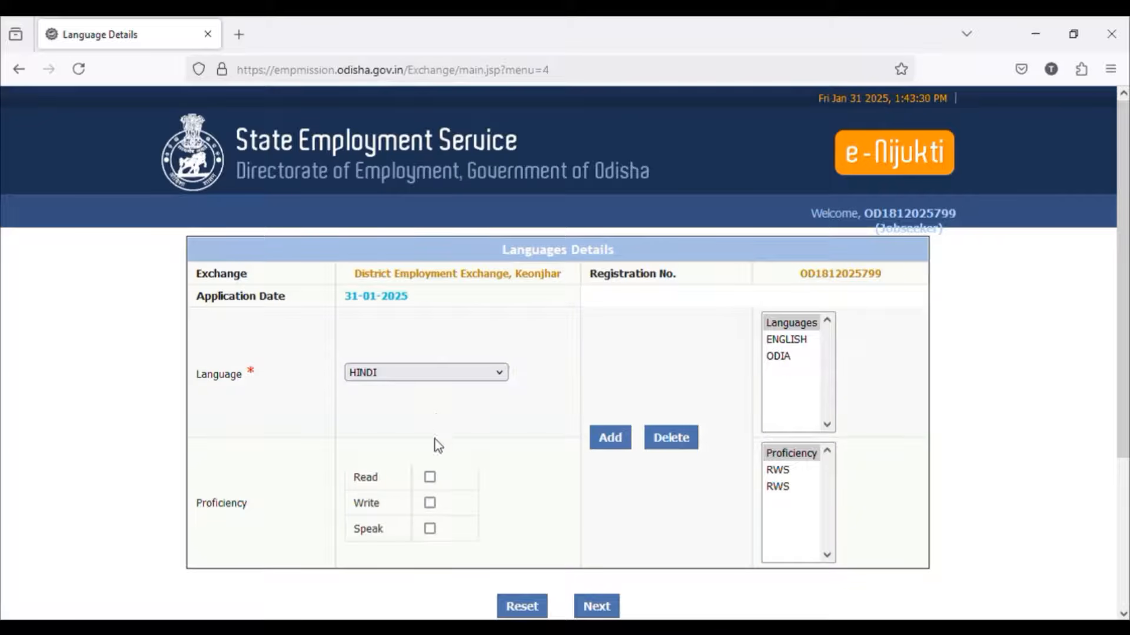
click(429, 476)
click(430, 503)
click(430, 528)
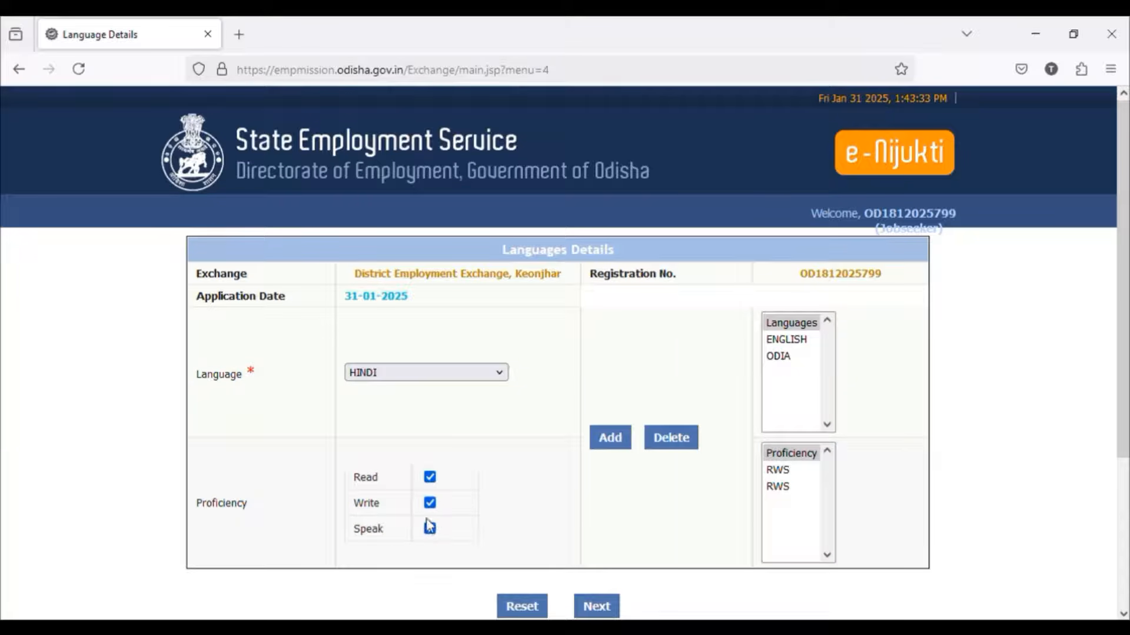
click(612, 440)
scroll(595, 506, down, 3)
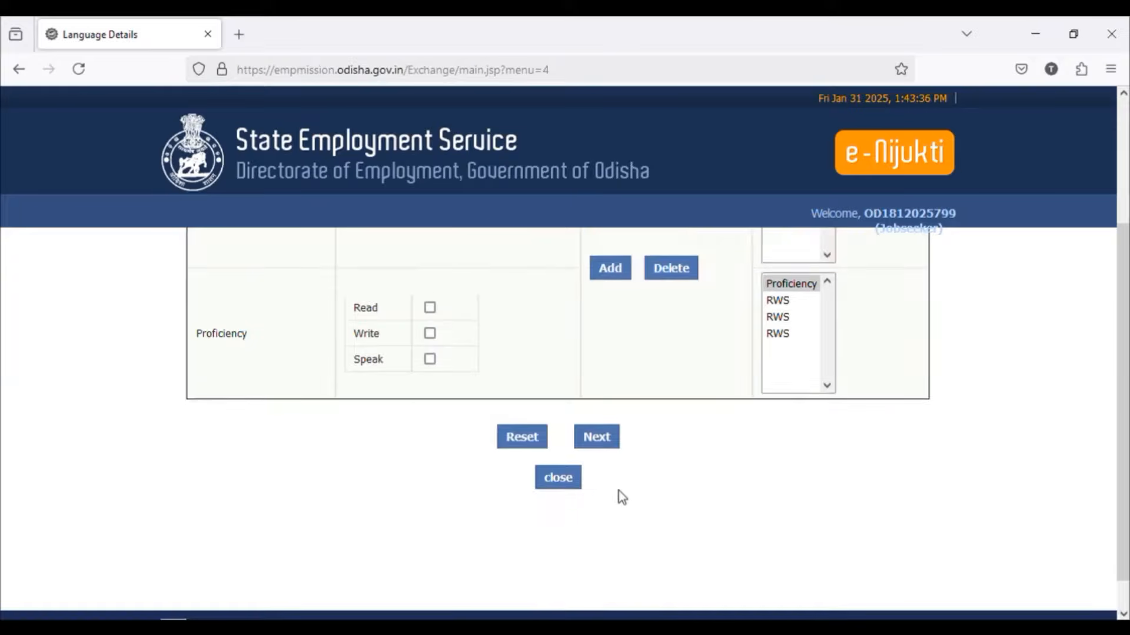
click(596, 442)
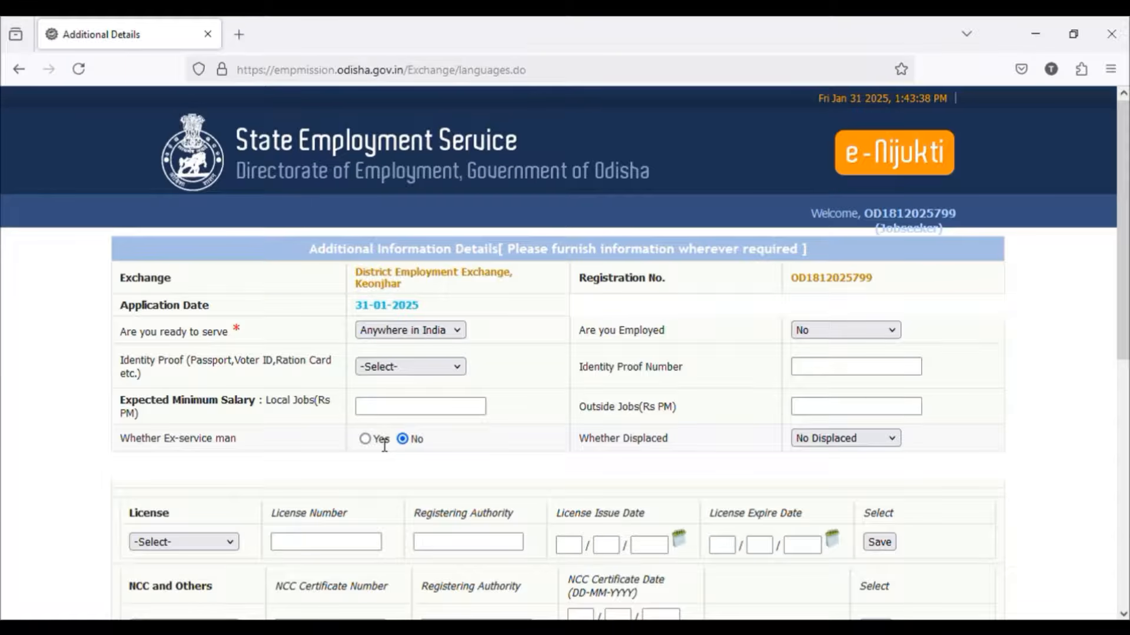
Step: Review the license, NCC, sports and physical standards sections and proceed to the willingness details
click(405, 412)
scroll(502, 425, down, 6)
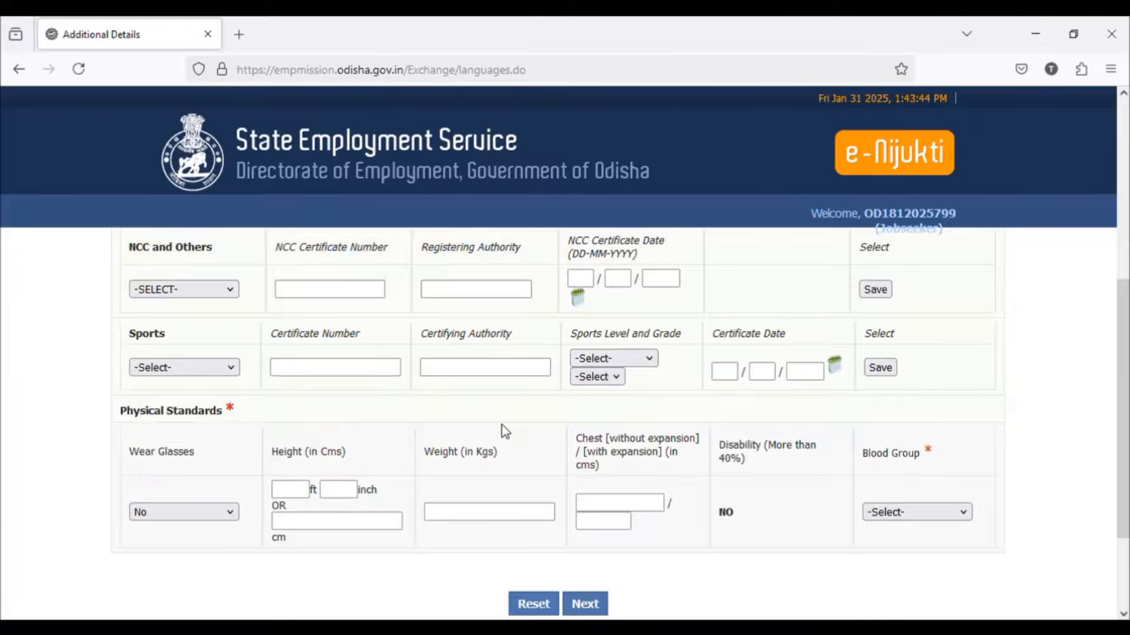
scroll(462, 427, up, 4)
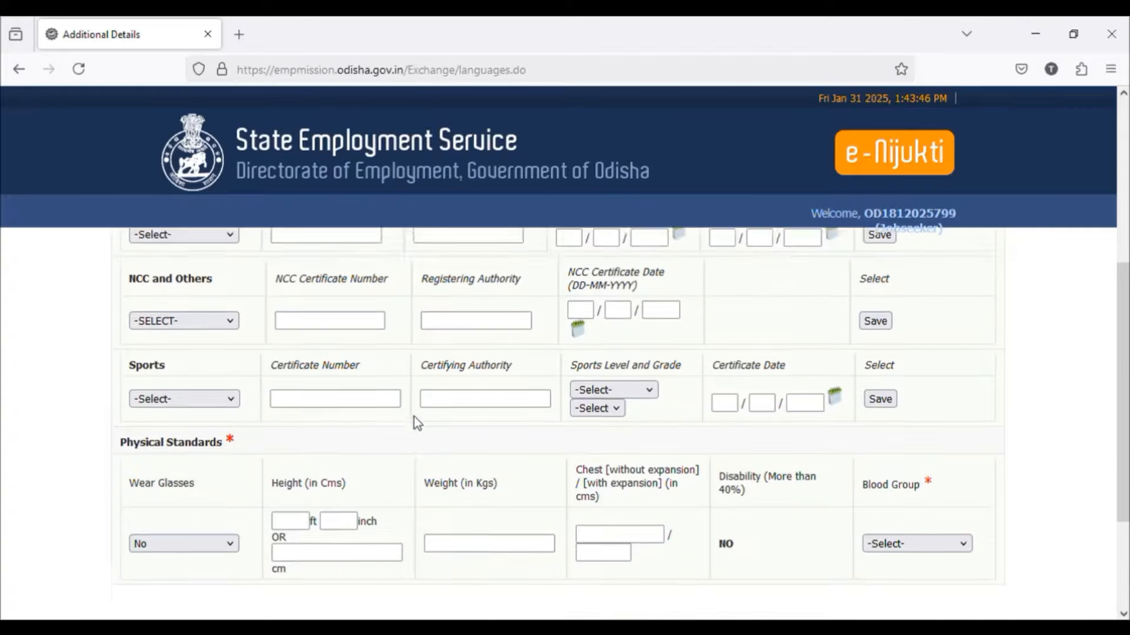
scroll(415, 422, down, 3)
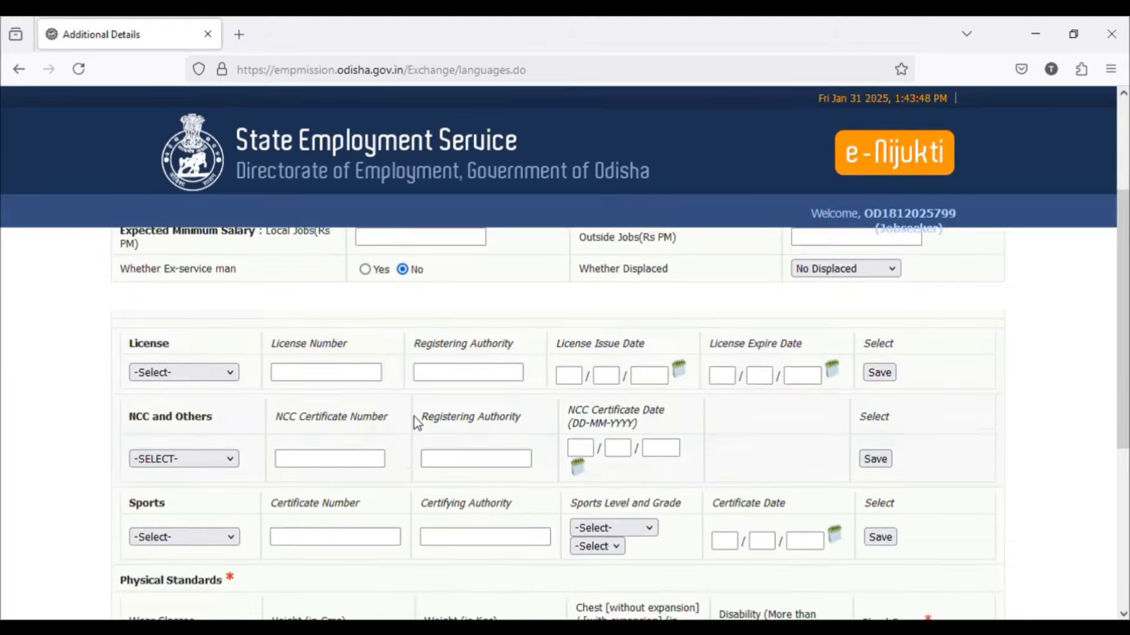
scroll(414, 419, down, 3)
scroll(387, 410, up, 3)
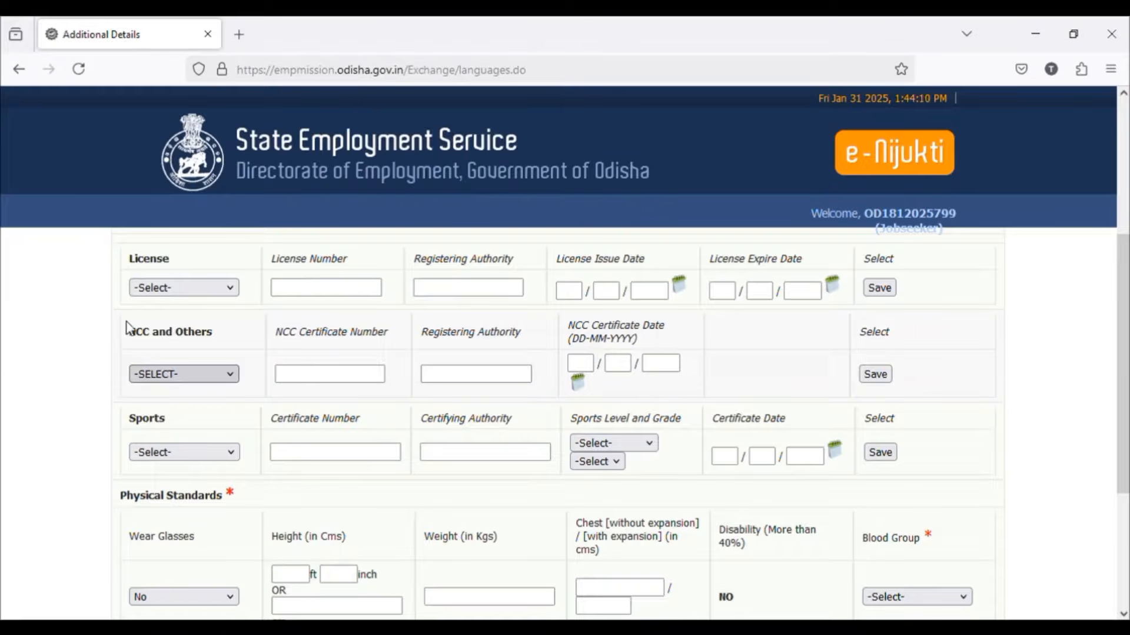
click(39, 313)
scroll(267, 394, down, 3)
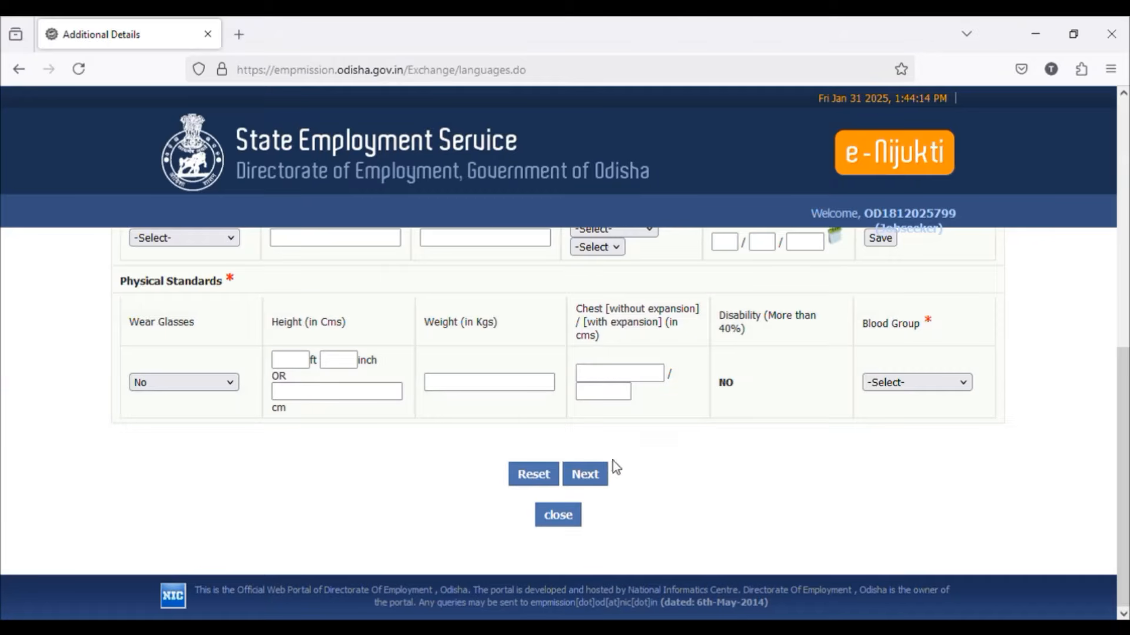
click(602, 481)
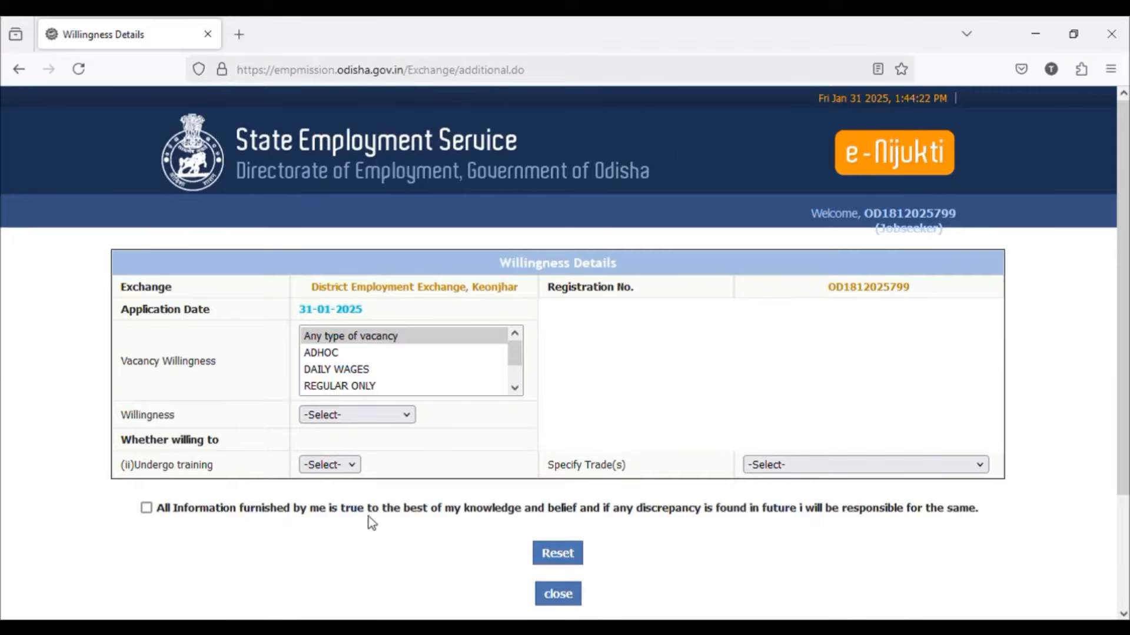
Step: Accept the declaration that all information furnished is true in the willingness details
scroll(234, 530, down, 3)
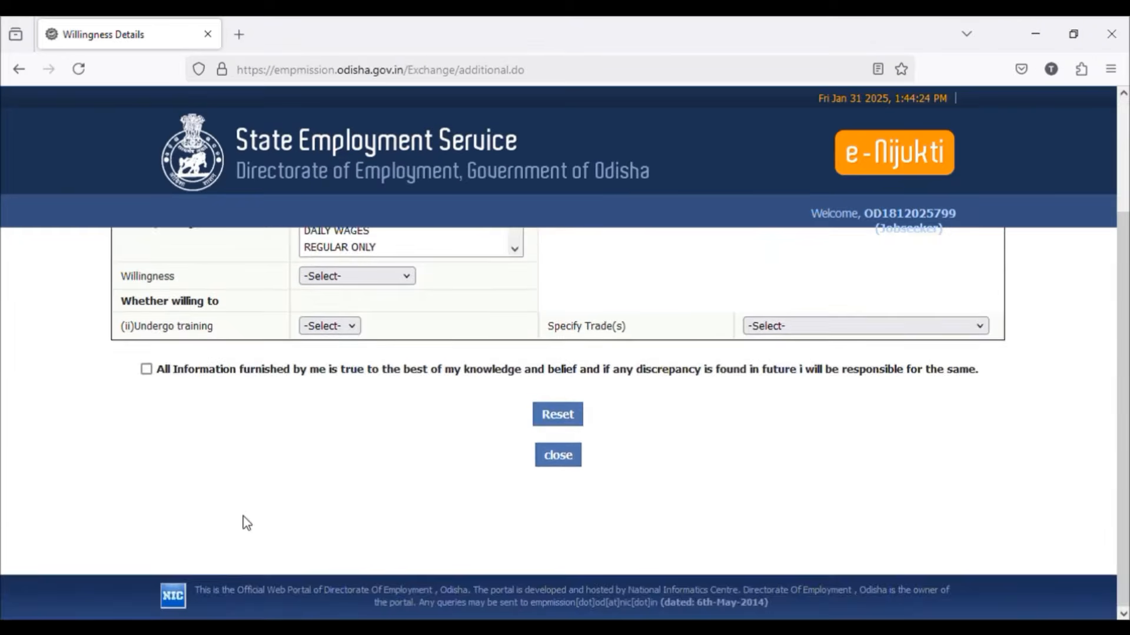
scroll(246, 521, up, 3)
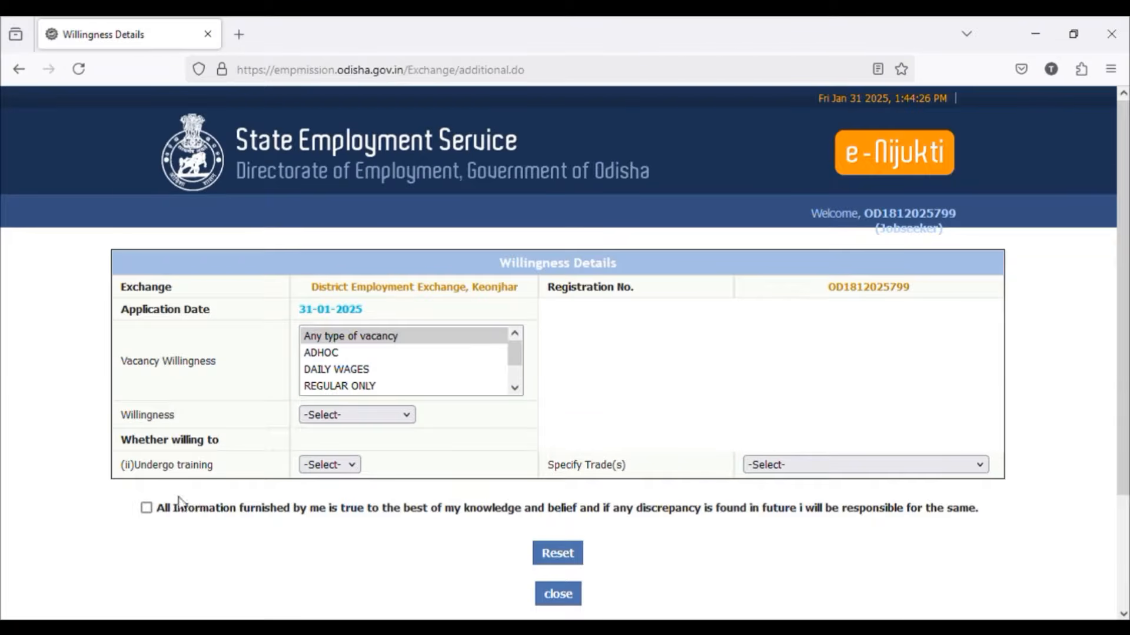
click(146, 508)
scroll(330, 525, down, 3)
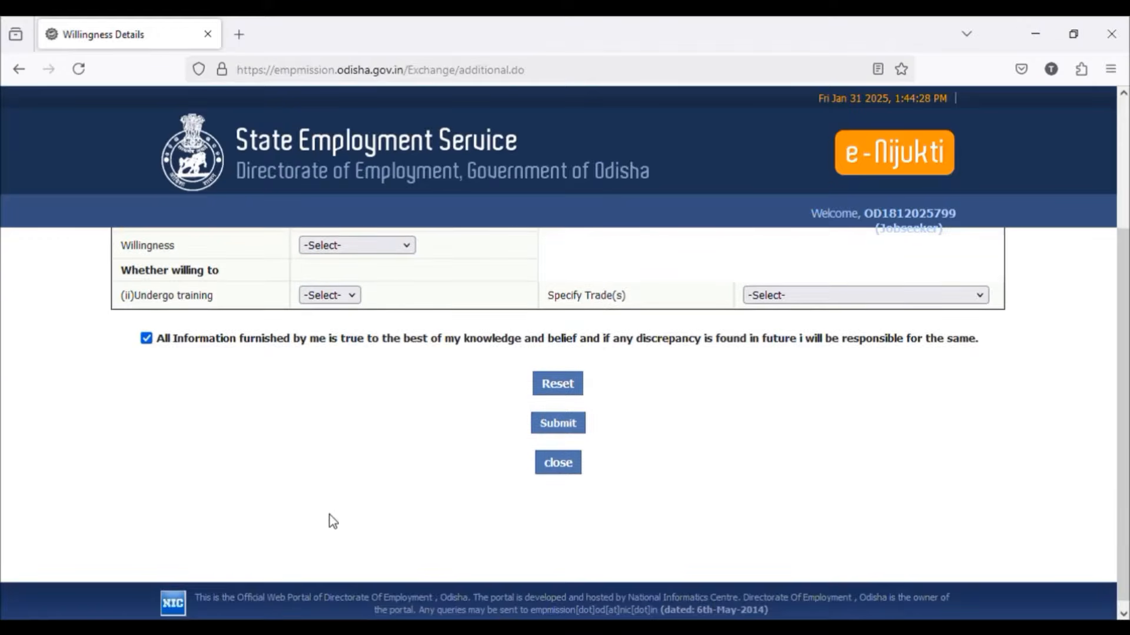
scroll(333, 517, up, 3)
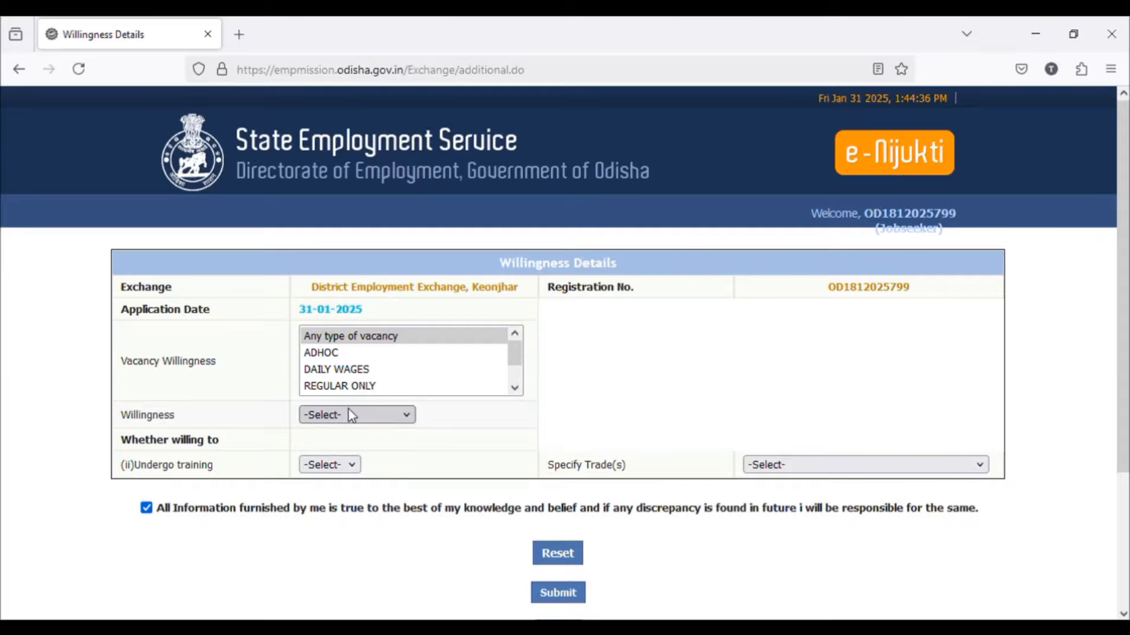
Step: Set the willingness to SELF EMPLOYMENT and the willingness to undergo training to YES
scroll(370, 386, down, 3)
scroll(369, 385, down, 3)
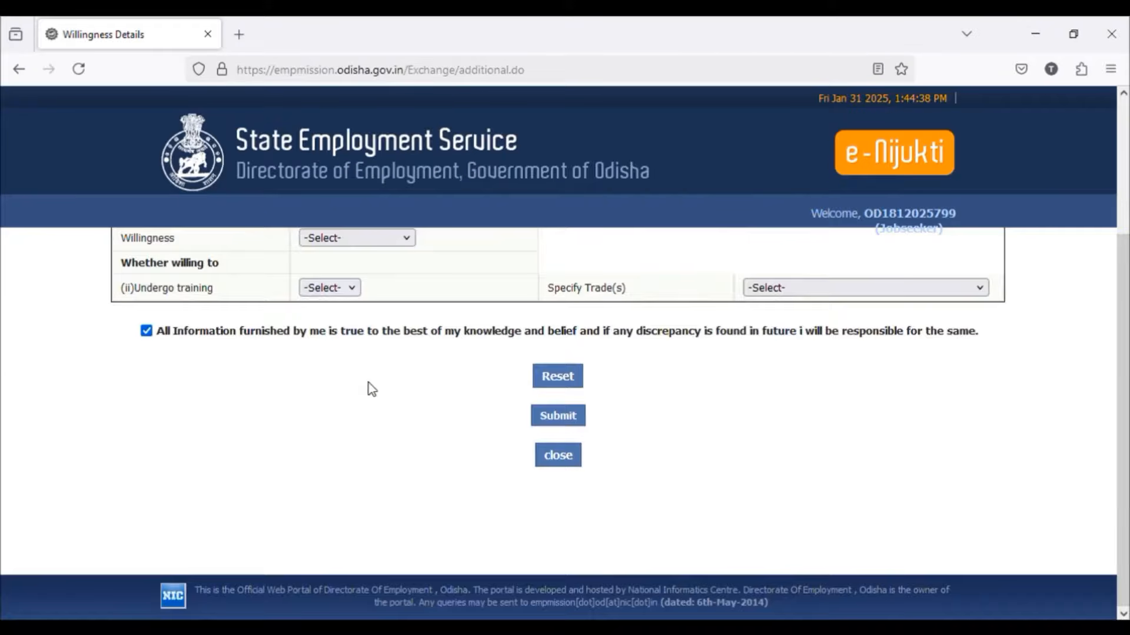
scroll(368, 386, up, 5)
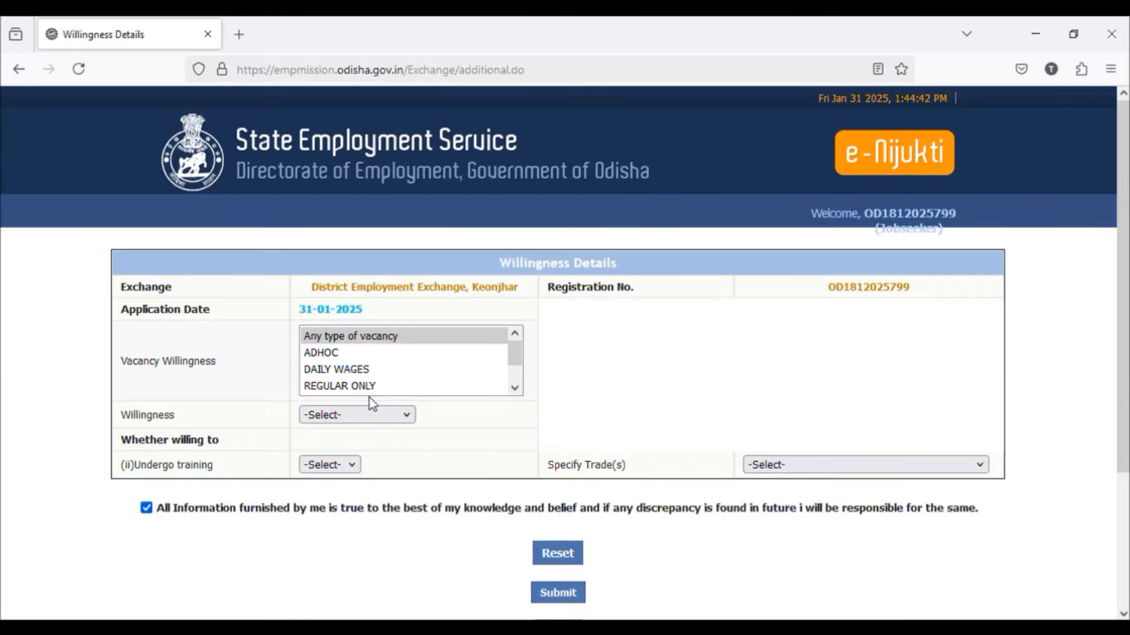
click(386, 413)
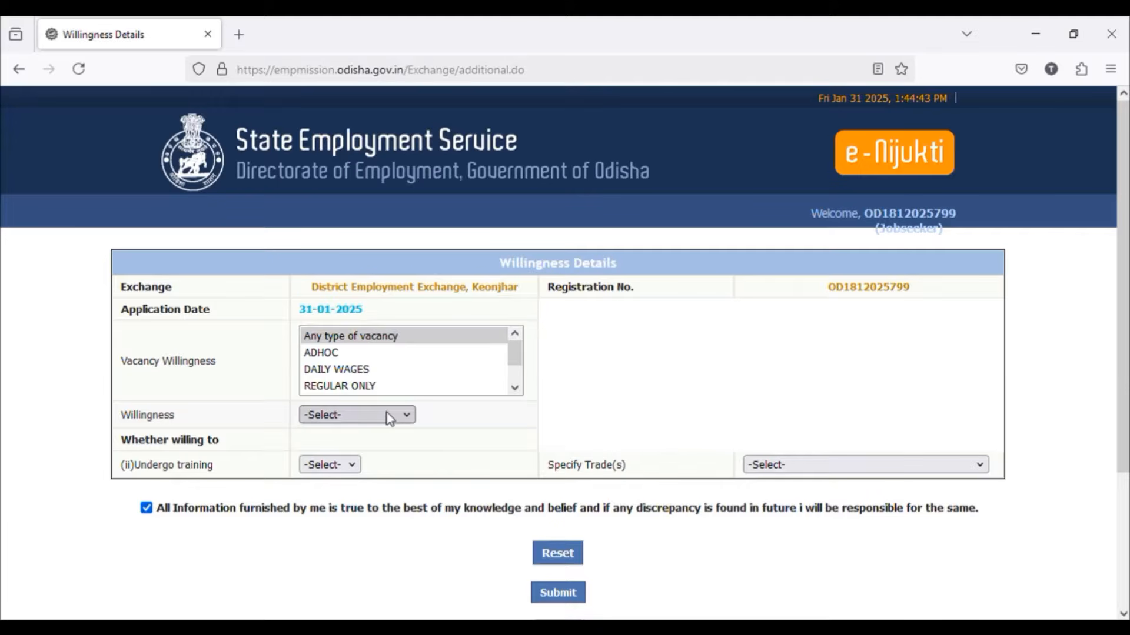
click(360, 483)
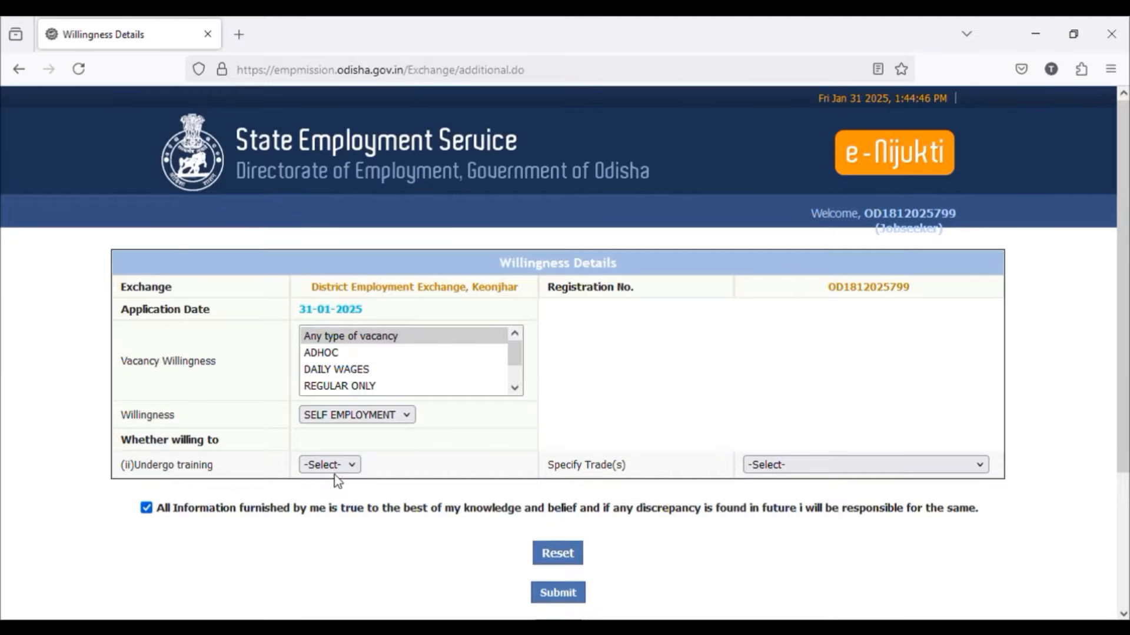
click(322, 529)
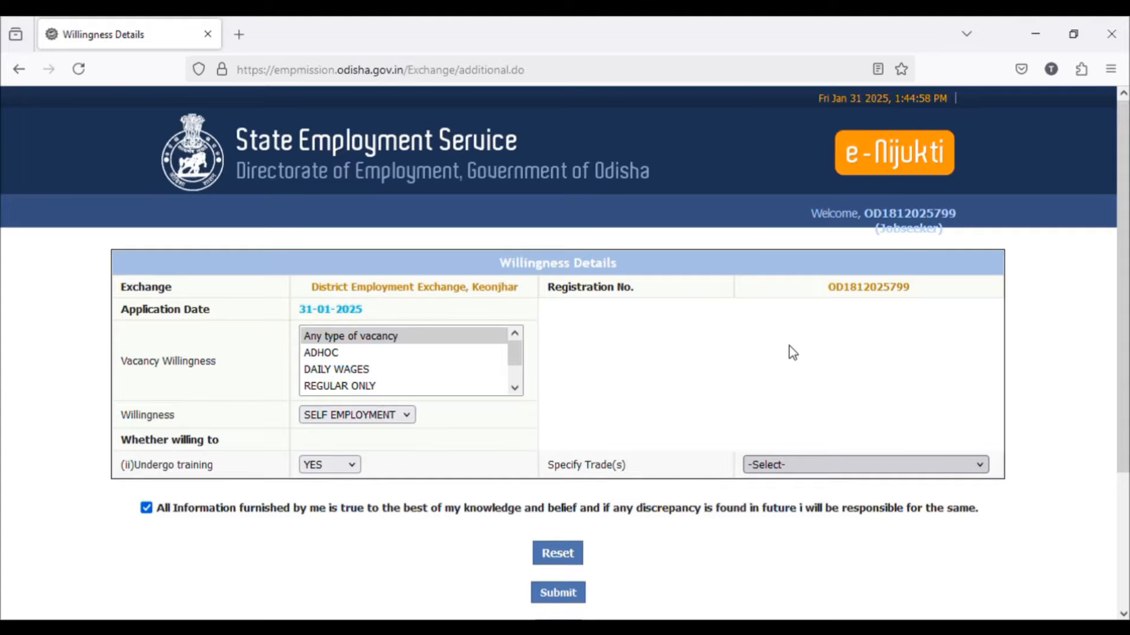
Step: Submit the willingness details to reach the NCO allocation form
scroll(640, 480, down, 2)
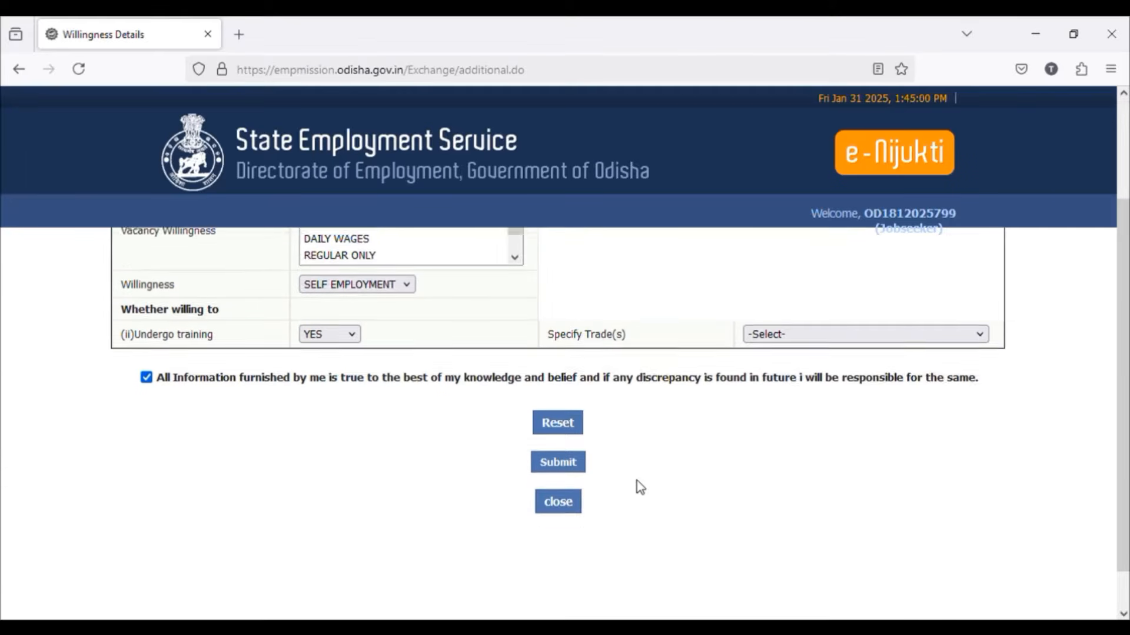
scroll(636, 481, down, 1)
click(574, 425)
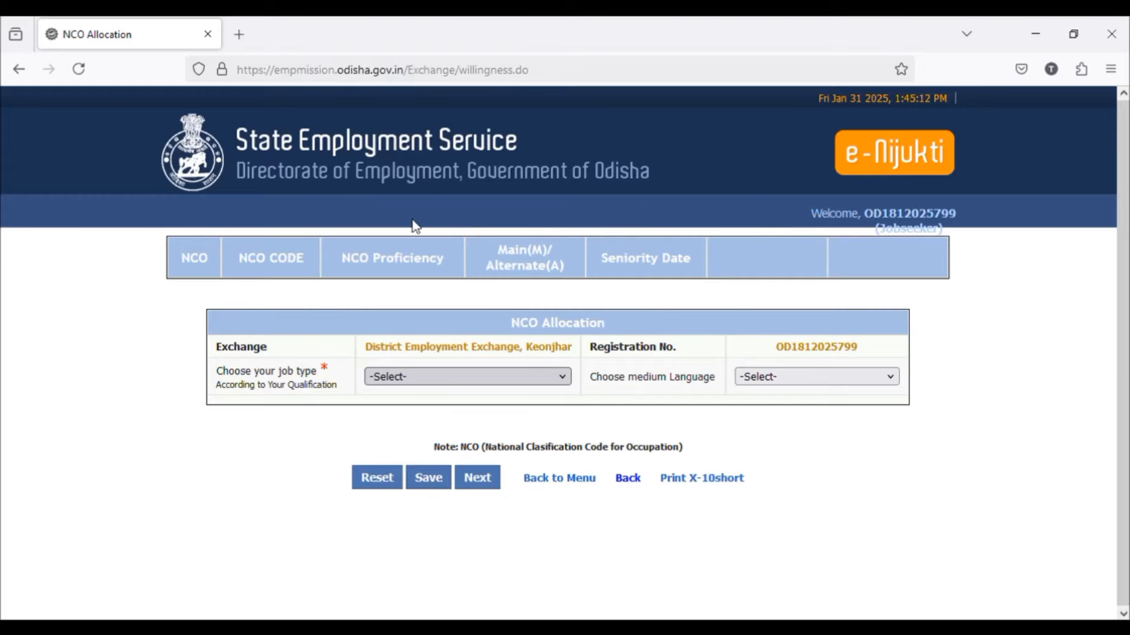
Step: Choose the Higher Secondary/Intermediate/Senior job type and ODIA as the medium language, and proceed to the X-10 slip
click(464, 354)
click(741, 373)
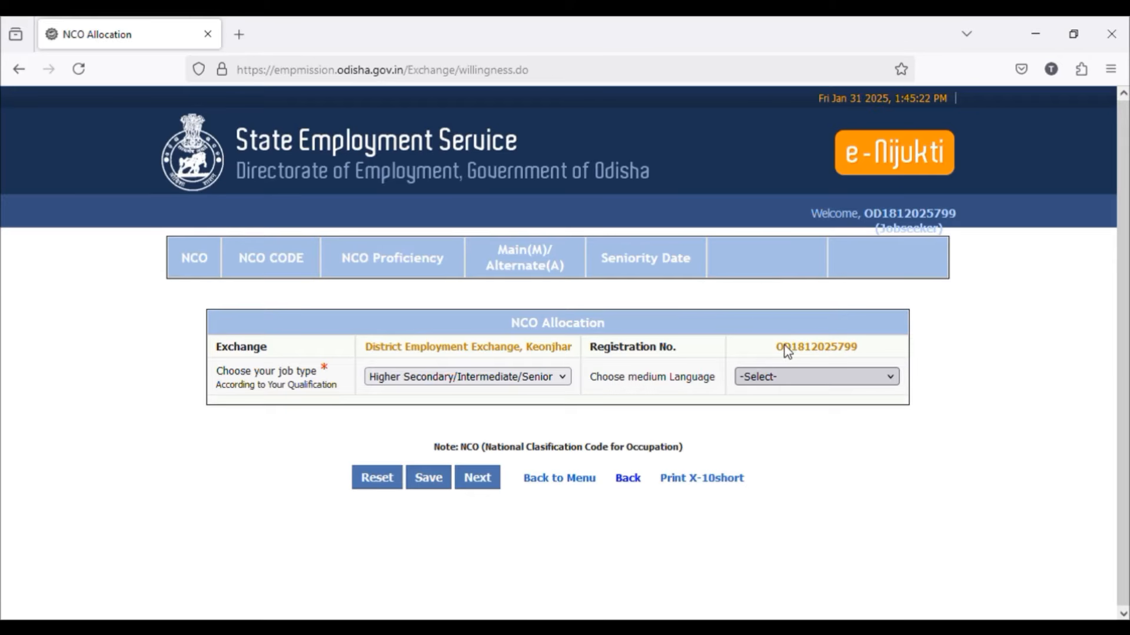
click(769, 330)
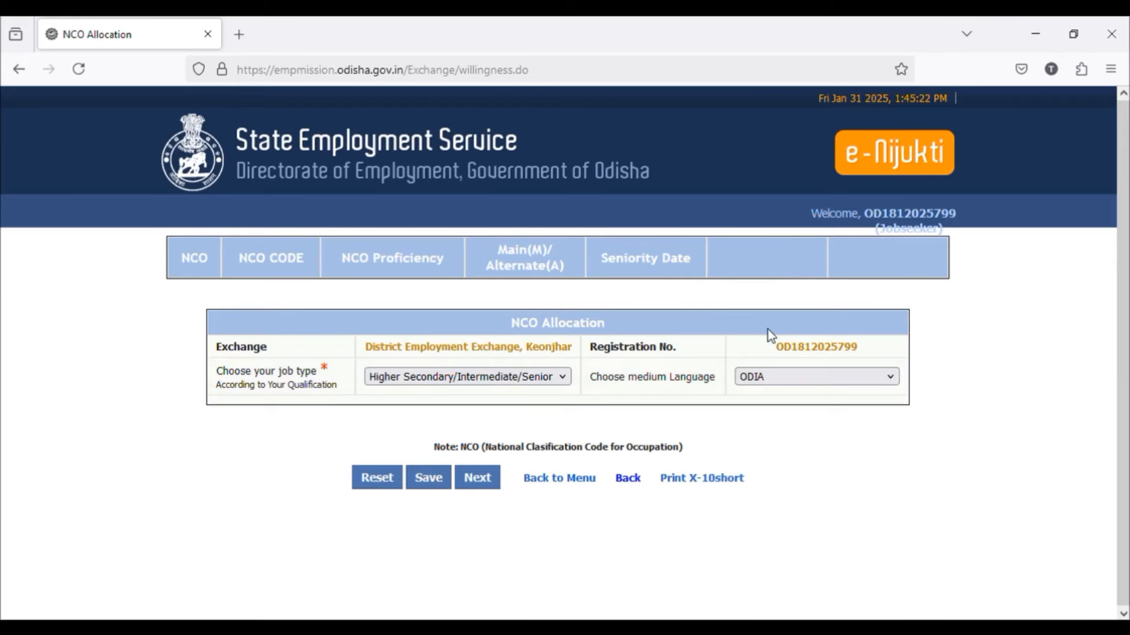
click(490, 493)
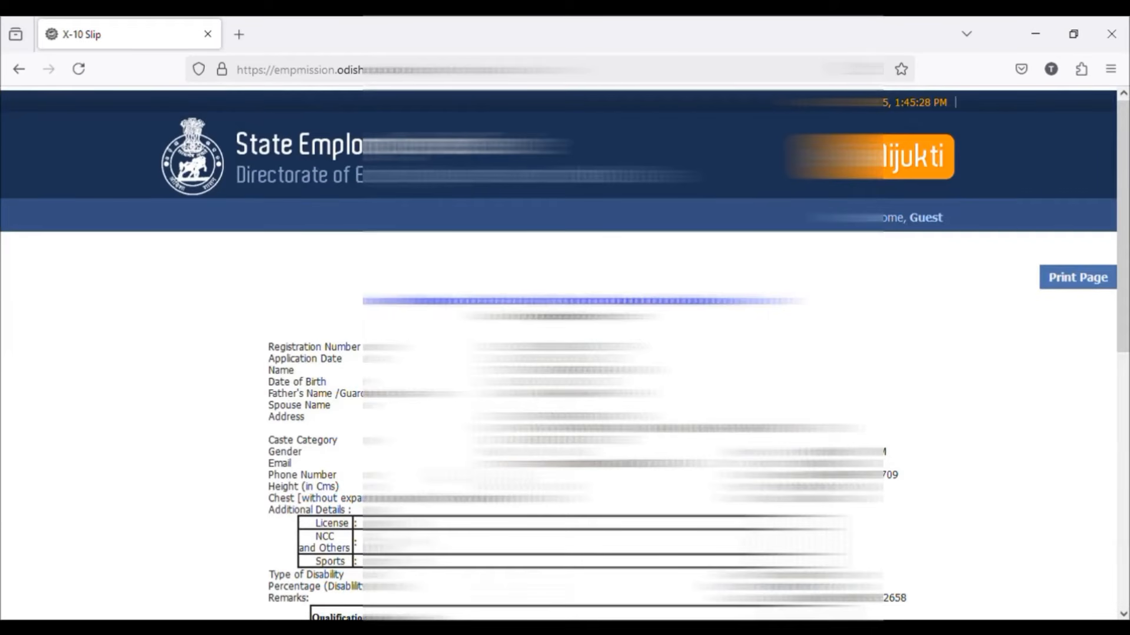
Step: Review the personal, qualification, experience and NCO details on the X-10 slip
scroll(559, 423, down, 7)
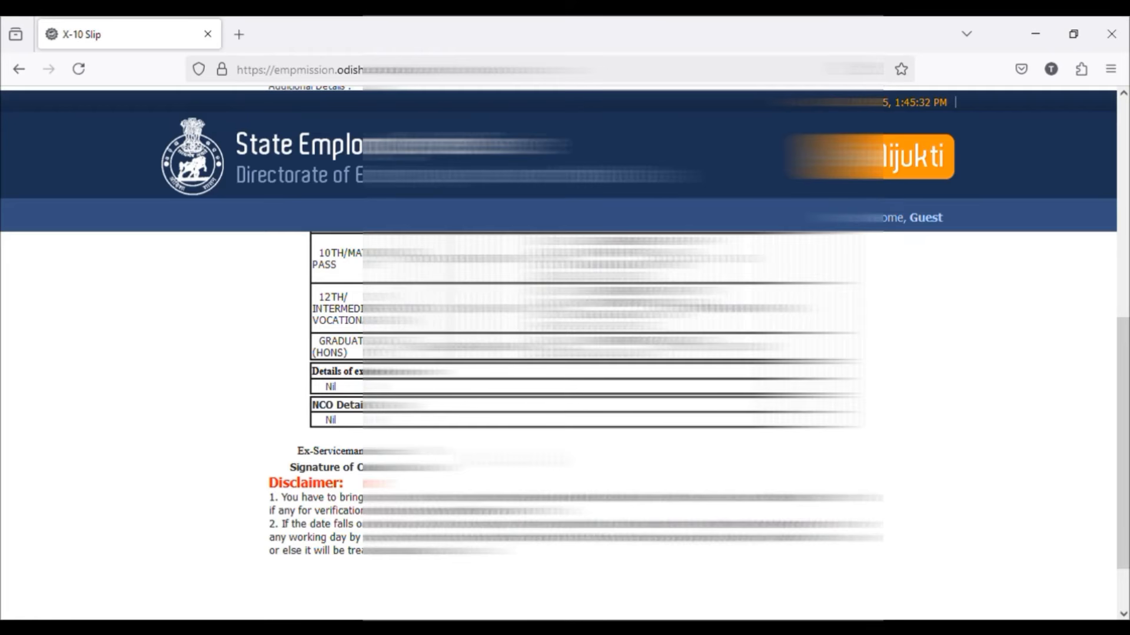
scroll(559, 412, up, 3)
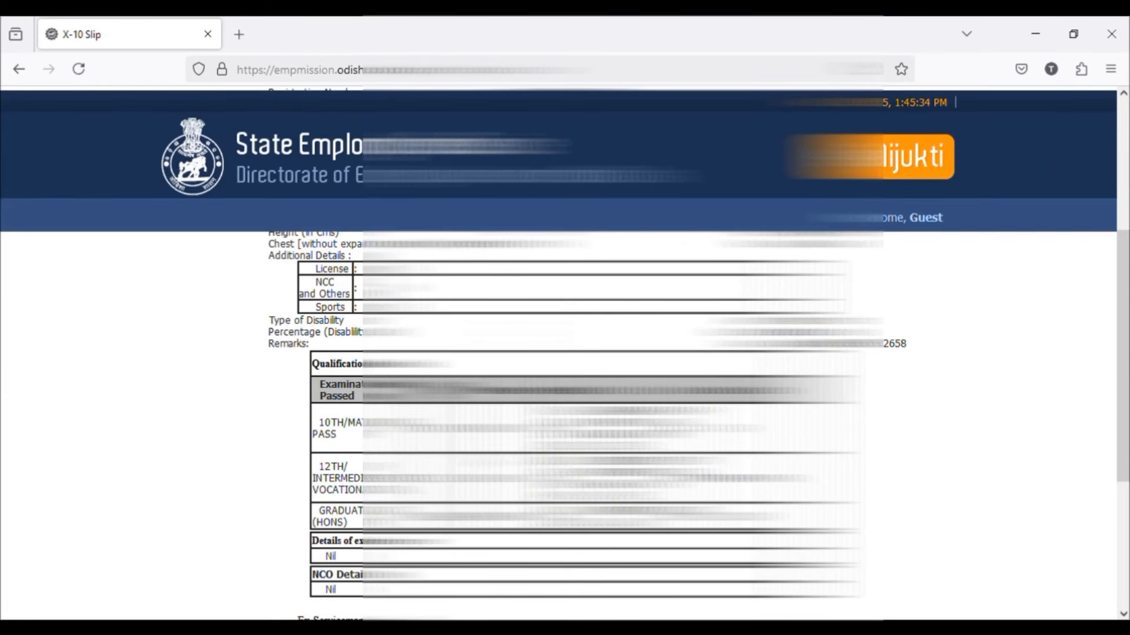
scroll(558, 411, up, 2)
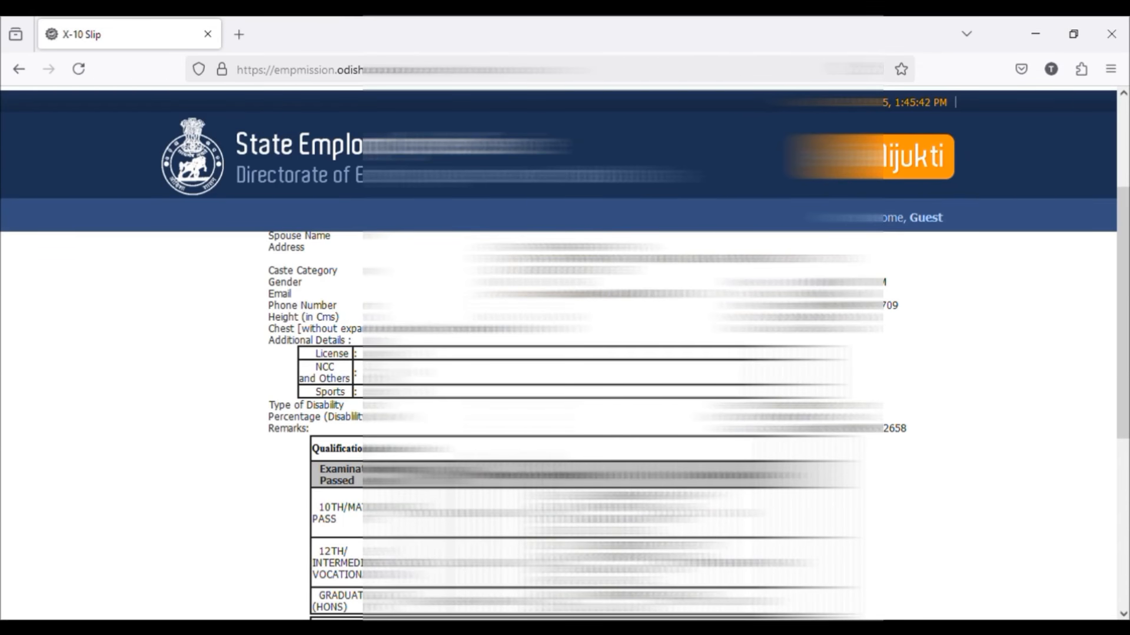
scroll(558, 412, up, 4)
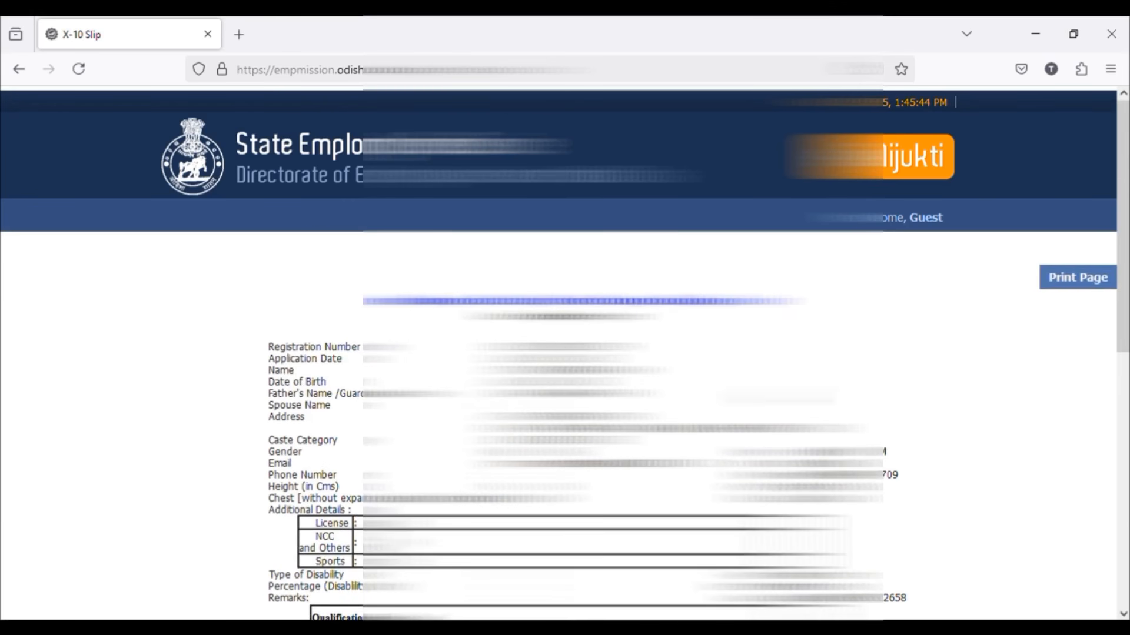